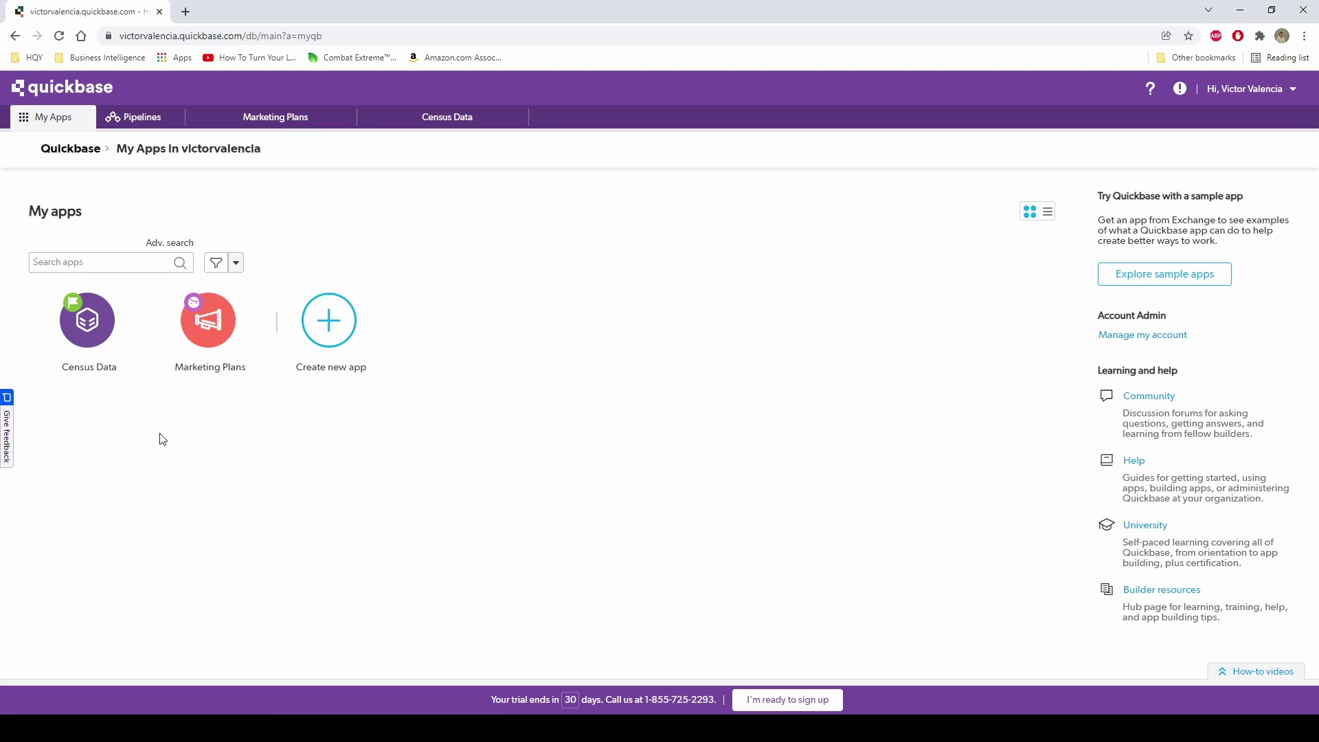
Look up the app IDs in the Census Data and Marketing Plans (bry8fydjr) web addresses.
left_click(128, 343)
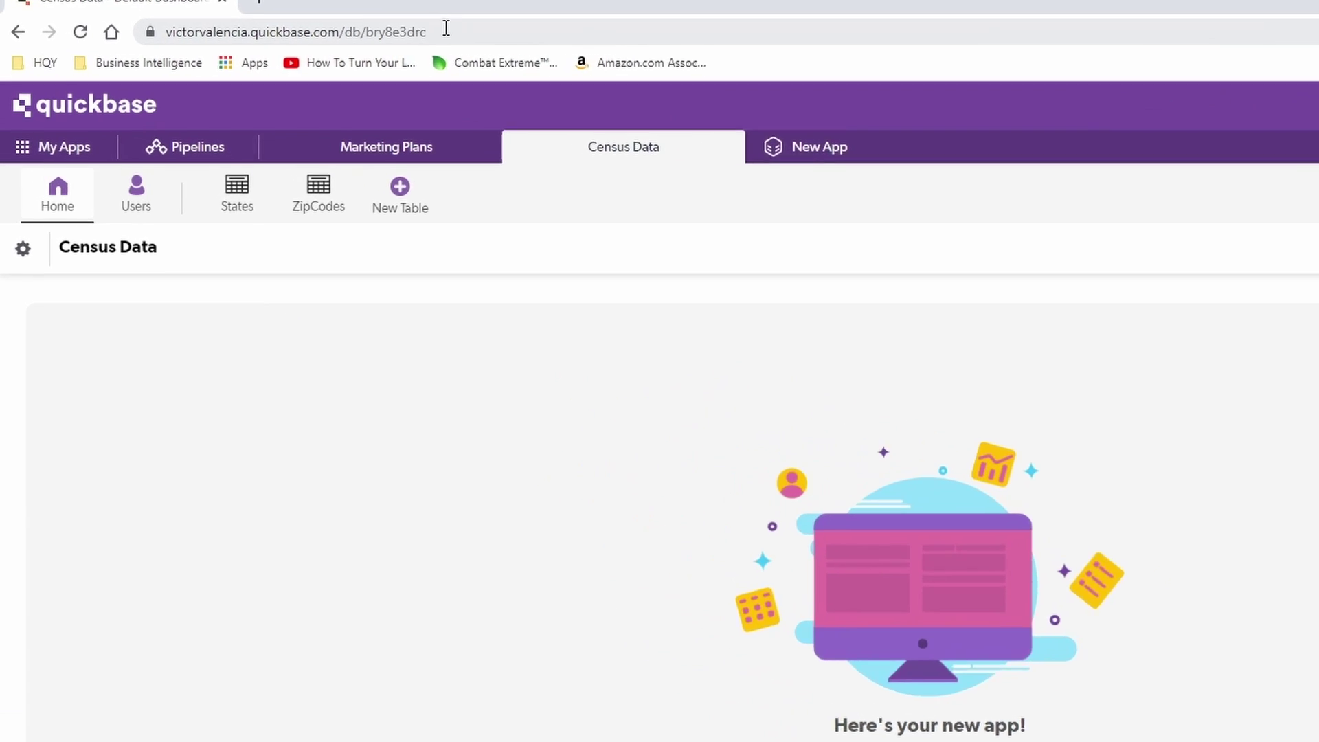
left_click(450, 34)
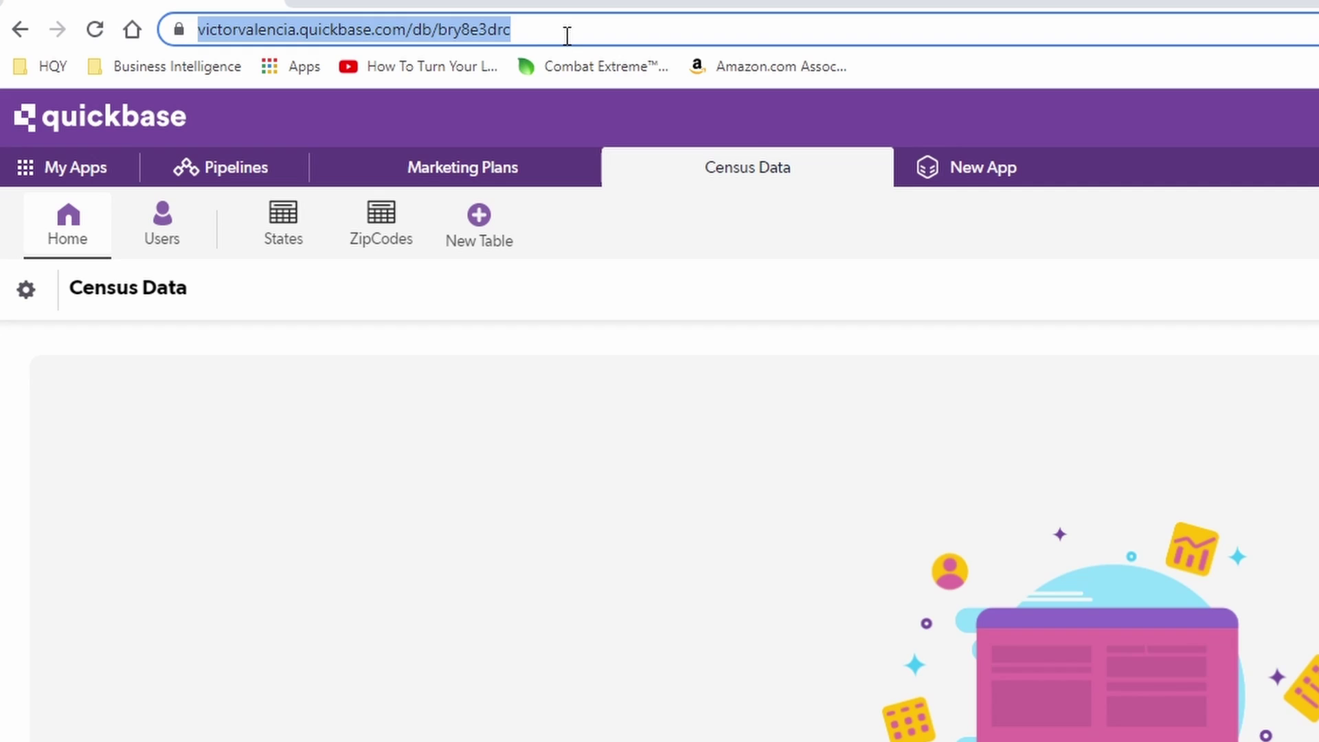
left_click(568, 35)
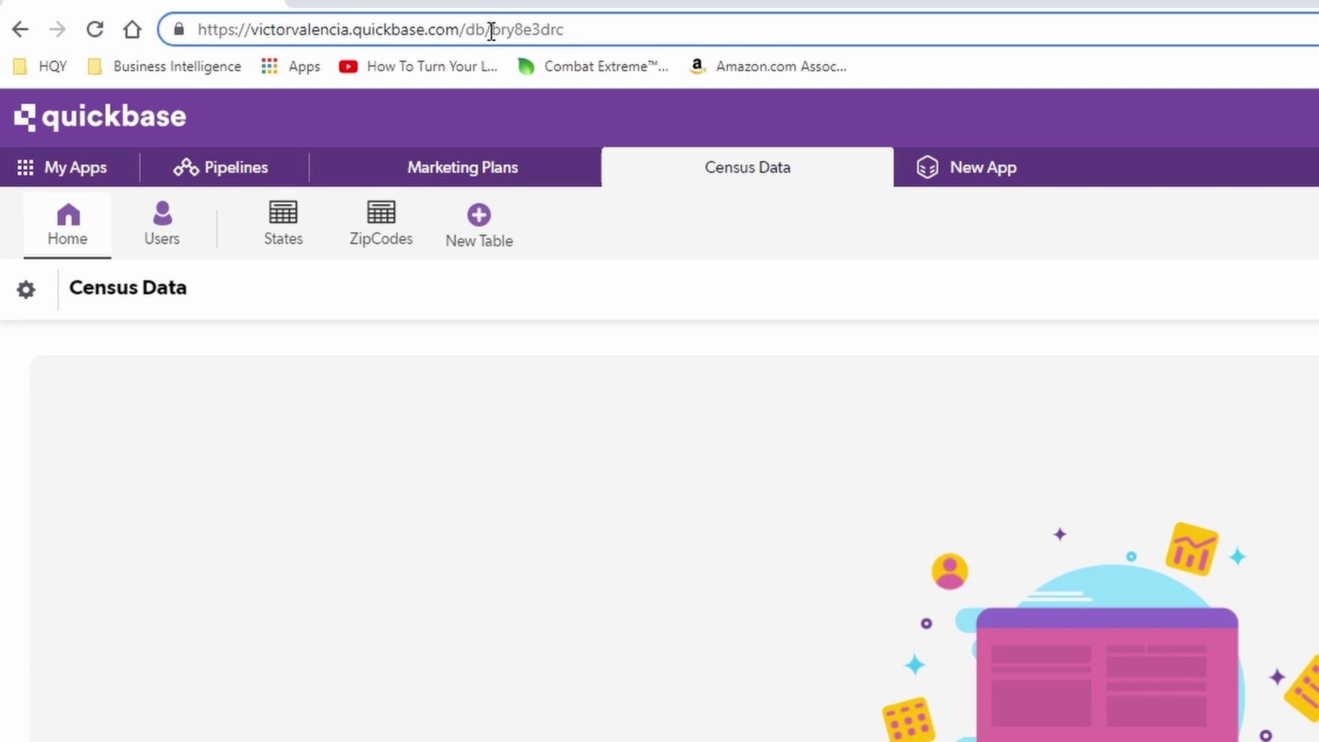
left_click_drag(490, 30, 627, 41)
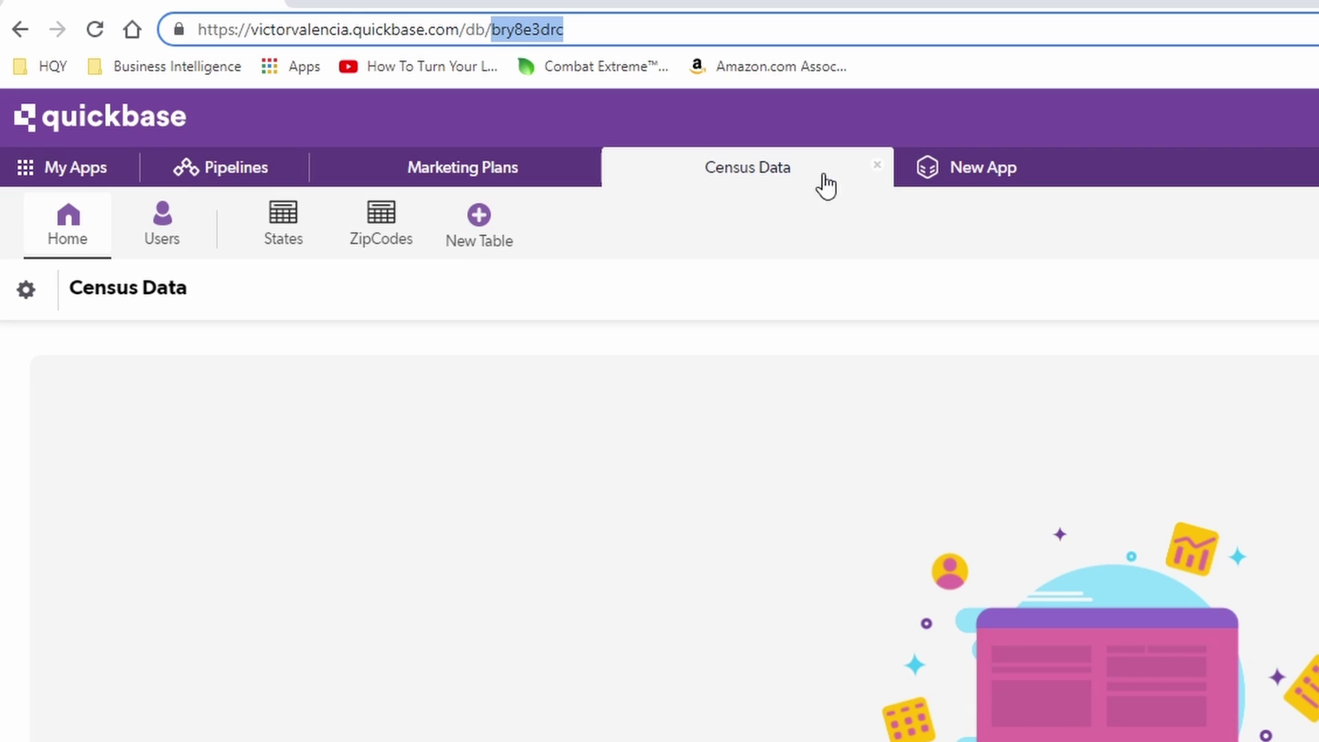
left_click(477, 168)
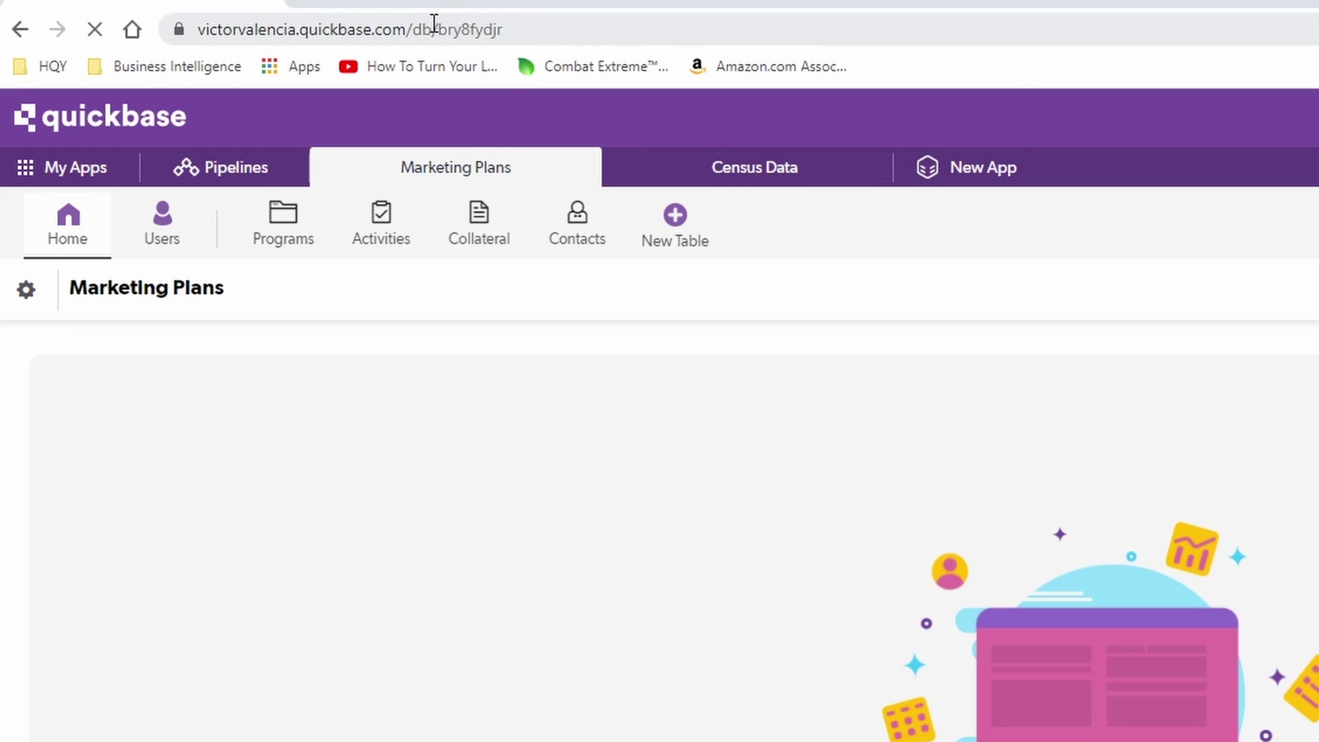
left_click_drag(438, 30, 507, 33)
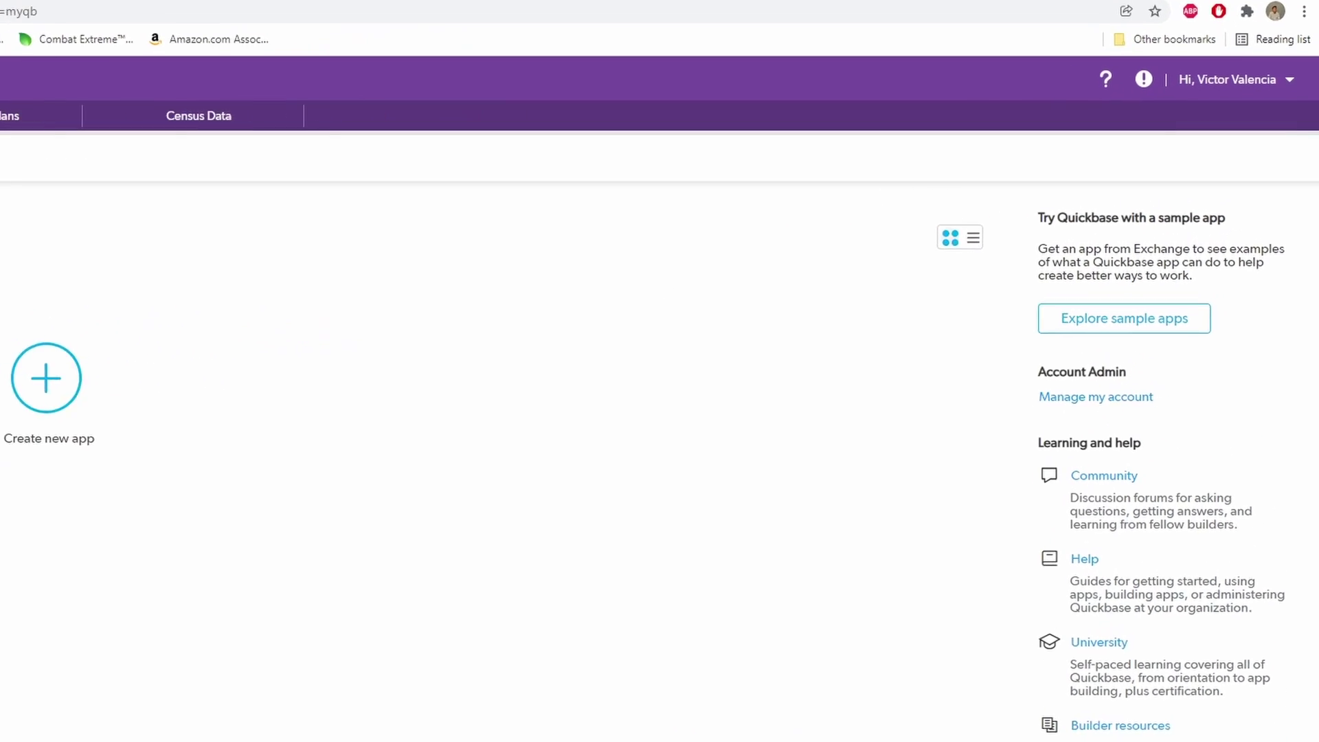
Go to the user token management page under My preferences.
left_click(1285, 75)
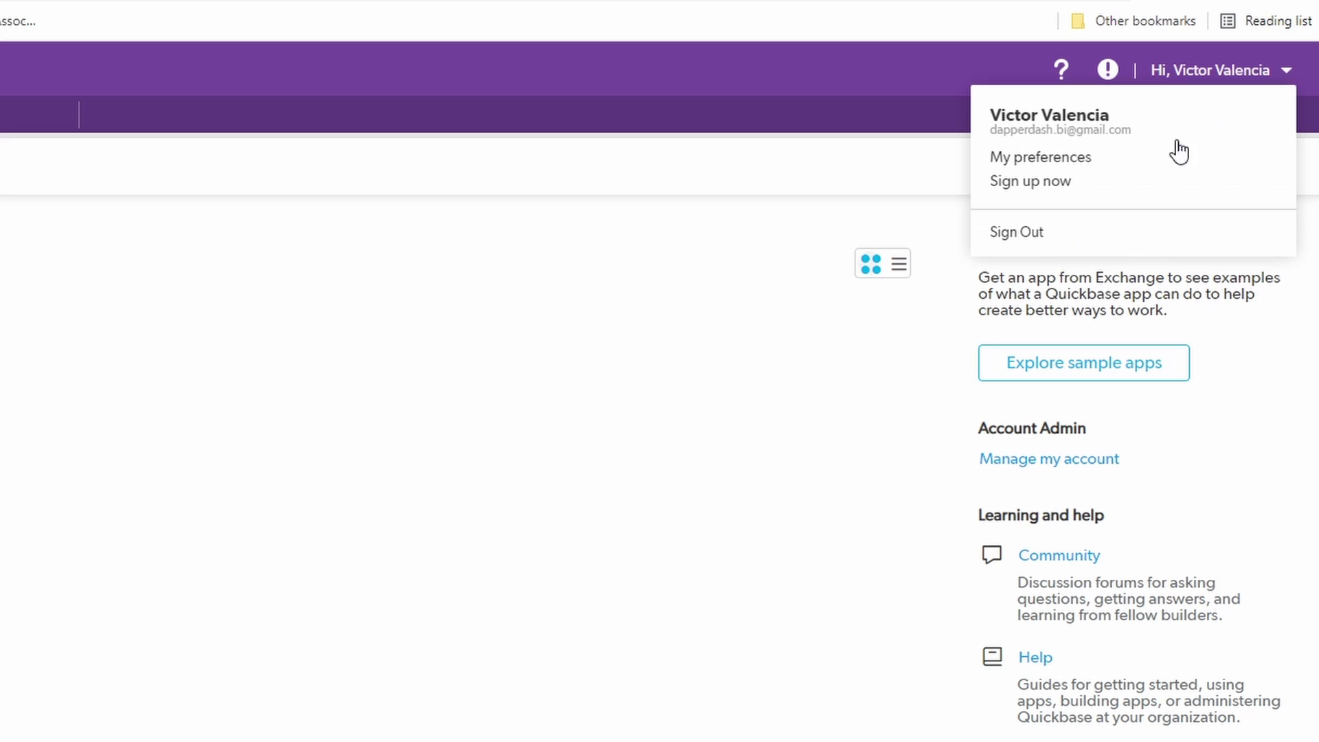
left_click(1060, 165)
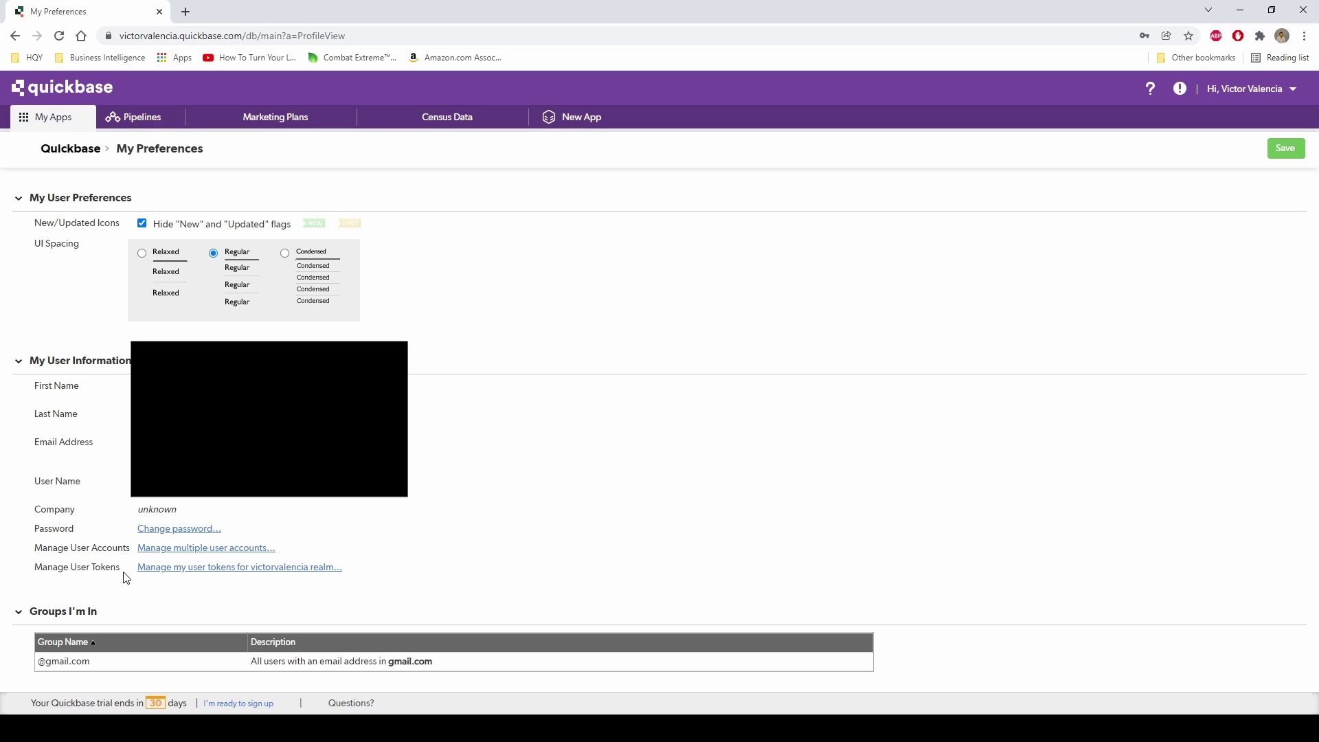
left_click(225, 575)
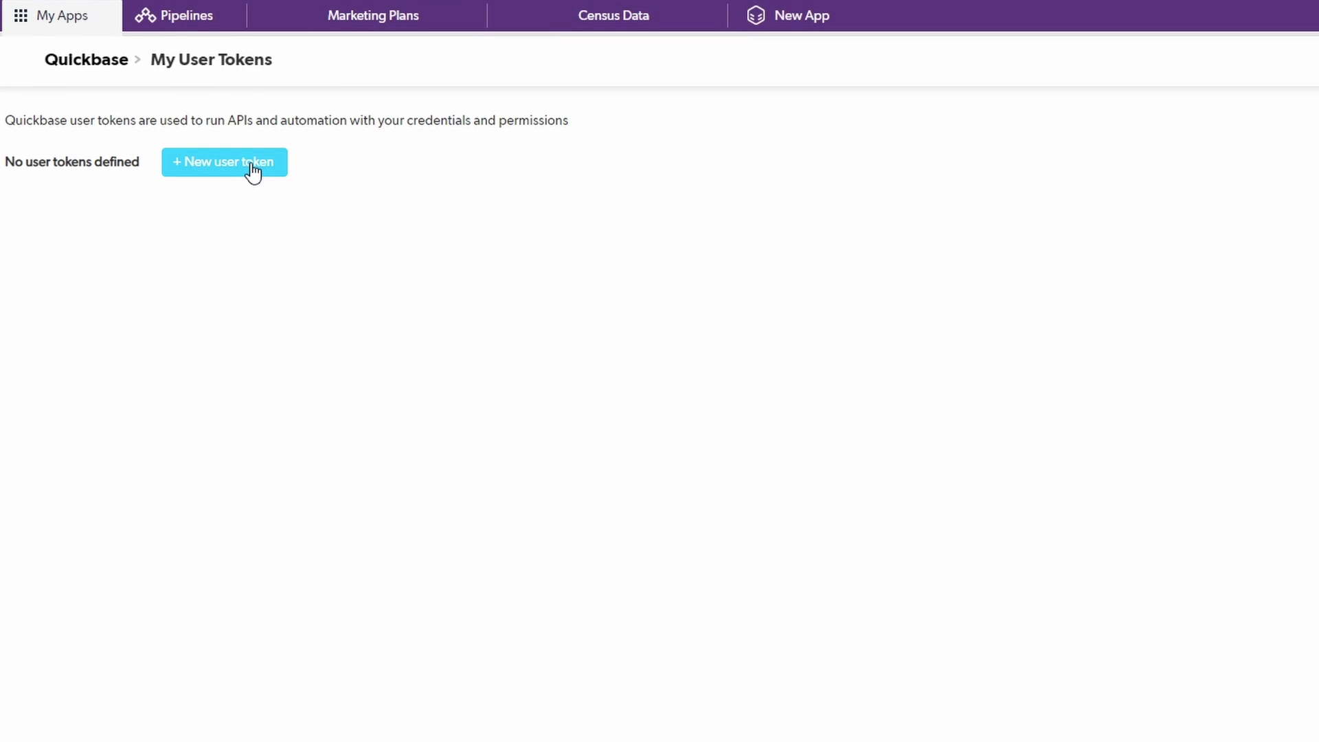
Fill in a new user token named PowerBi_Connect, assigned to the Census Data app.
left_click(251, 162)
left_click(263, 180)
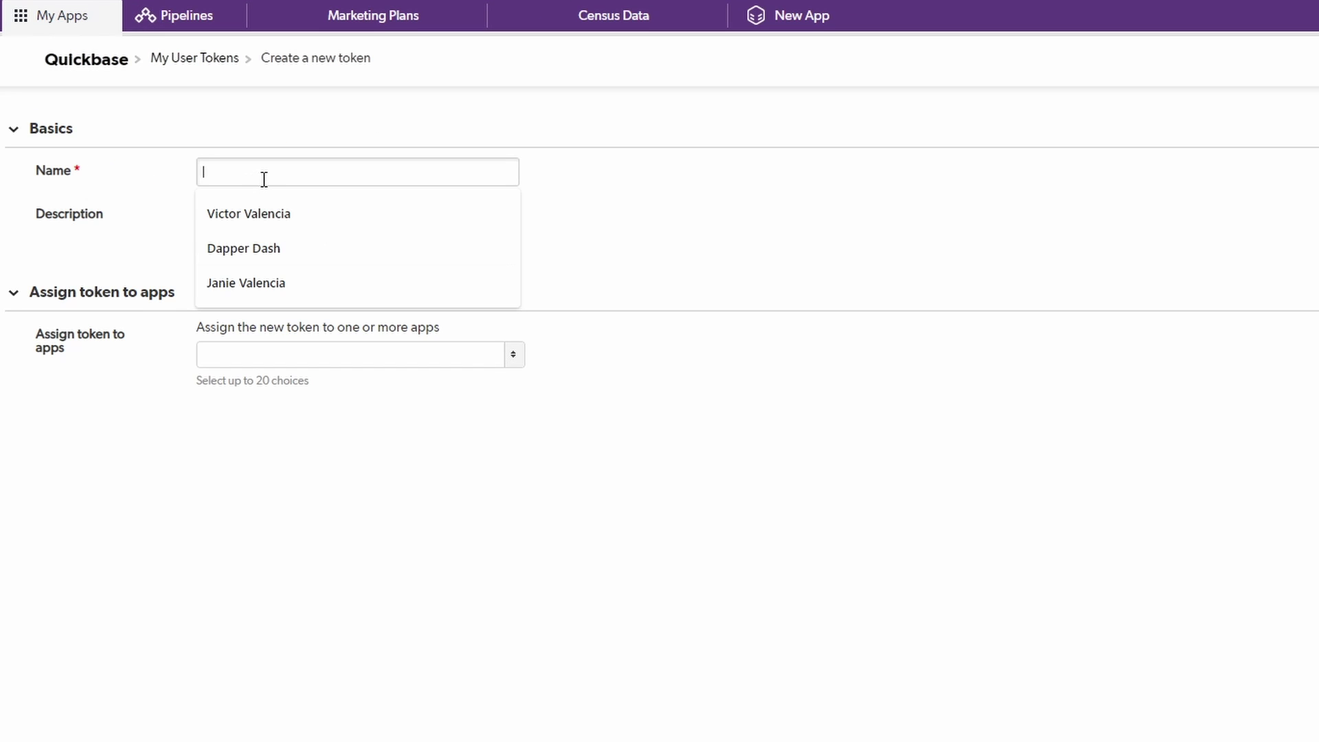
type("Power")
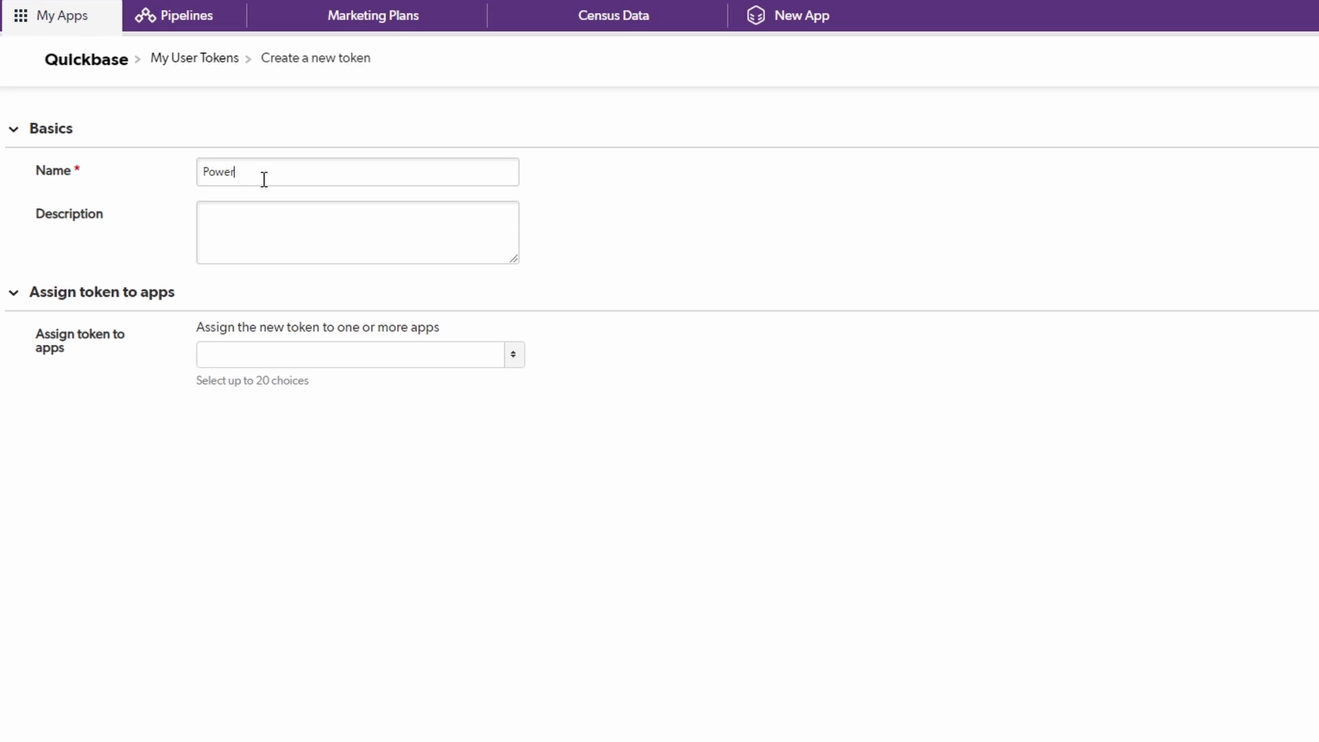
type("Bi_Connect")
left_click(446, 362)
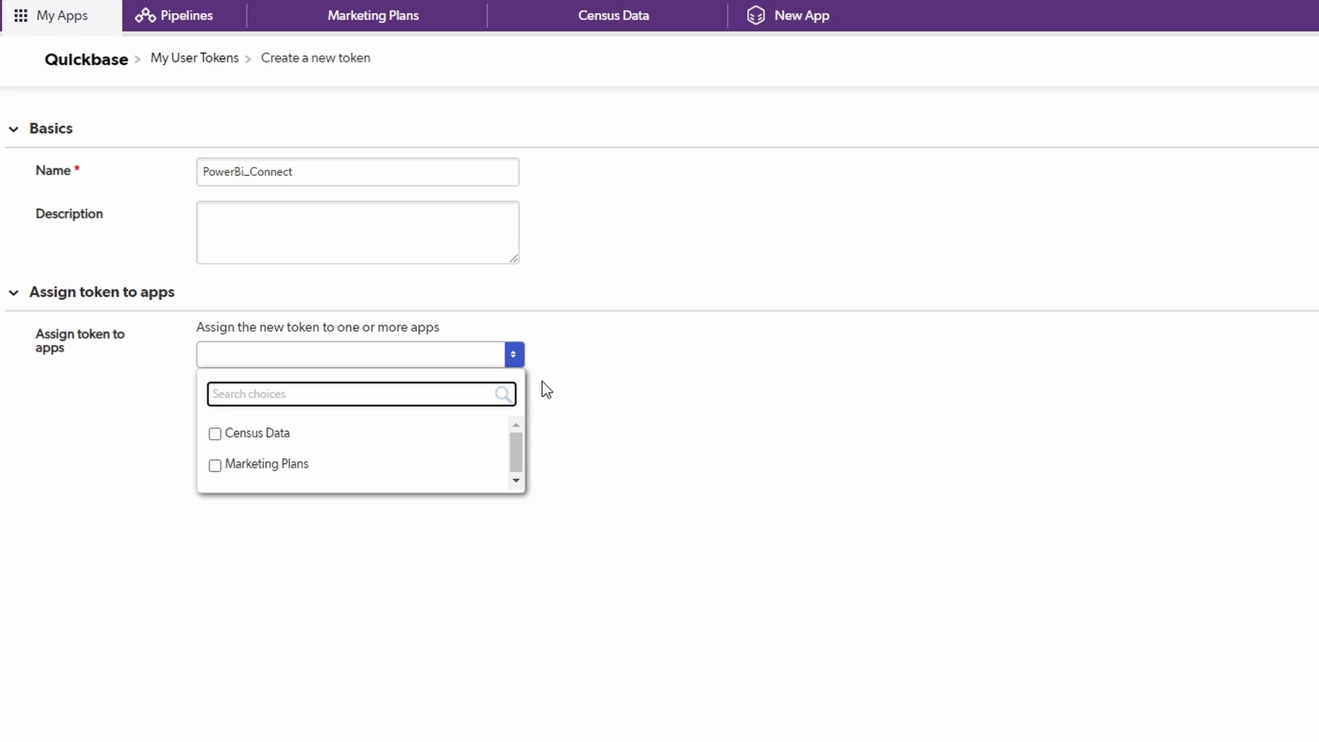
left_click(267, 440)
left_click(683, 353)
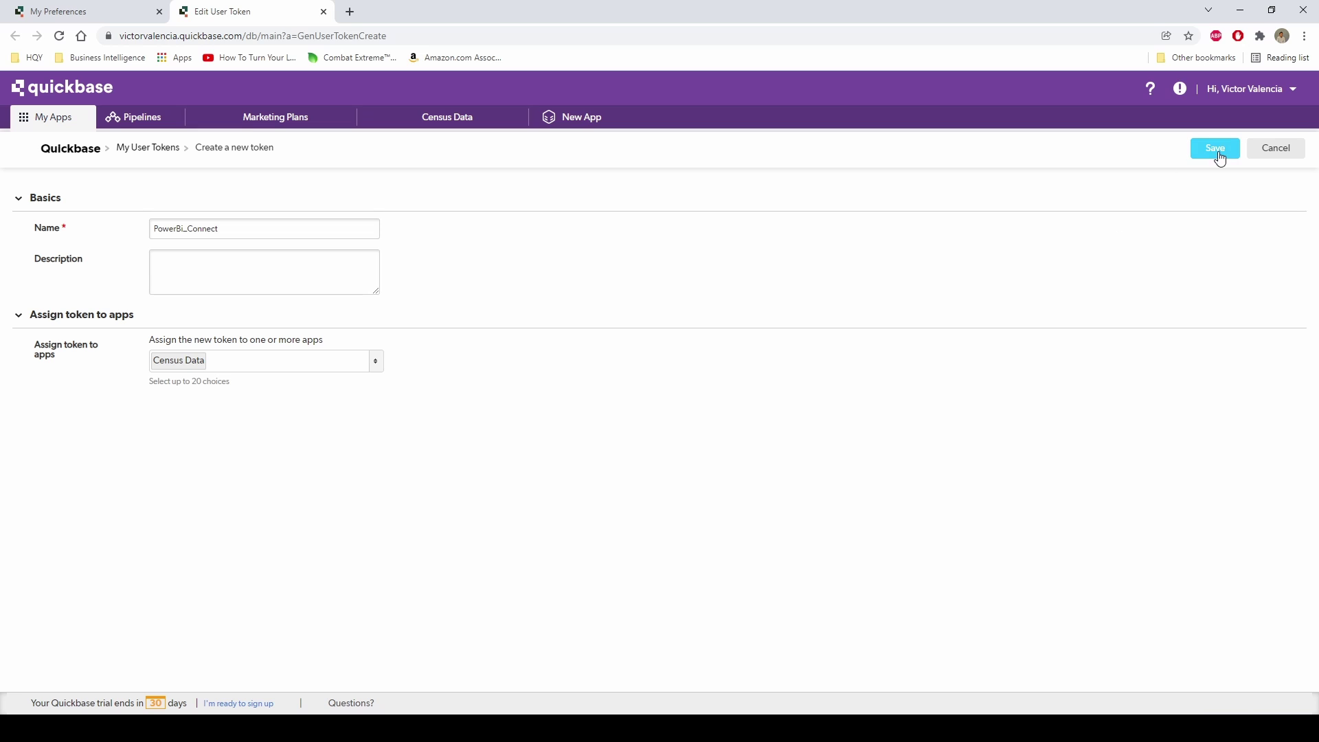
Save the PowerBi_Connect token and select its generated token value for copying.
left_click(1221, 156)
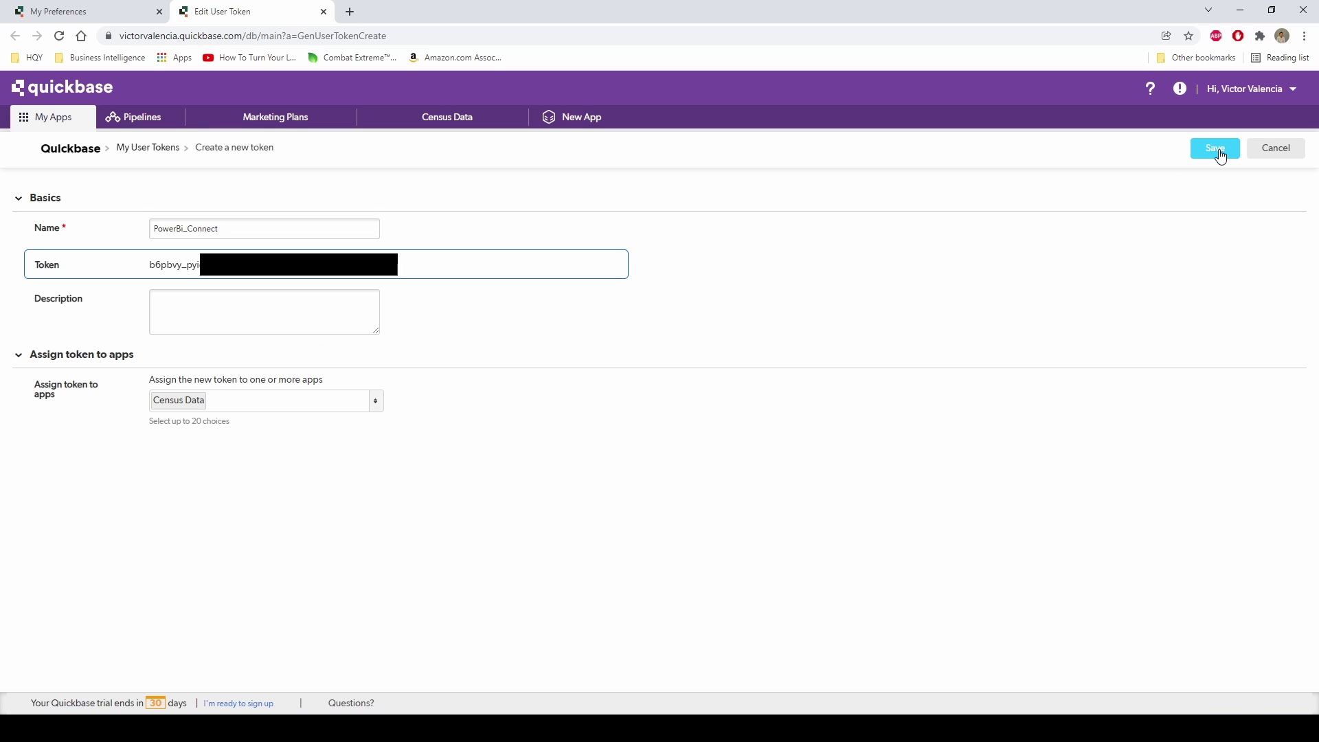
double_click(150, 265)
left_click(151, 266)
left_click_drag(150, 266, 199, 266)
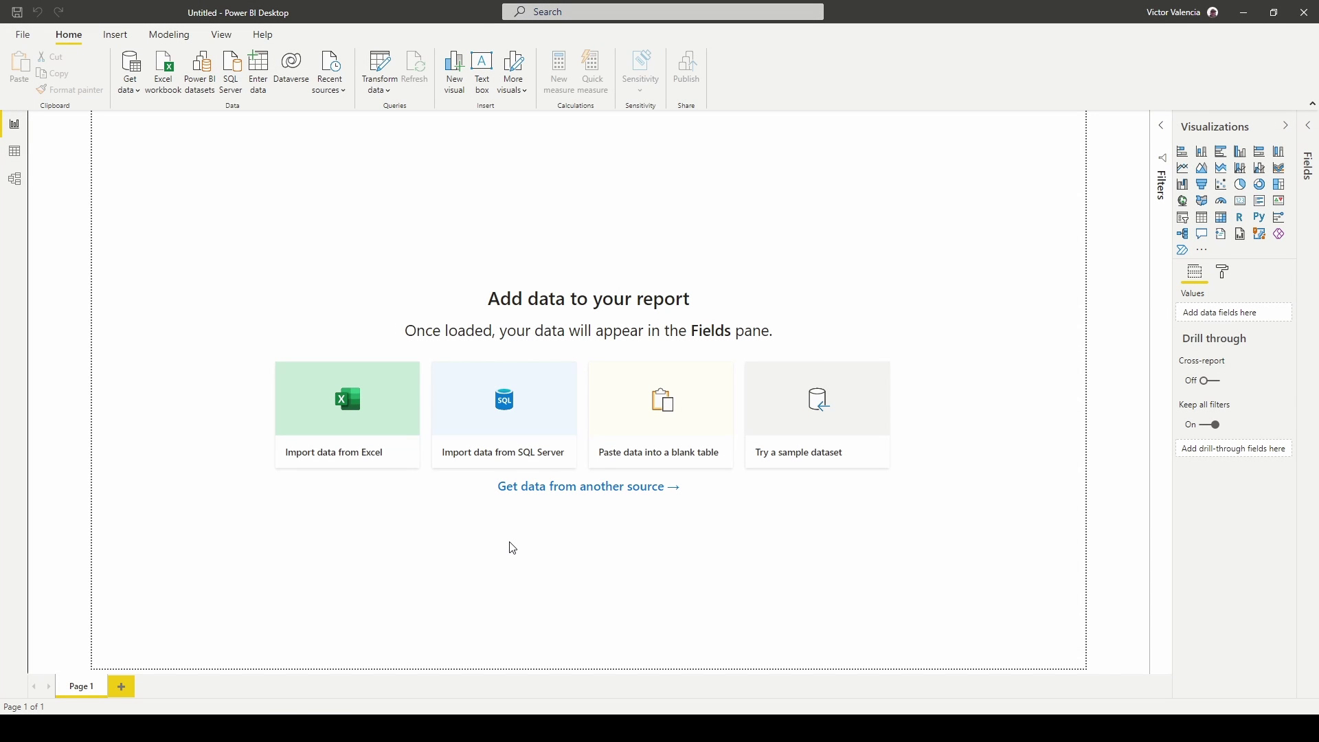
Find the Quickbase connector in the Get data catalogue, connect, and accept the third-party warning.
left_click(131, 92)
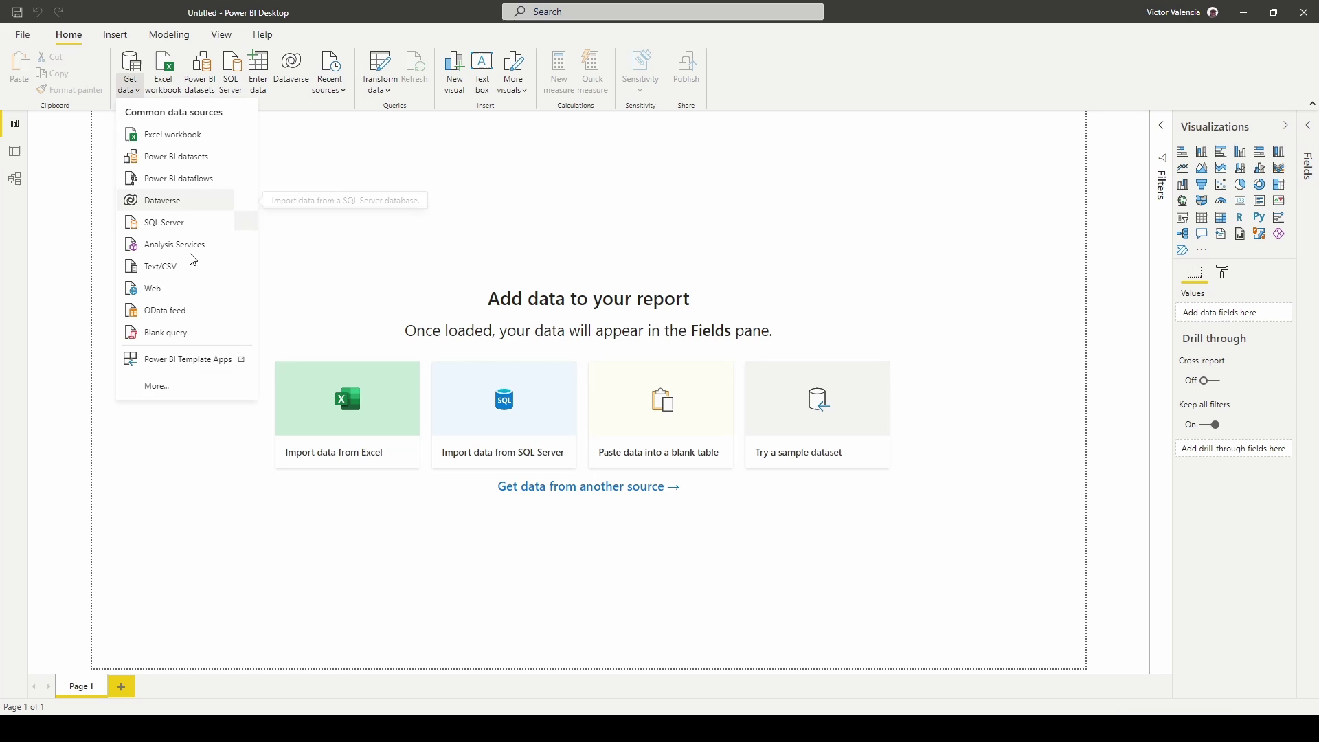
left_click(184, 397)
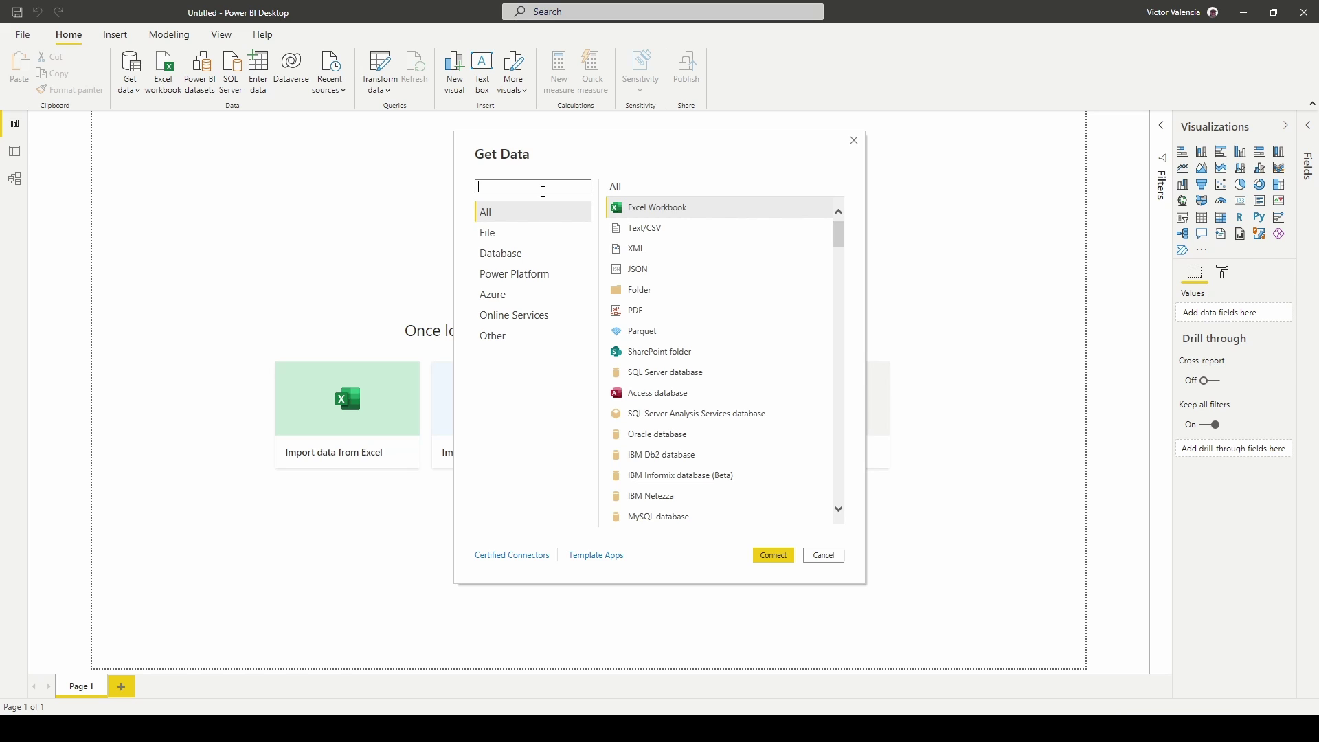
type("Quickba")
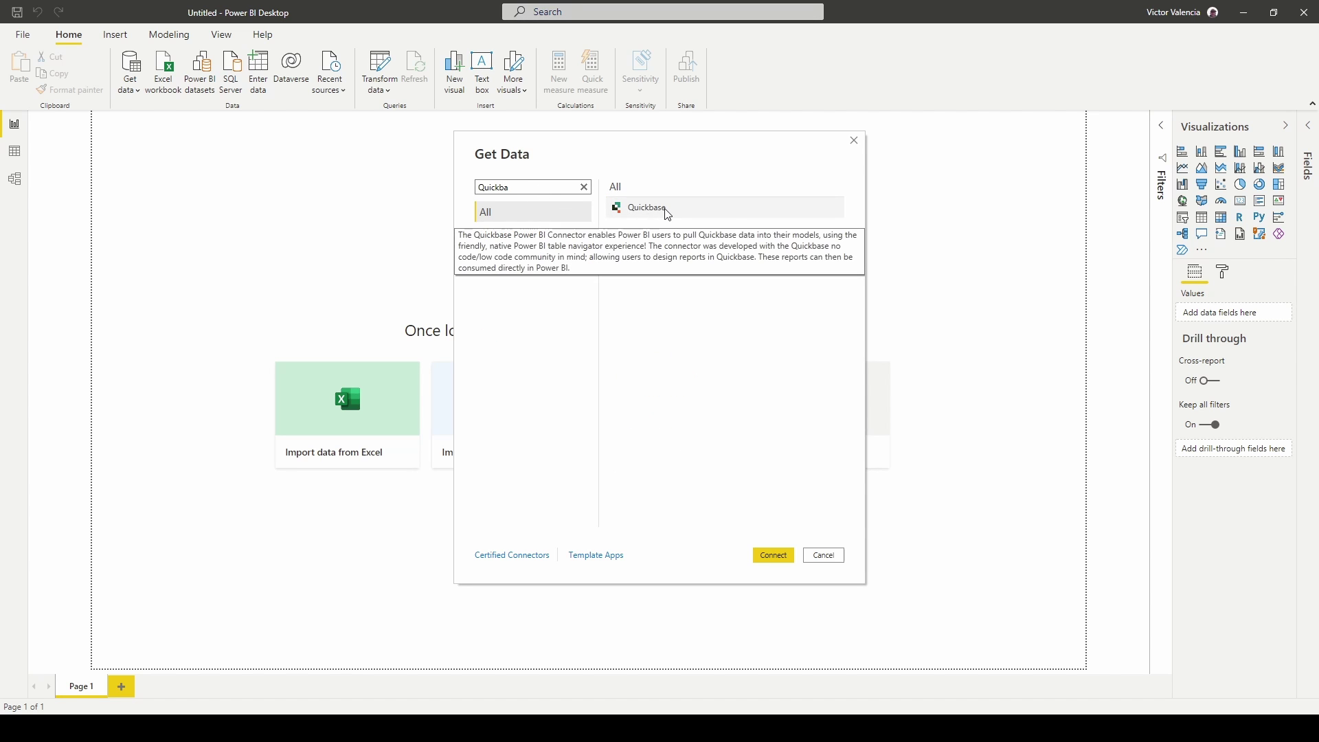
left_click(665, 208)
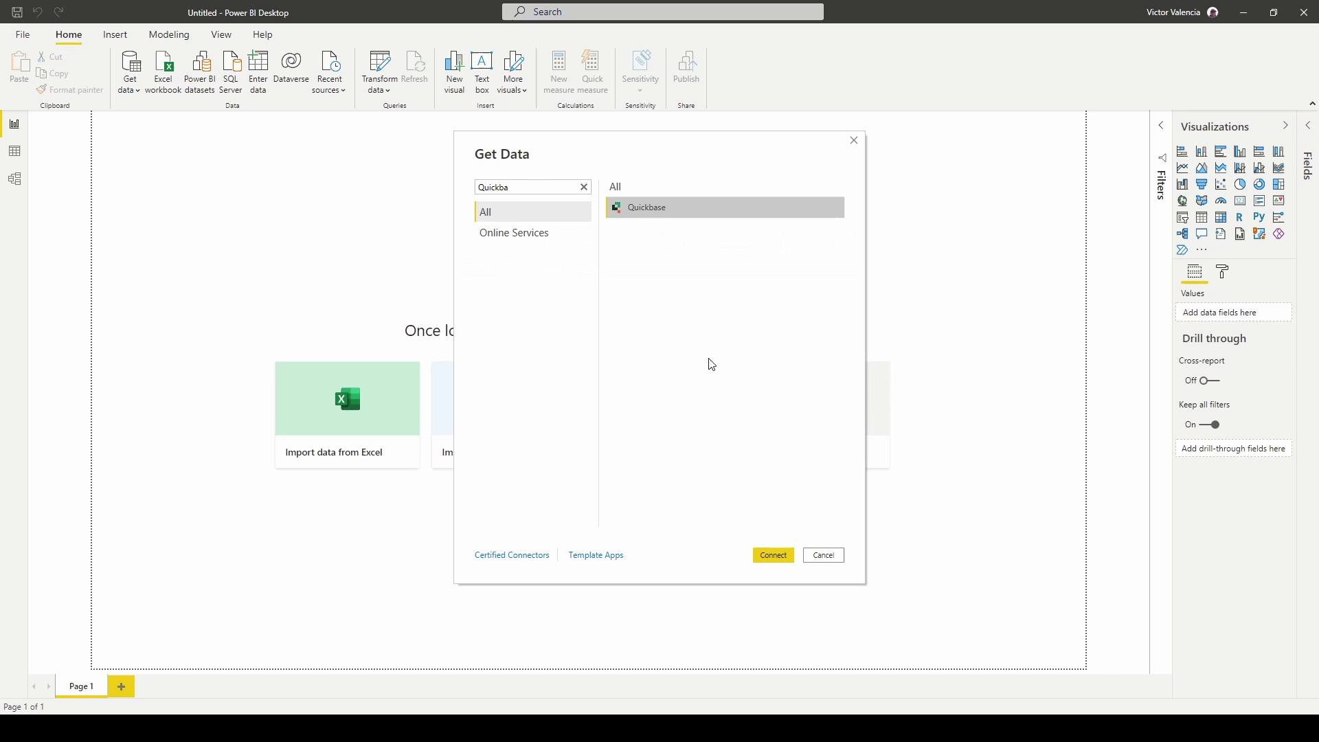
left_click(773, 555)
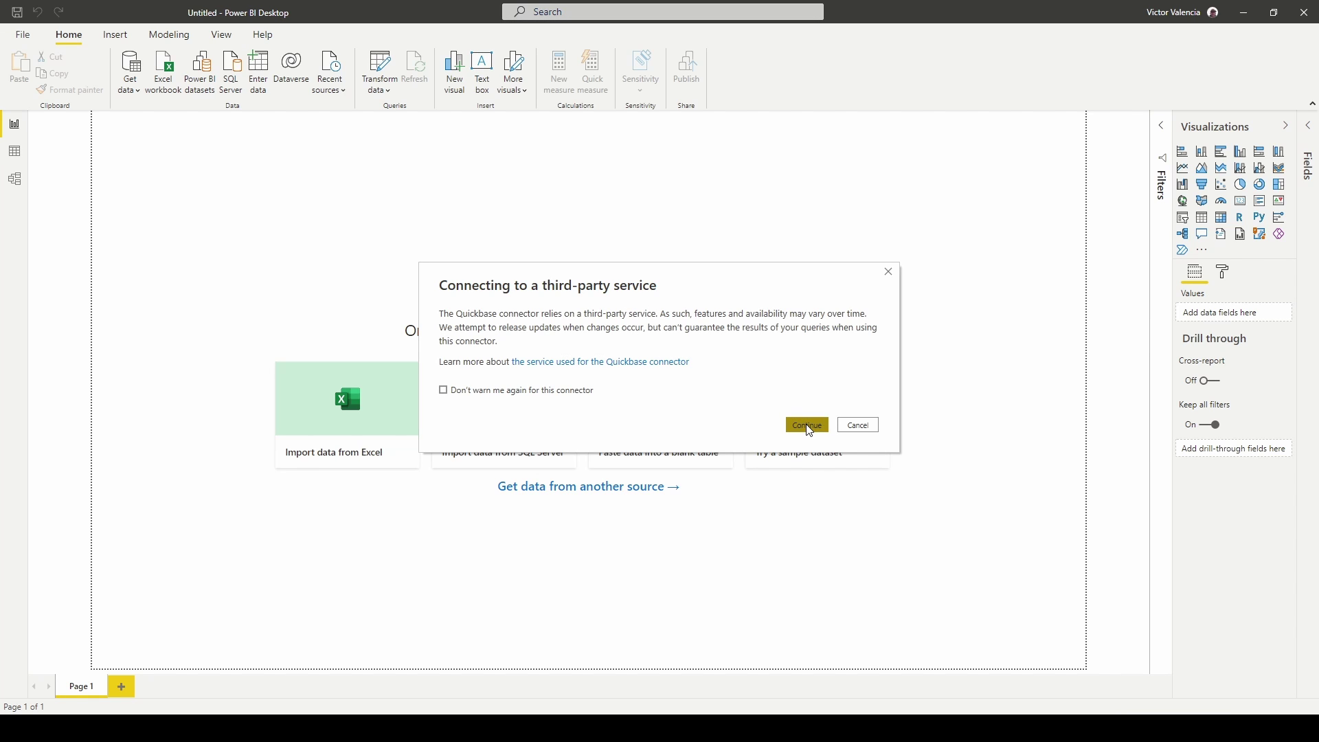
left_click(805, 425)
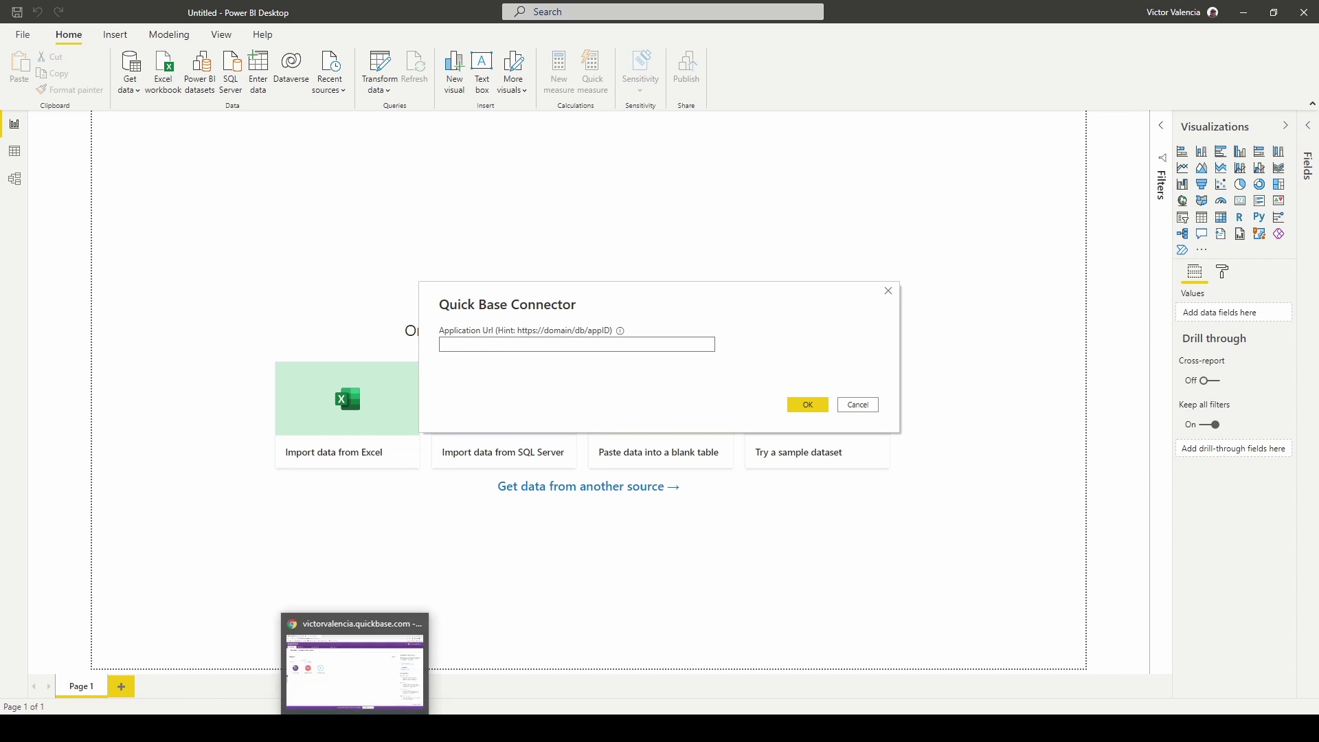
Copy the Census Data app's web address and enter it as the application URL.
left_click(355, 728)
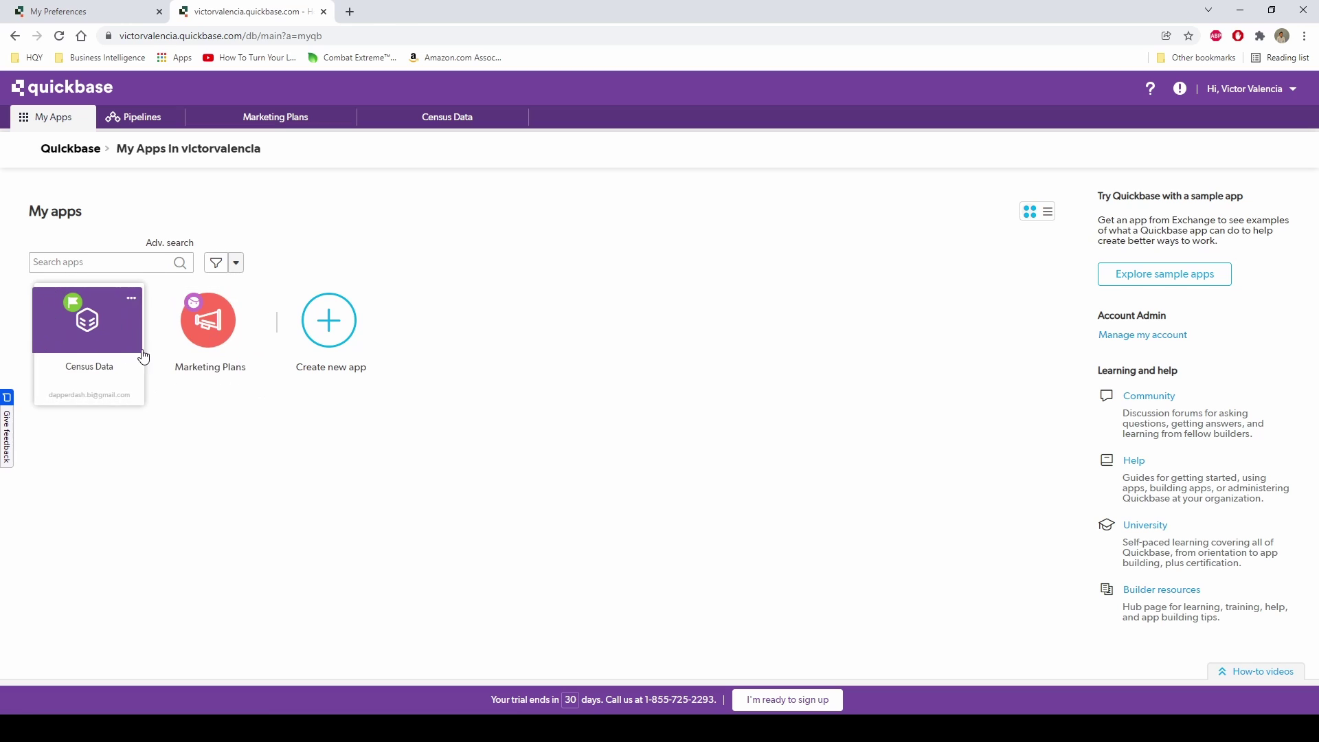
left_click(108, 342)
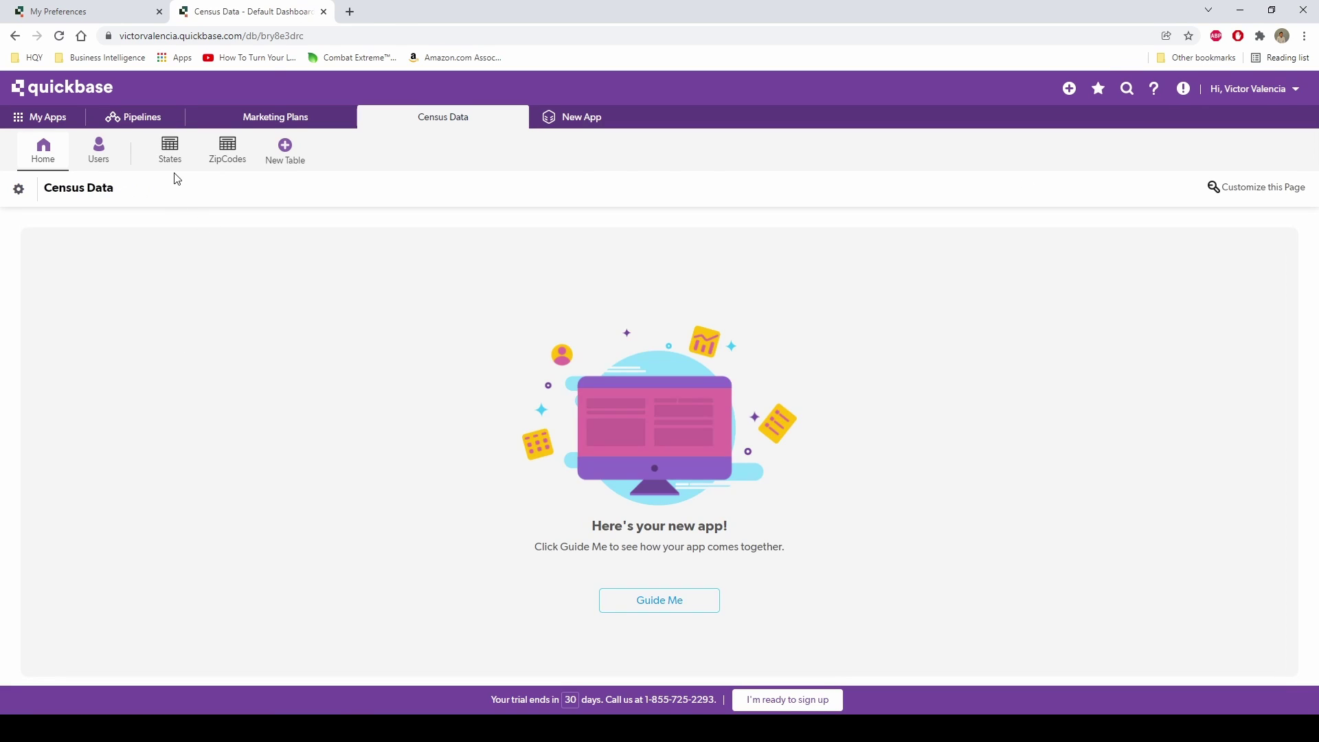
left_click(324, 34)
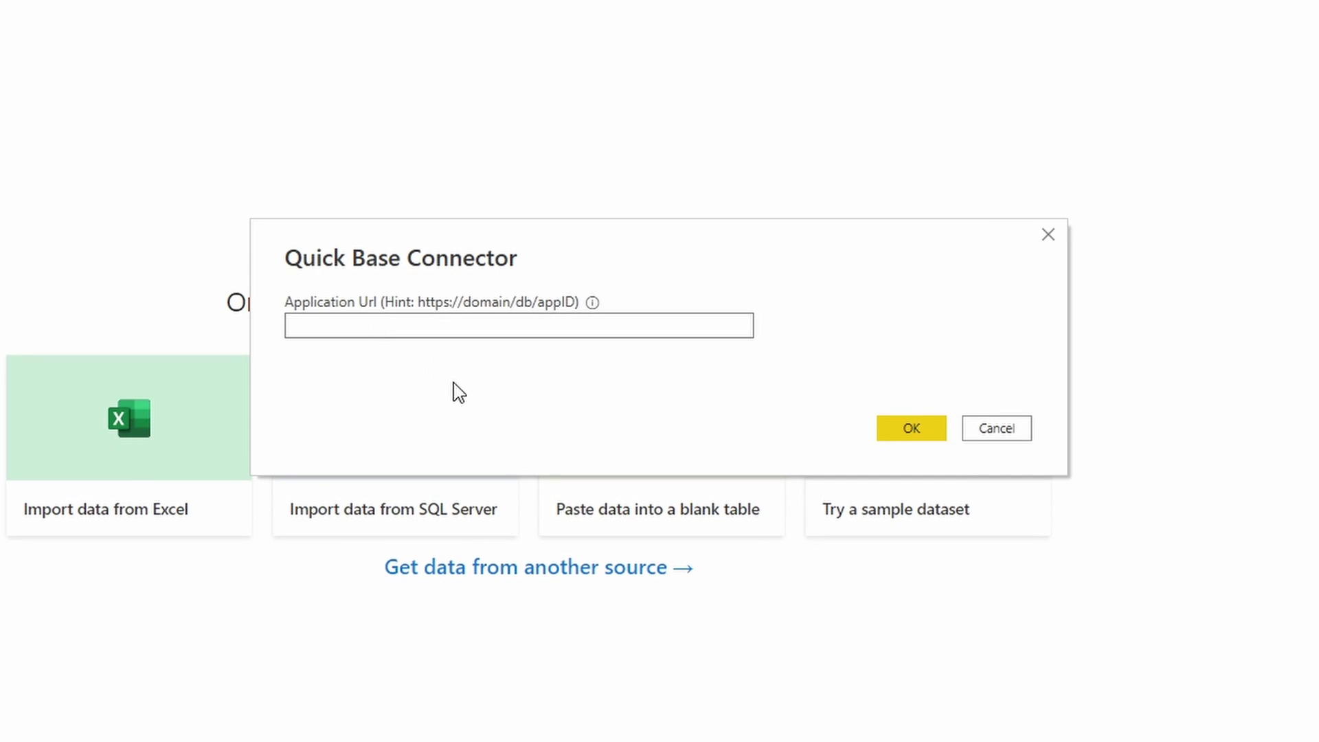
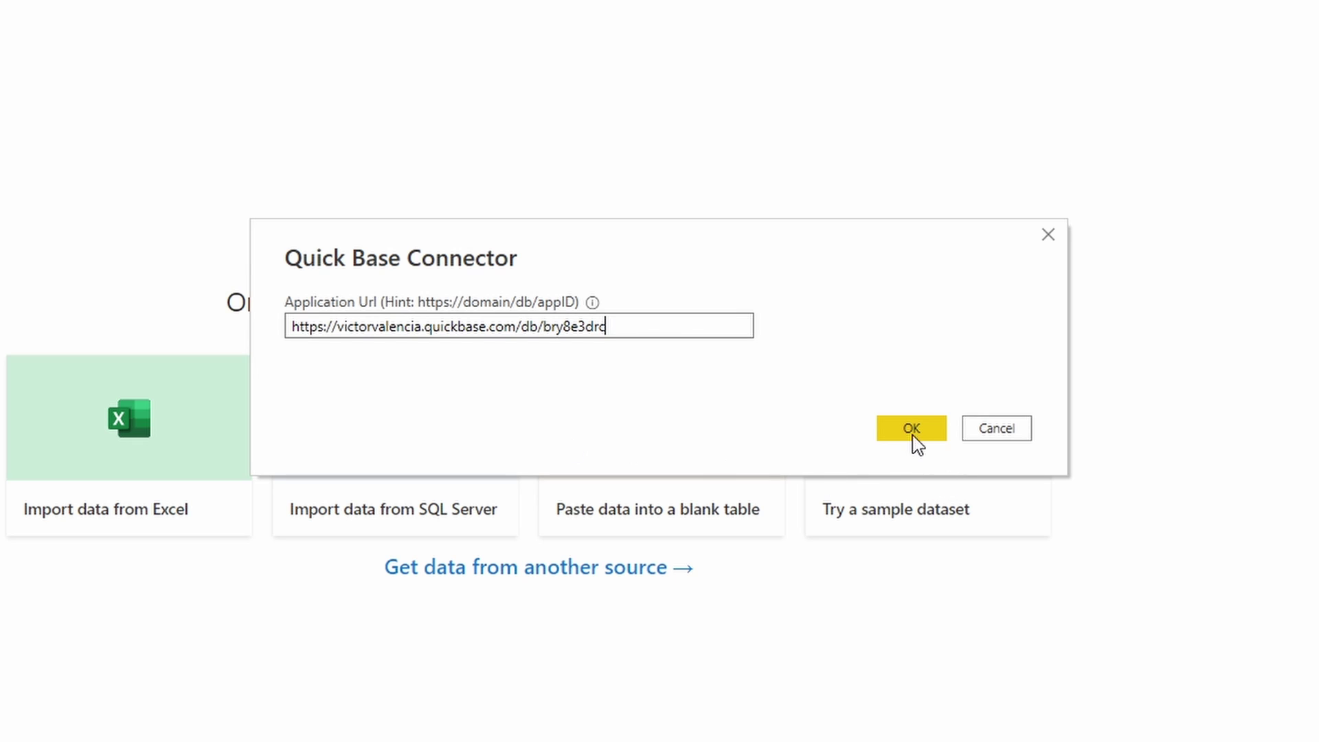
left_click(914, 441)
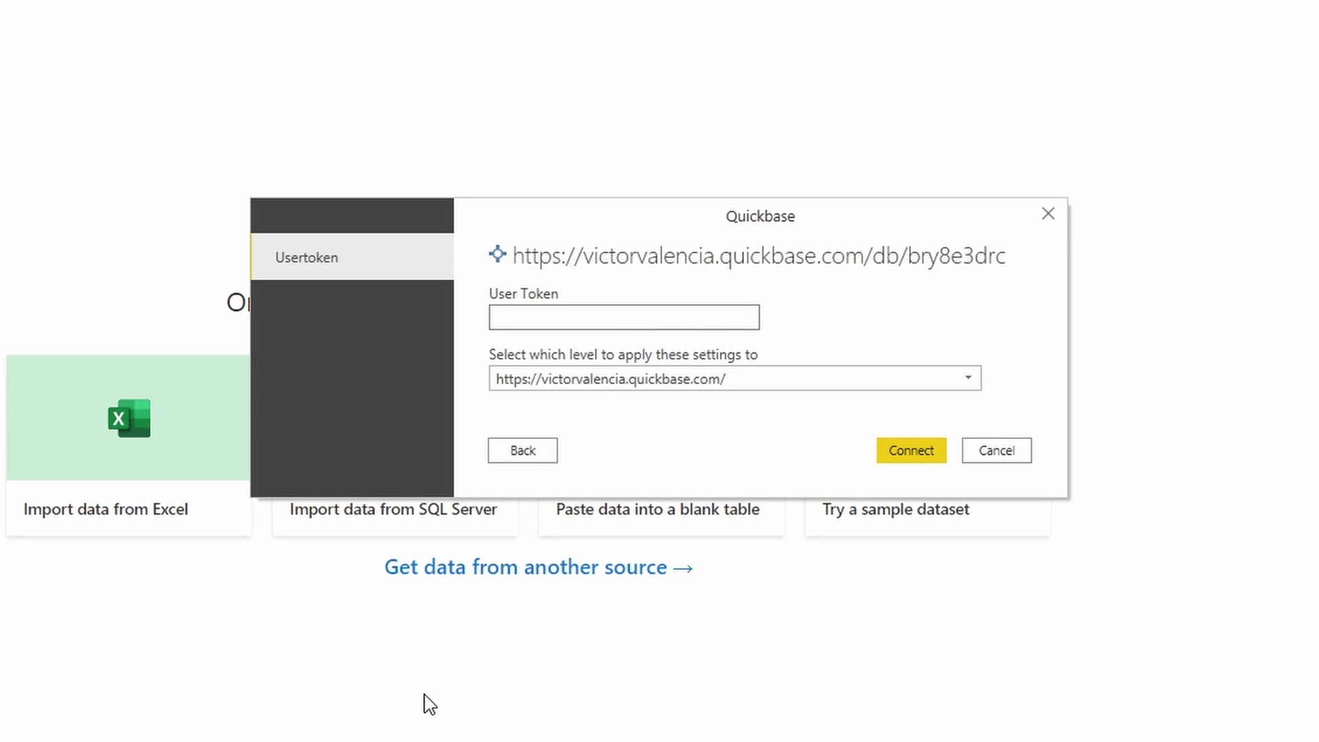
Authenticate with the saved user token and open the Census Data app in the Navigator.
key("ctrl+v")
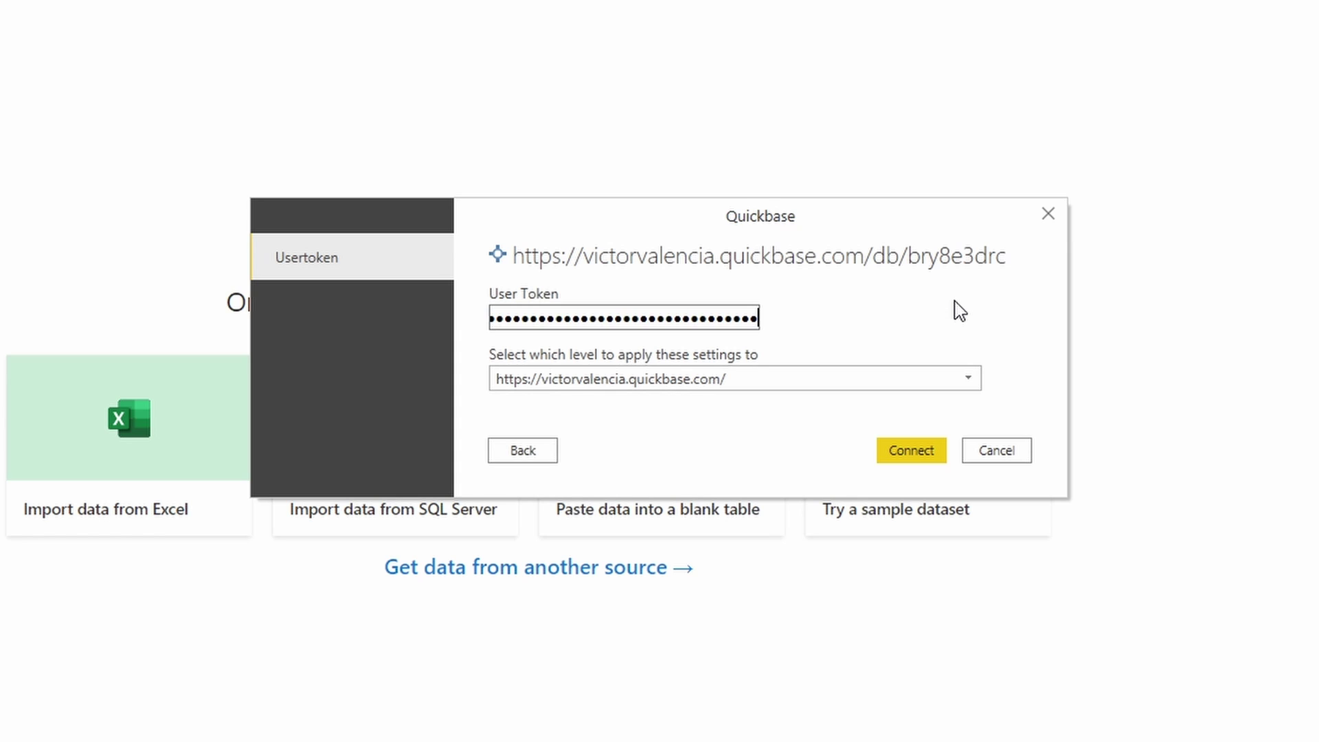
left_click(919, 455)
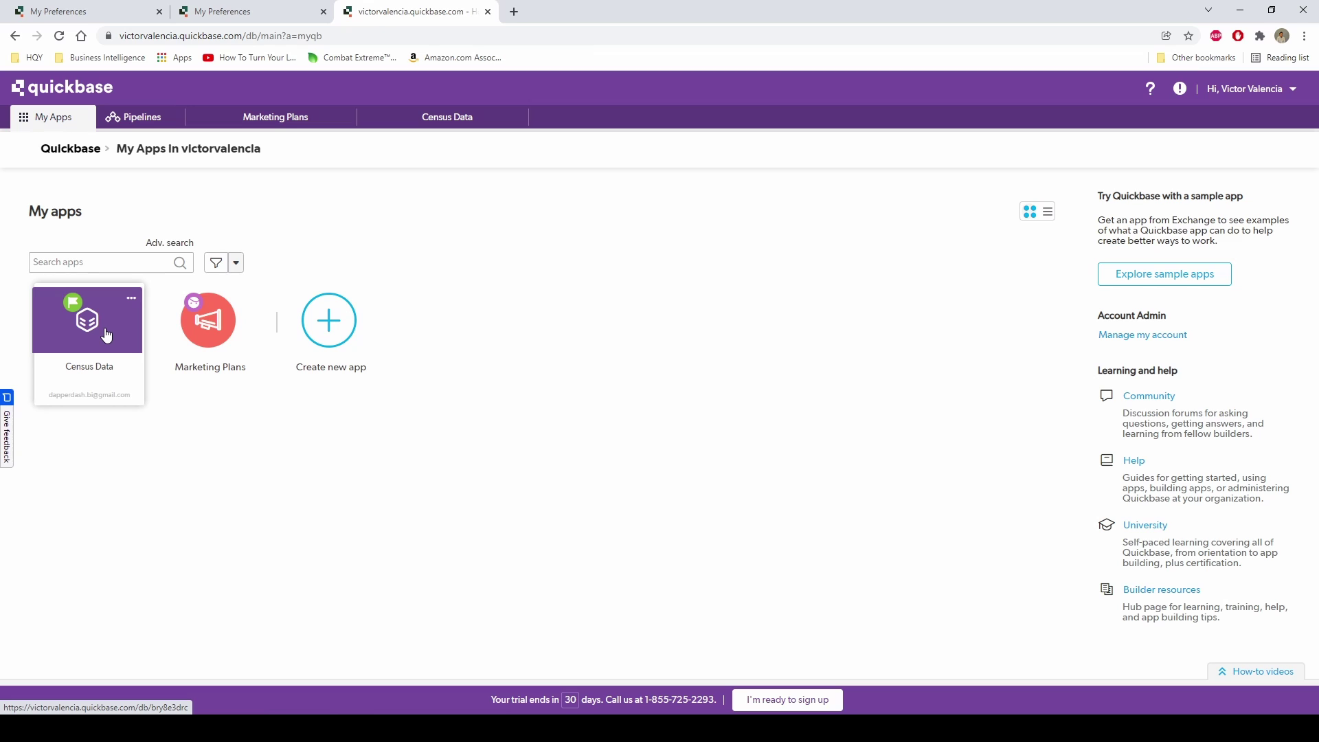
left_click(106, 329)
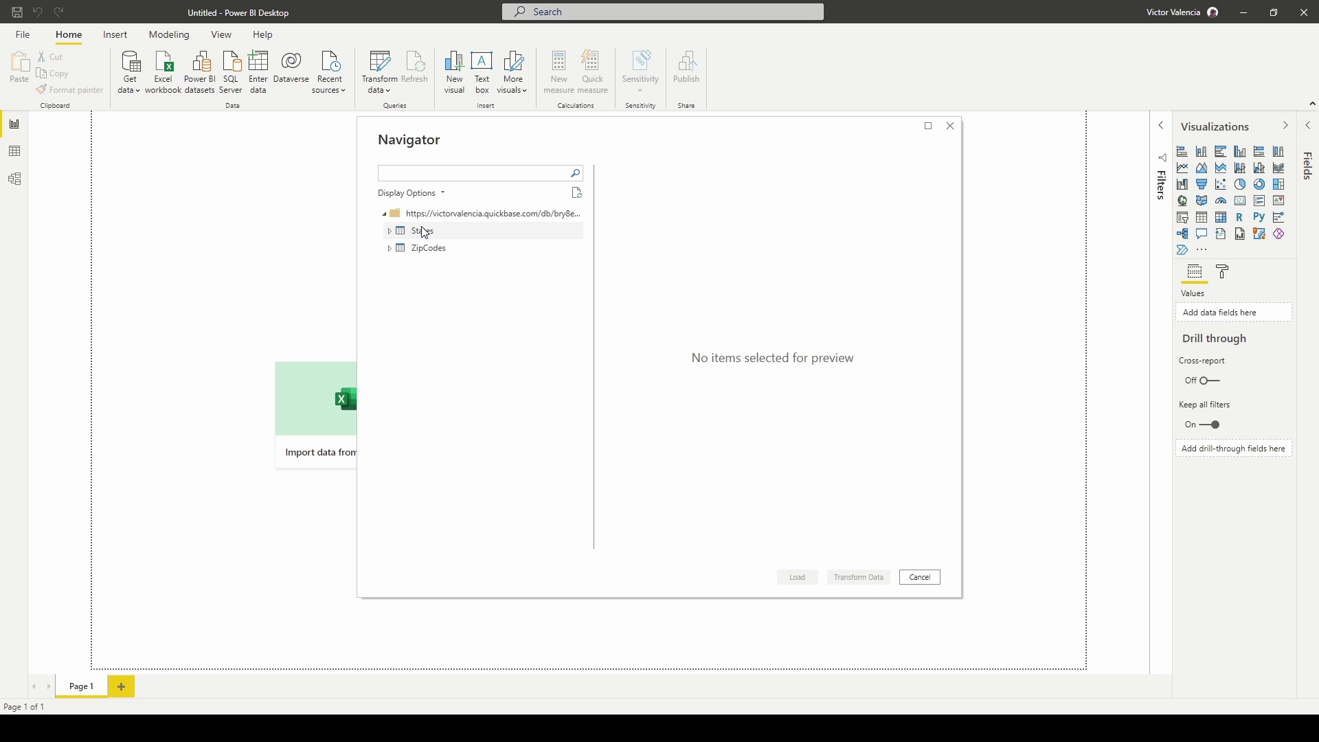
Expand States and ZipCodes, preview and tick States_List All, and load it.
left_click(389, 248)
left_click(390, 231)
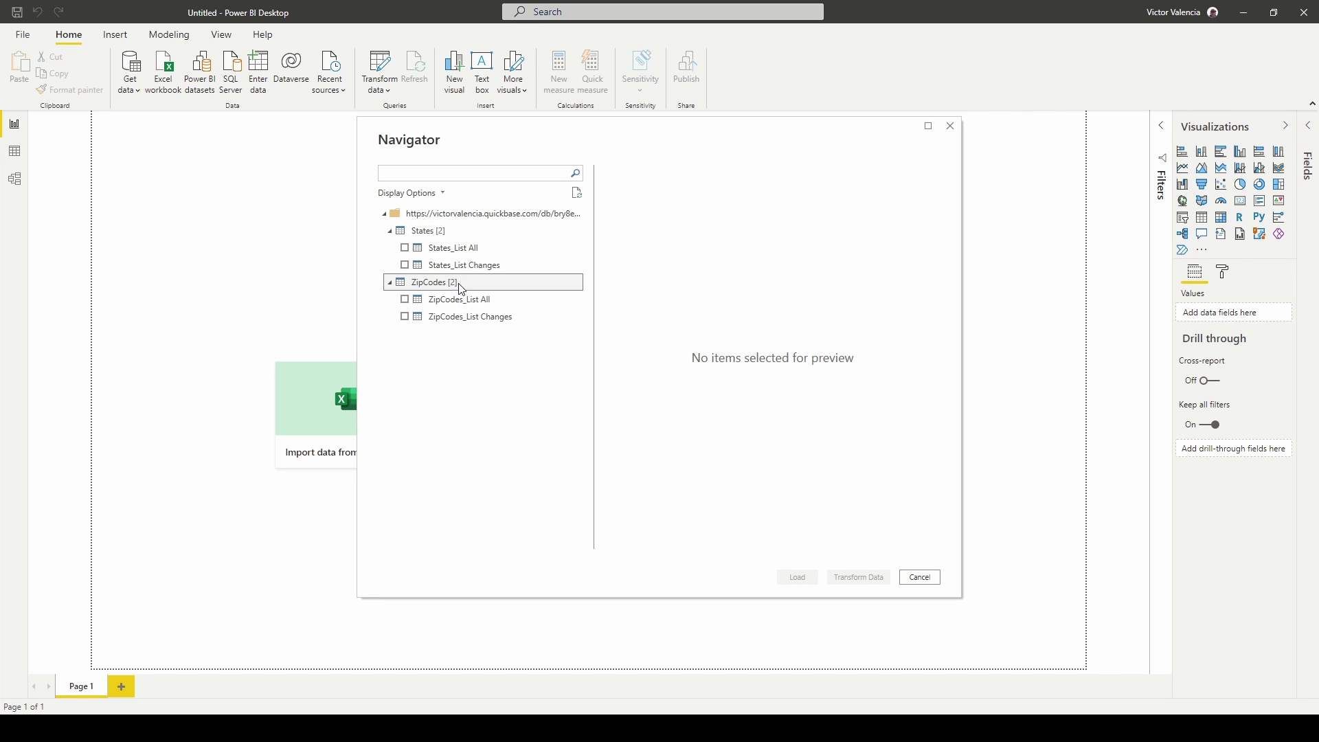
left_click(391, 232)
left_click(390, 232)
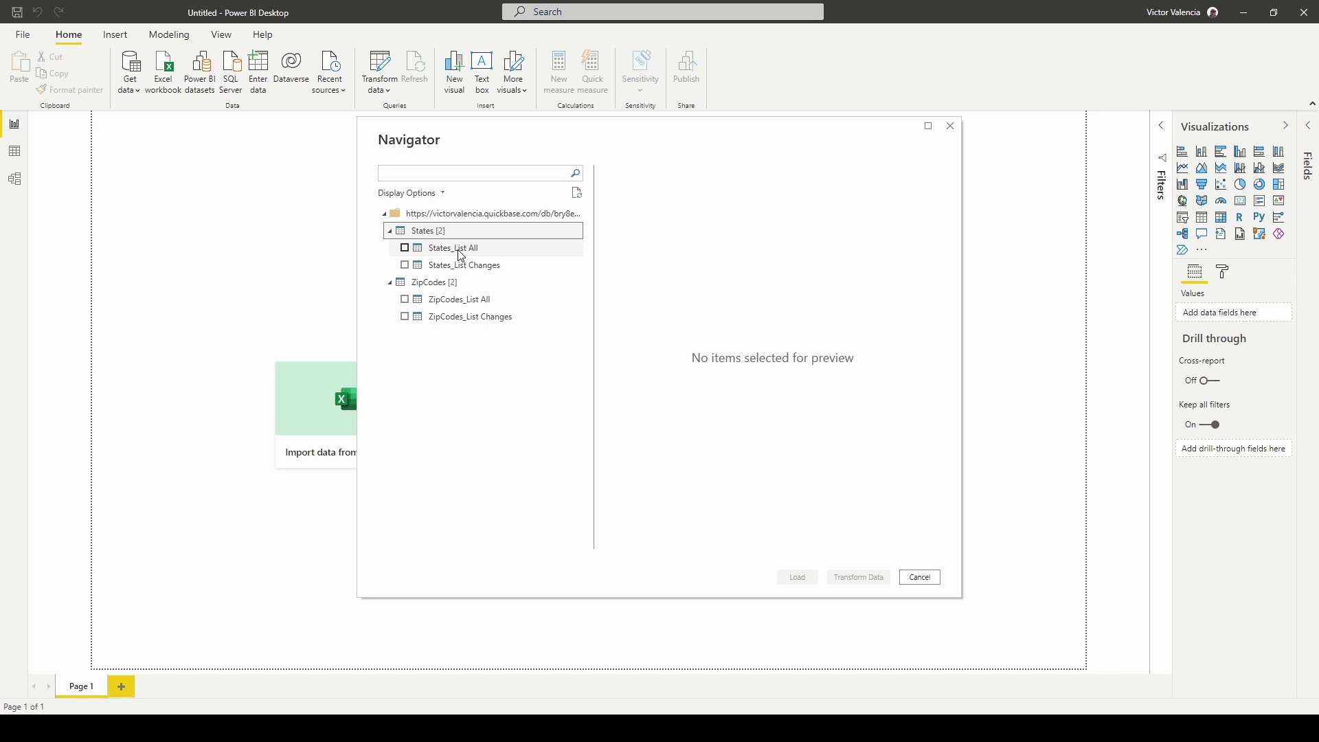
left_click(455, 248)
left_click(407, 250)
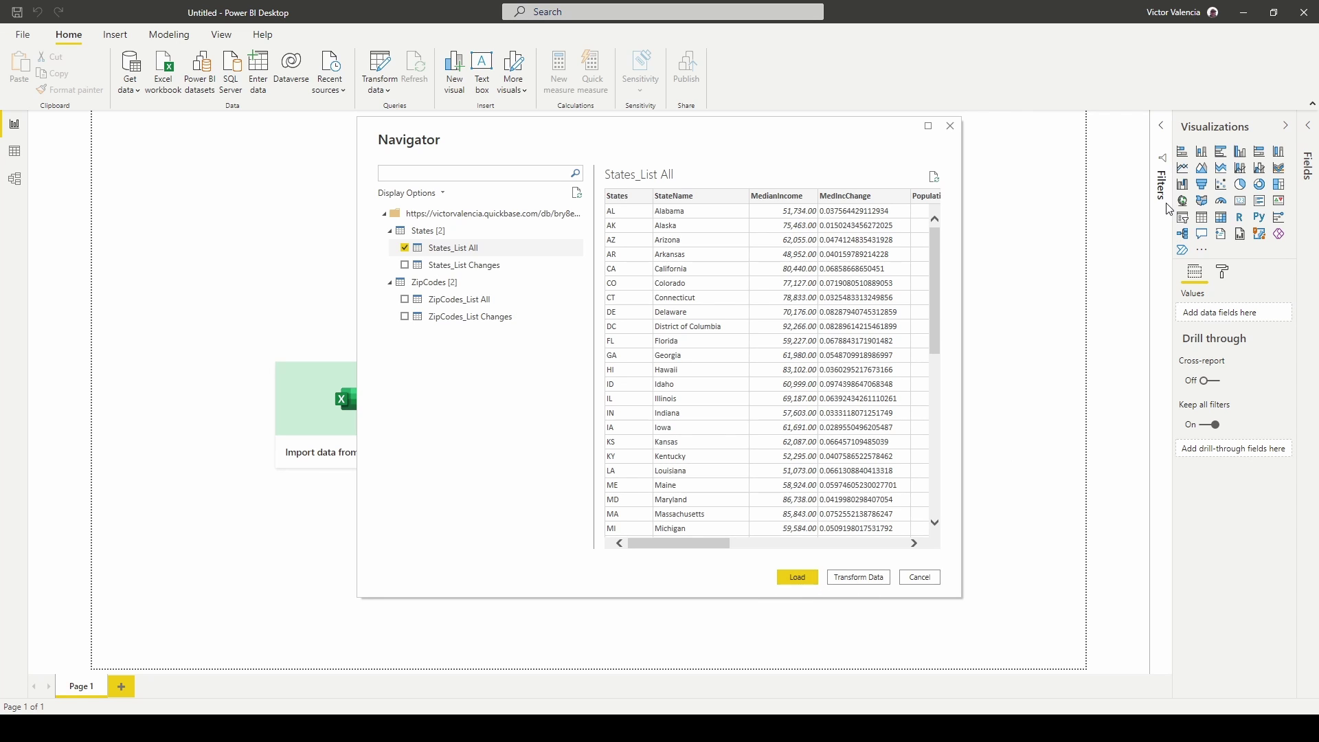
left_click(810, 579)
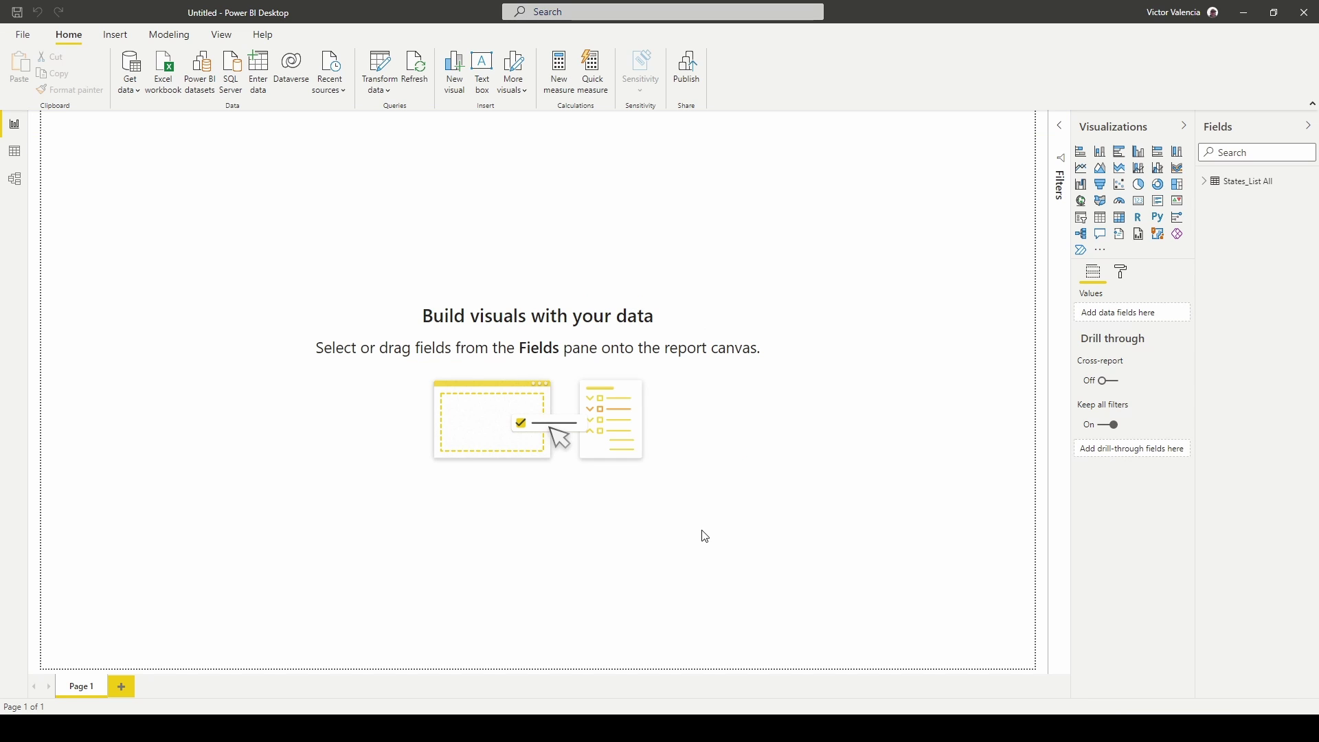
Try a slicer with the States_List All Flag field, then open the Transform data menu.
left_click(1209, 184)
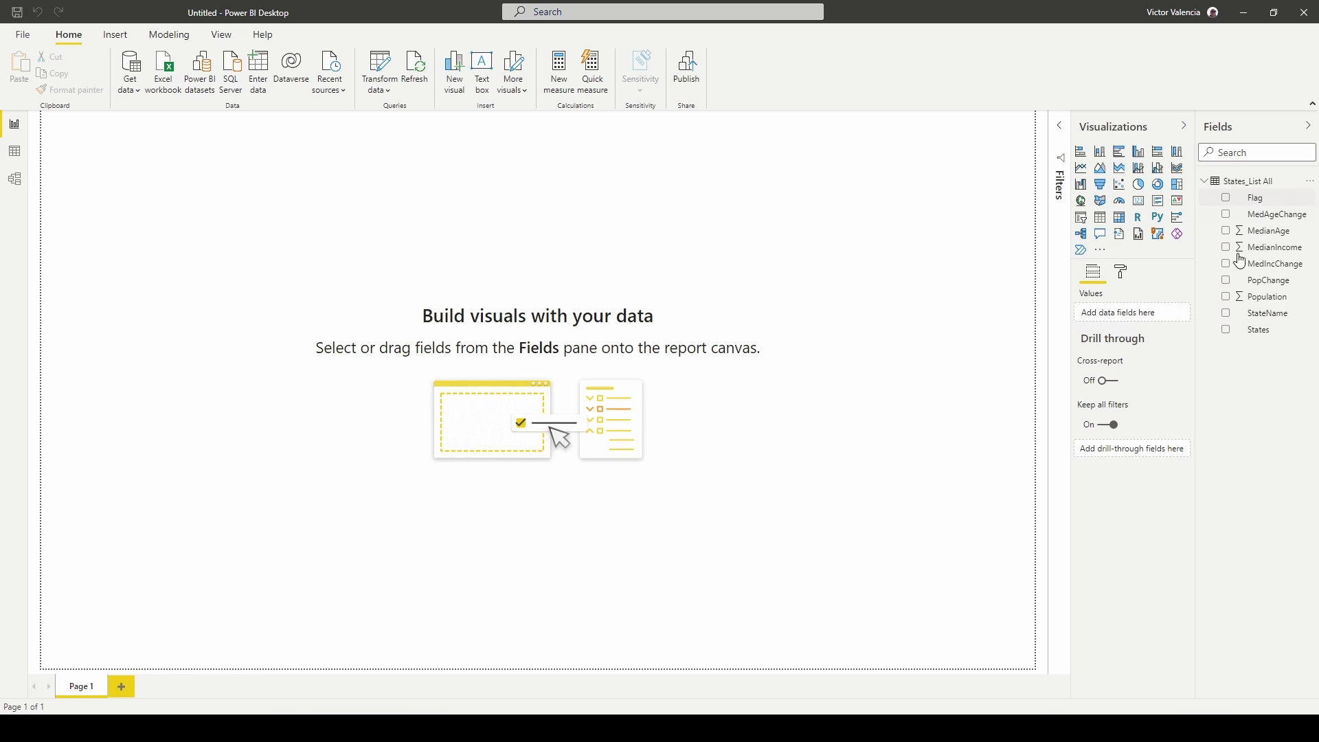
left_click(1084, 219)
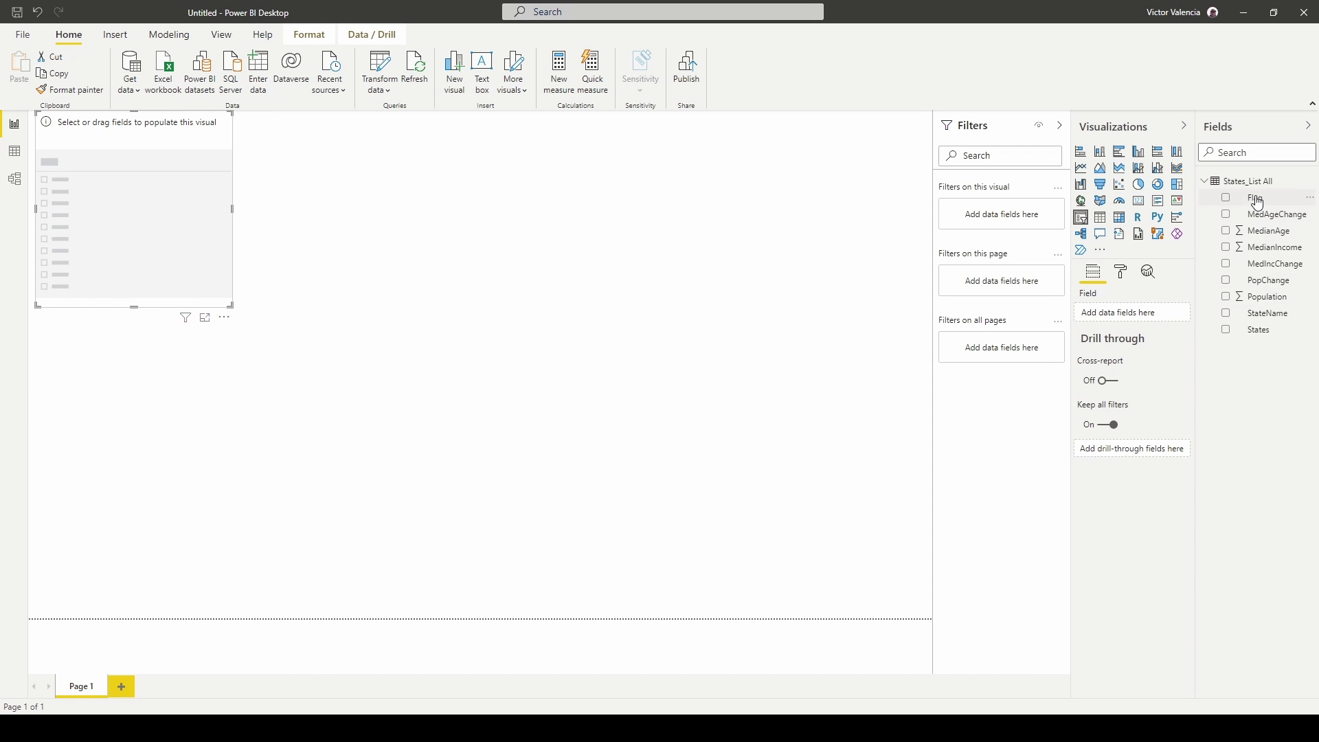
left_click_drag(1251, 197, 1139, 310)
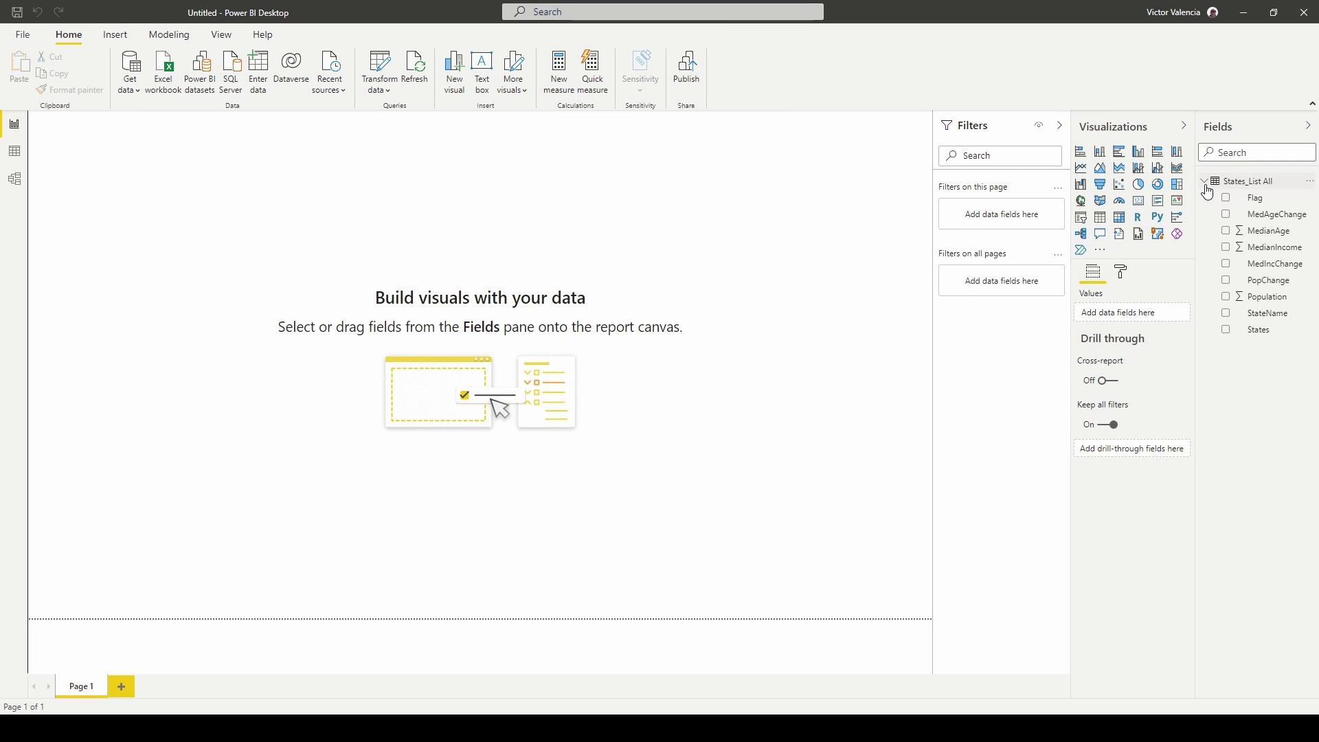
left_click(1210, 183)
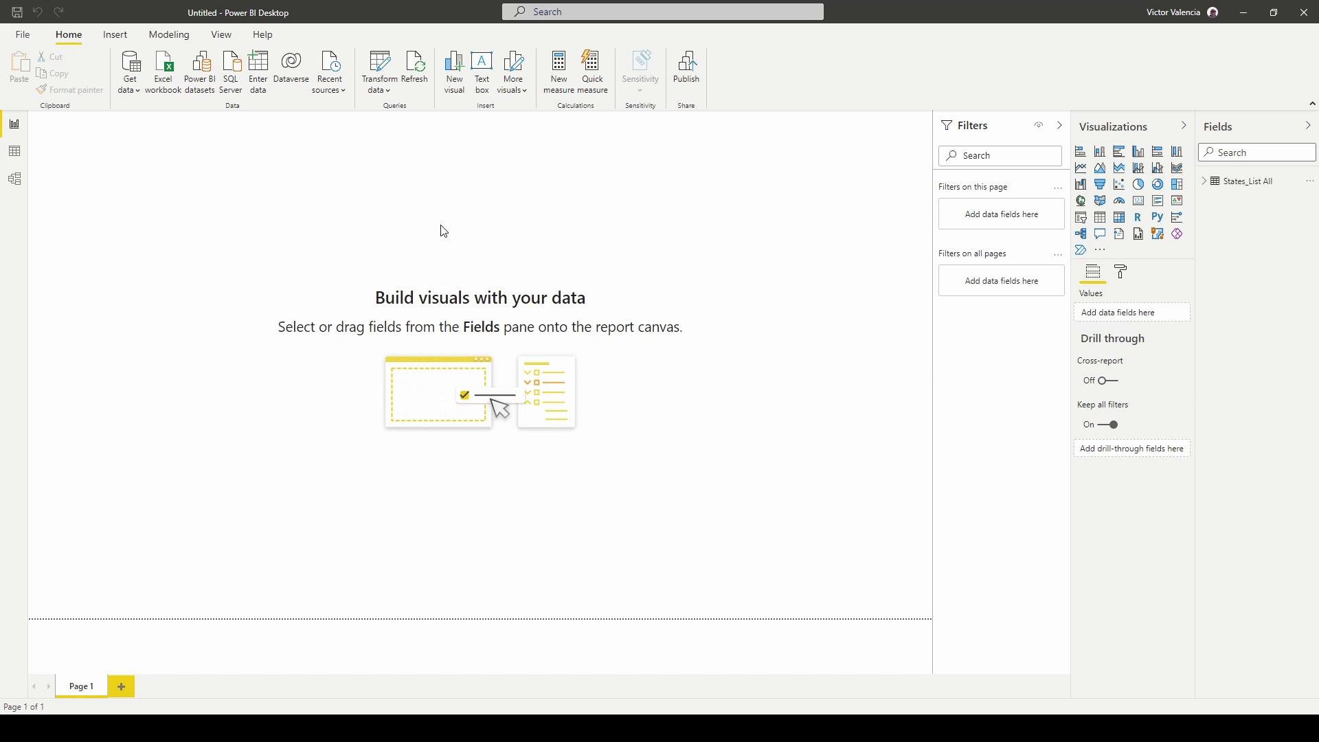
left_click(380, 83)
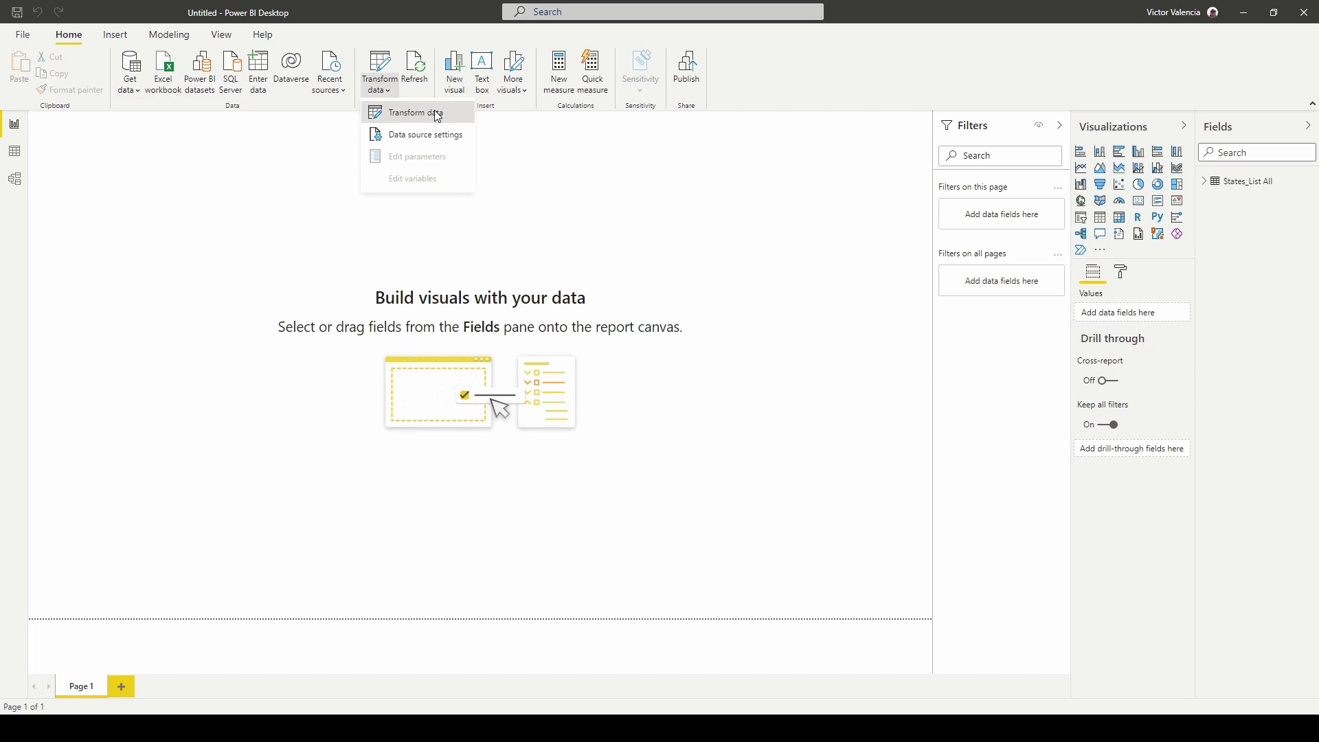
Open Power Query Editor and show the States_List All M code in Advanced Editor.
left_click(438, 113)
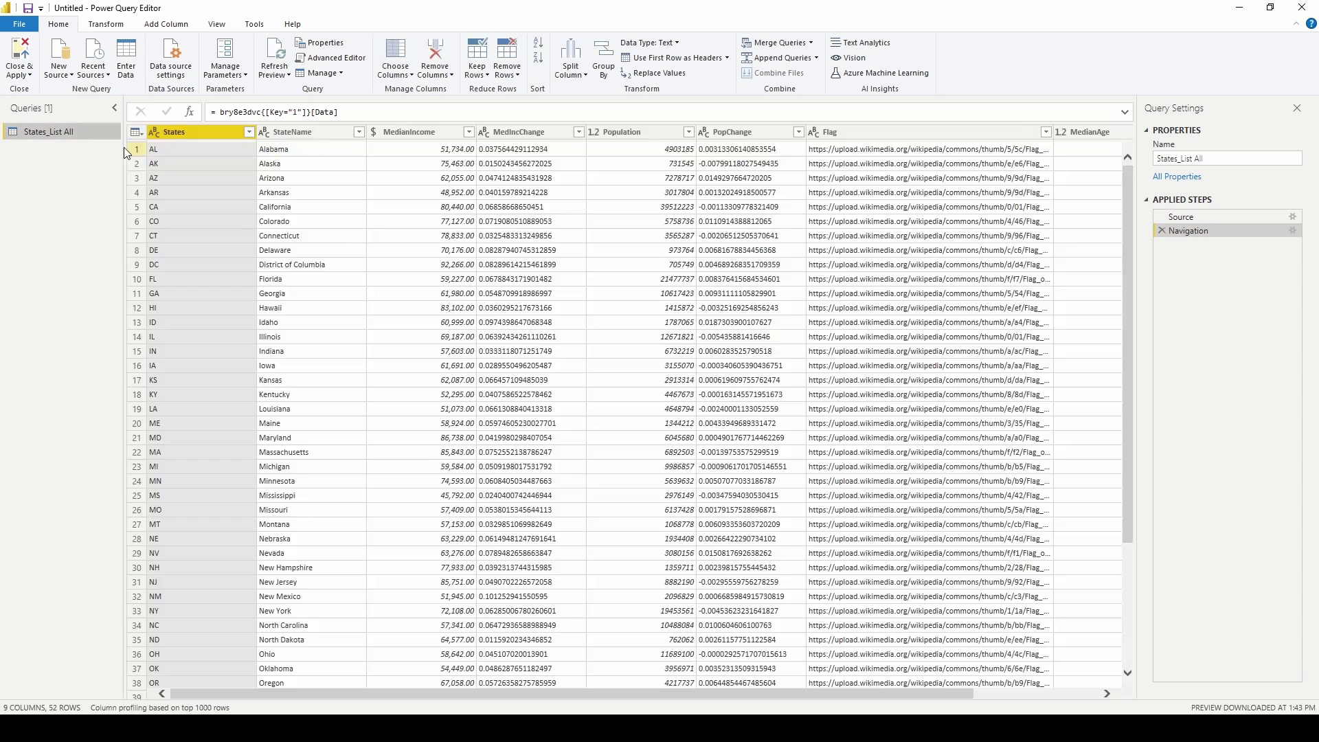
left_click(352, 61)
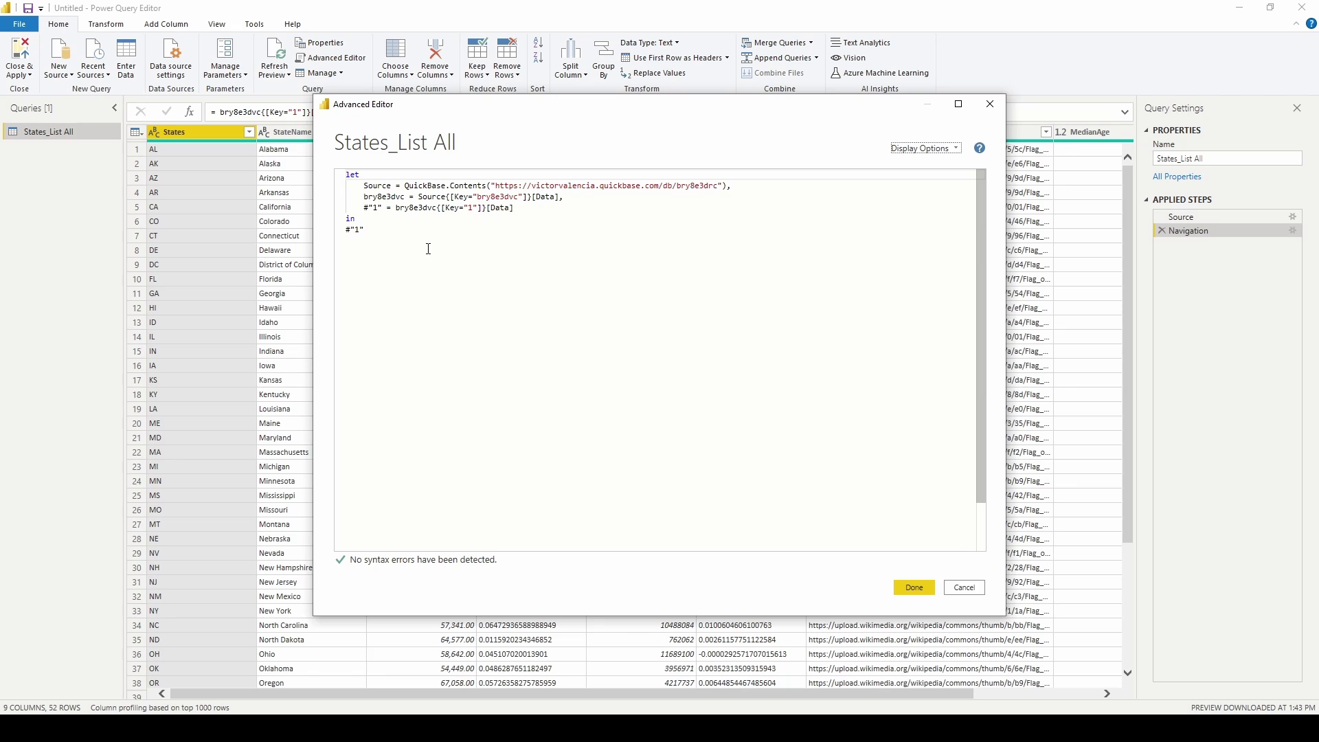
key("ctrl+a")
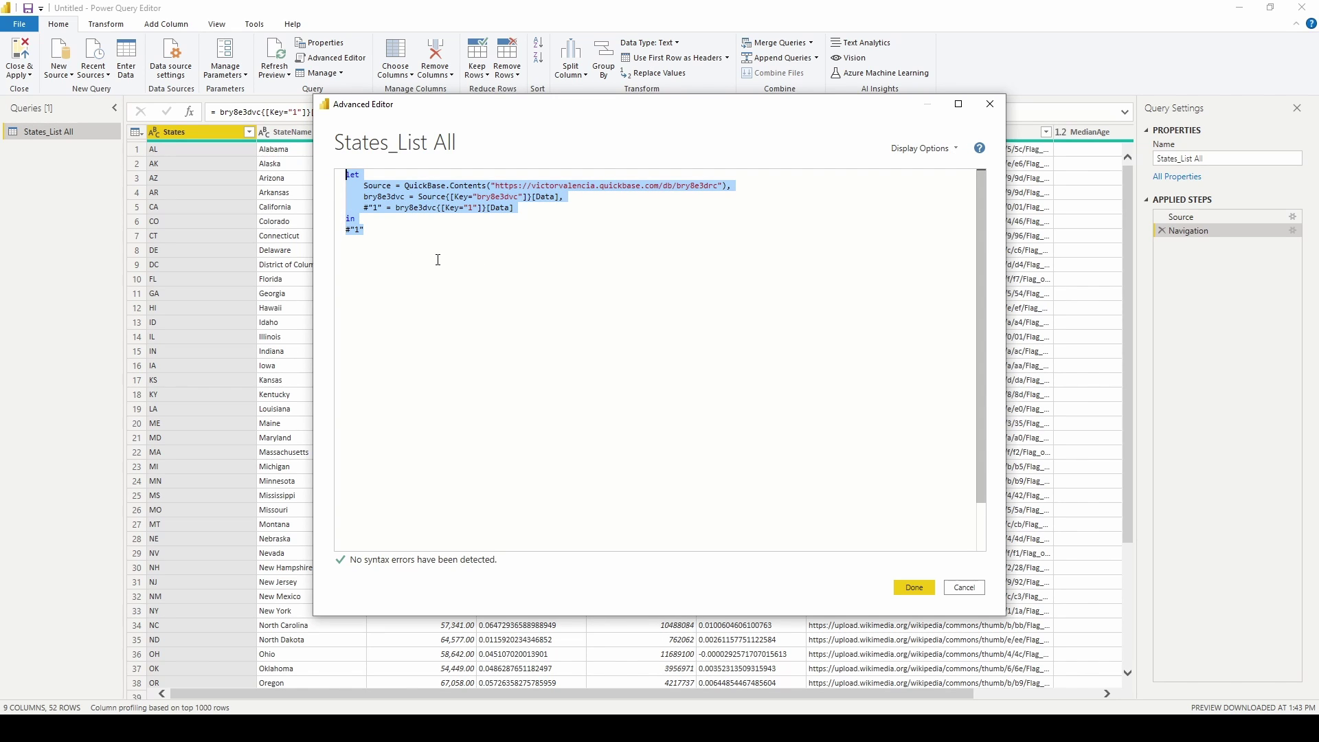
left_click(536, 259)
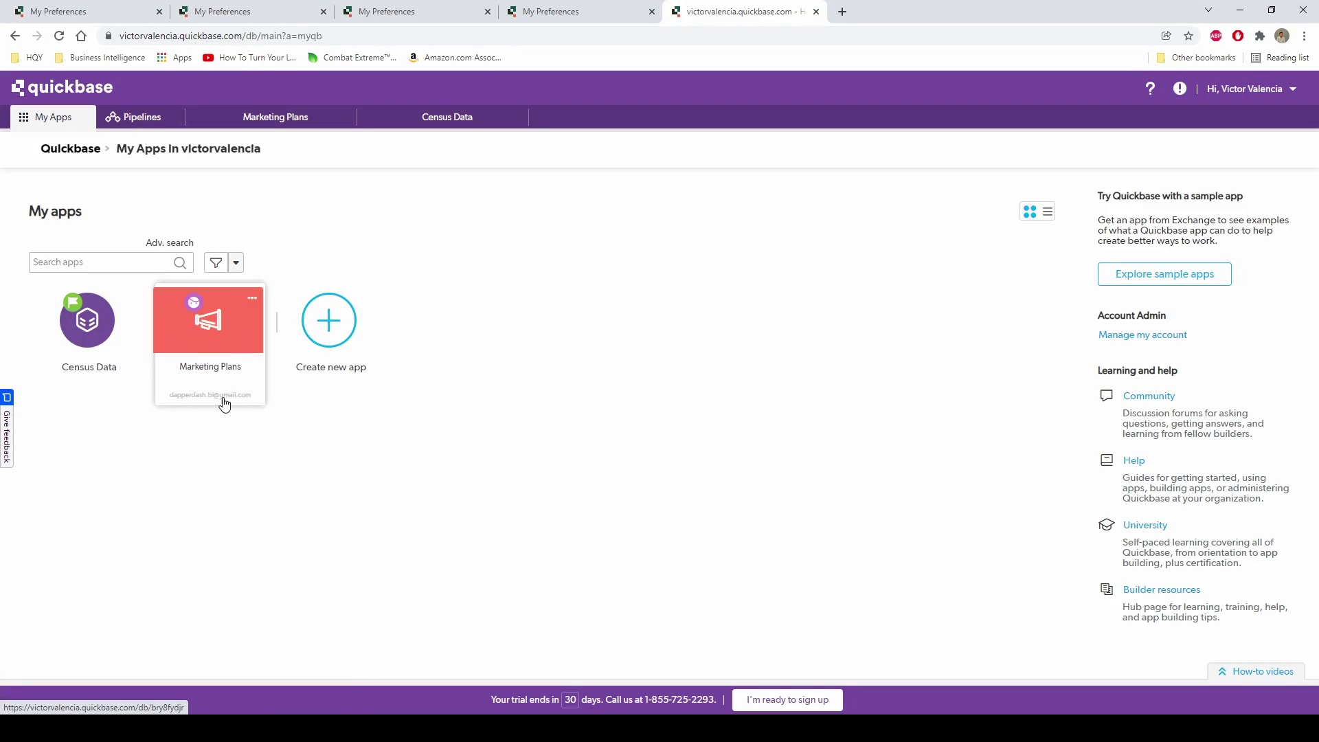
Open the Census Data app's States table and expand its Reports & Charts list.
left_click(100, 335)
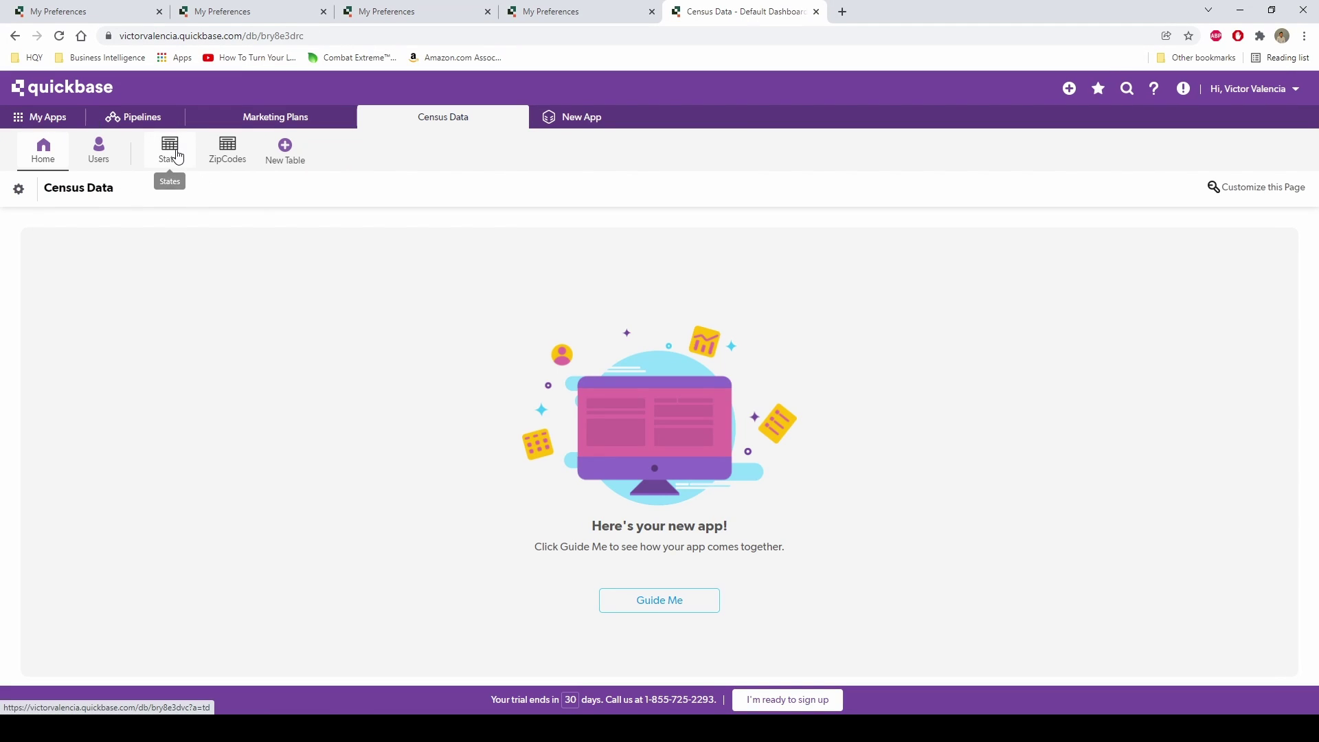
left_click(179, 160)
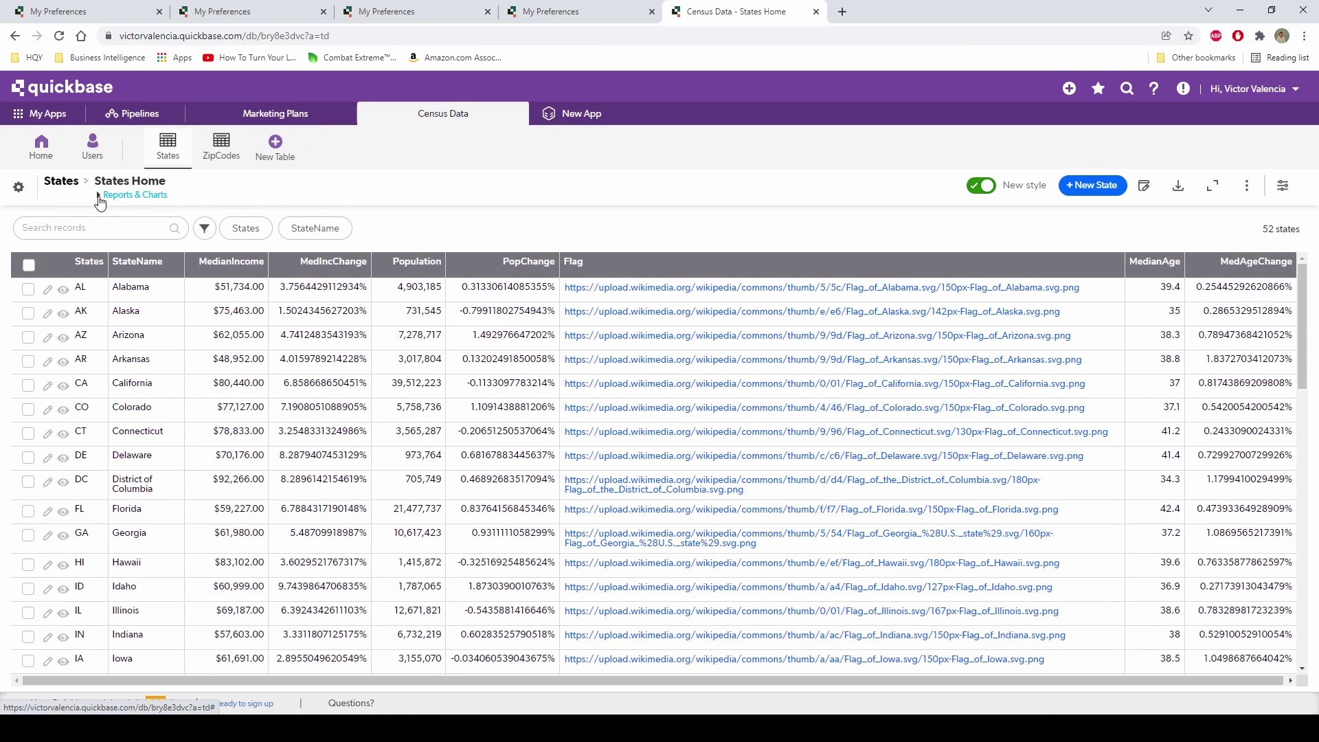
left_click(103, 198)
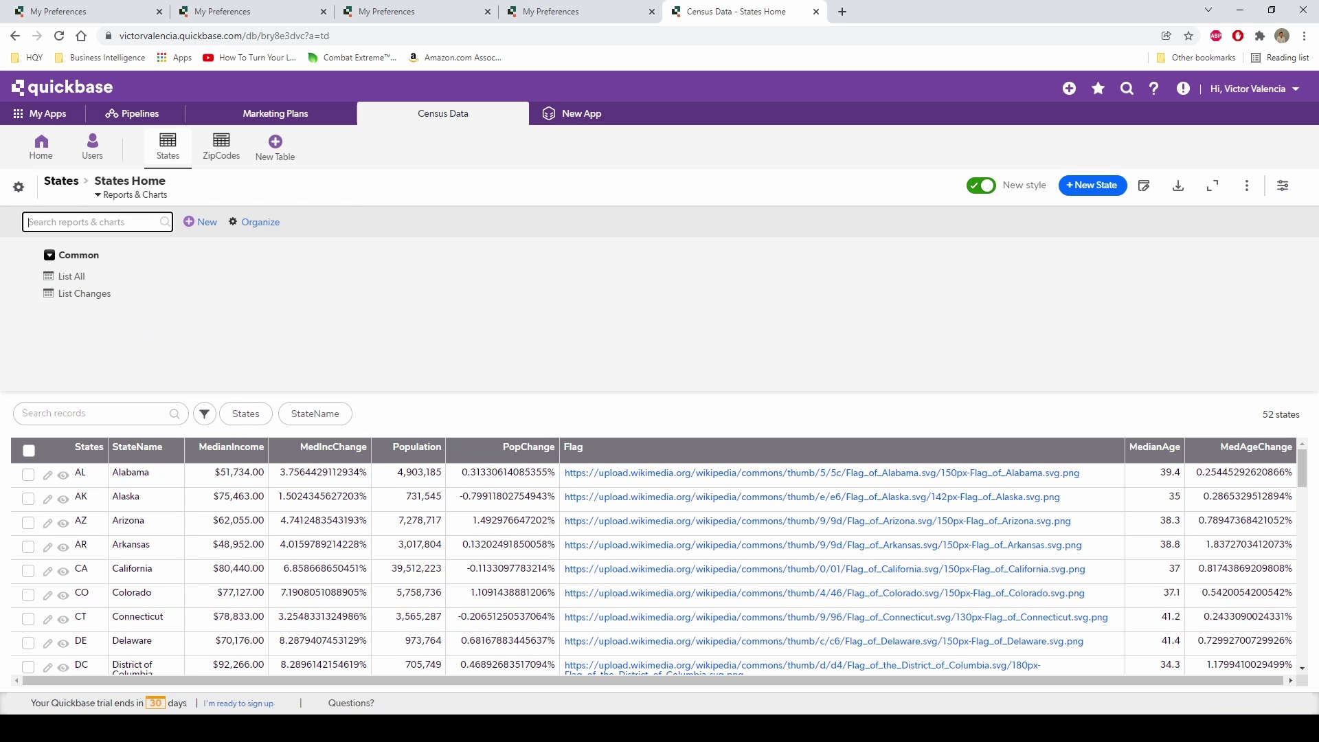
Delete the Key 1 step line and make bry8e3dvc the query's final result.
mouse_move(422, 728)
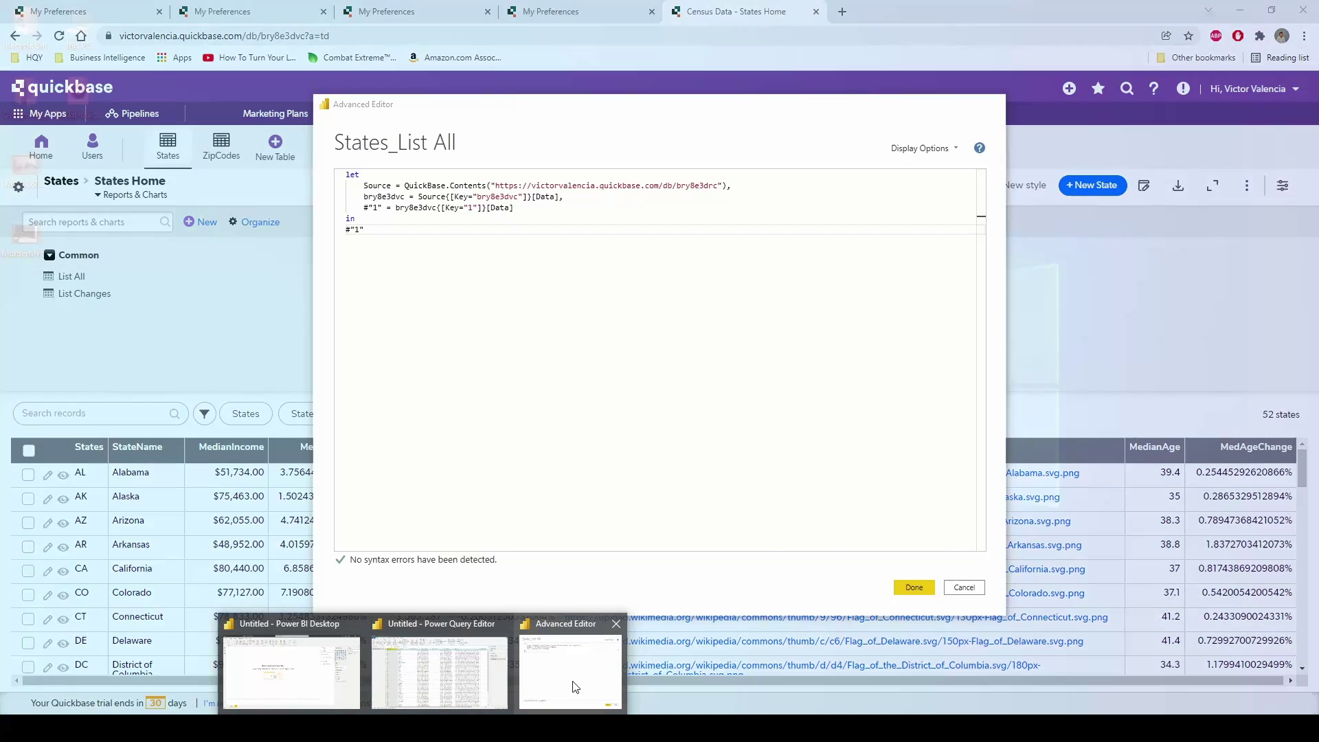
left_click(576, 687)
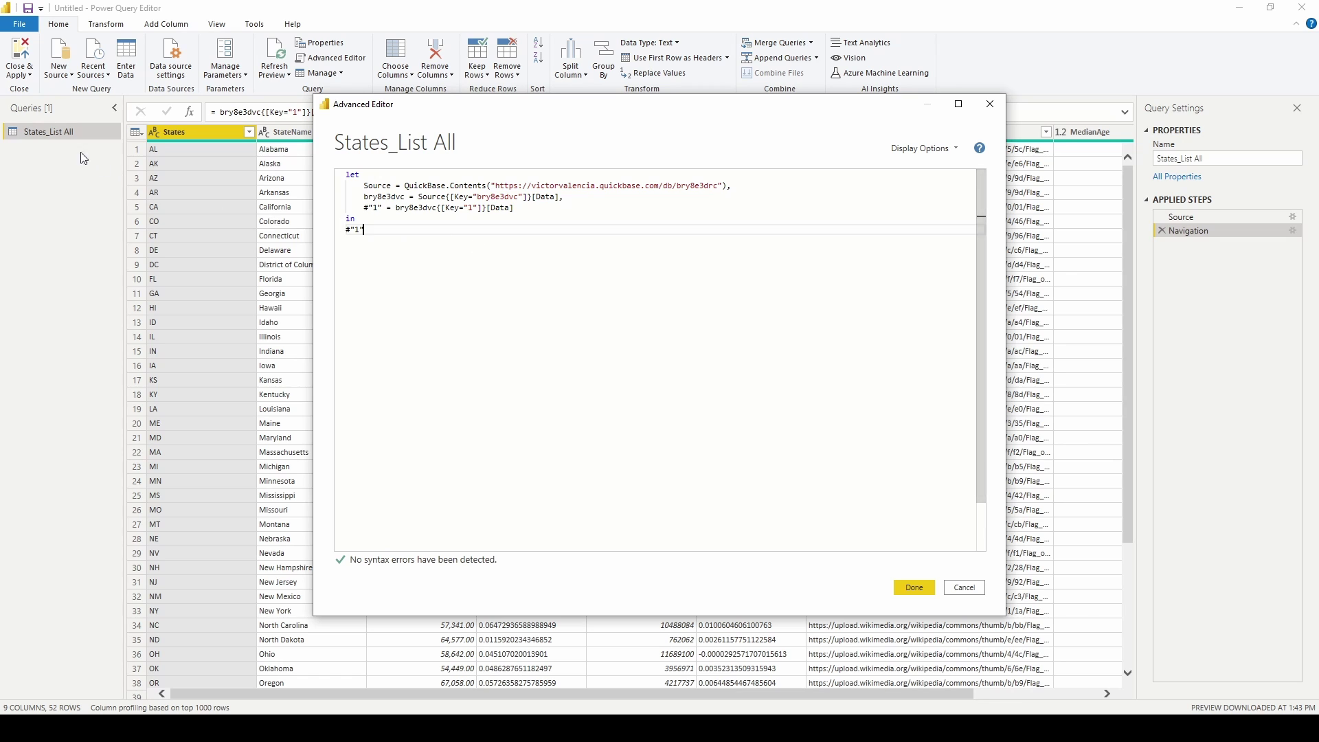
left_click_drag(526, 210, 351, 207)
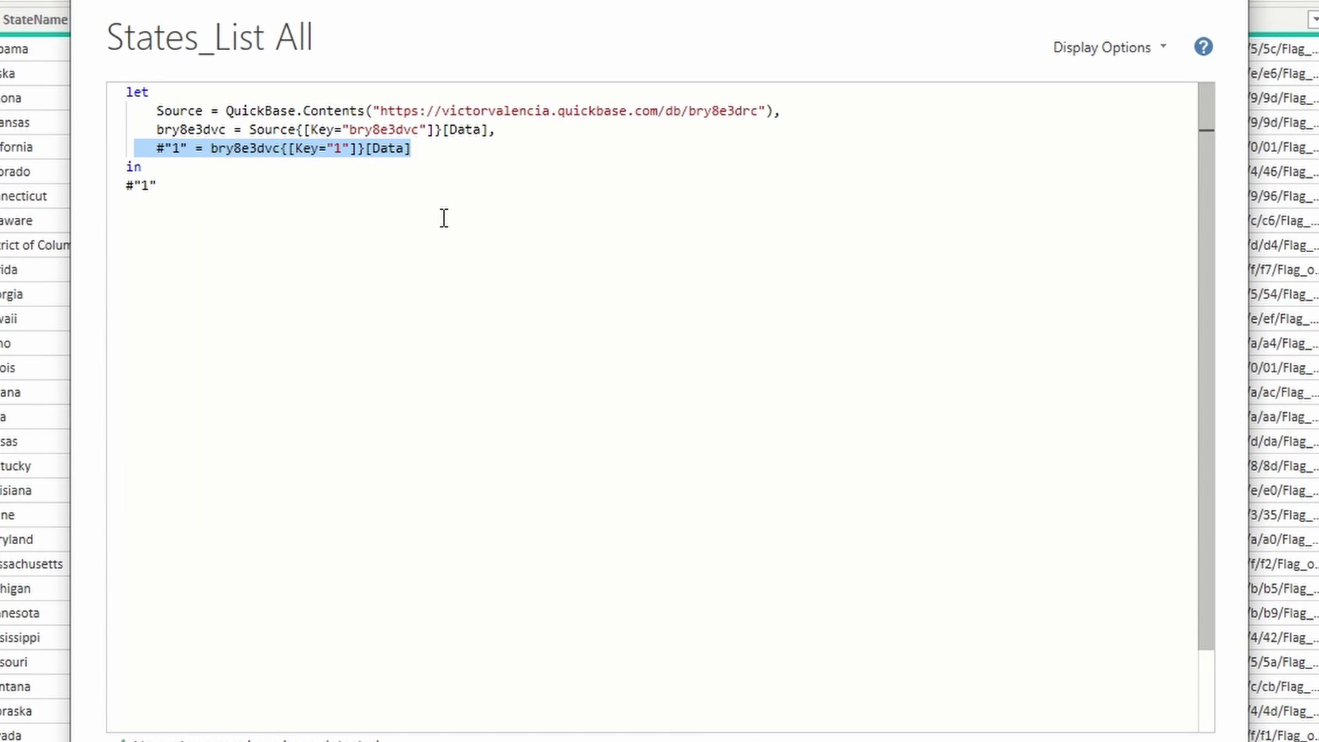
key("BackSpace")
key("BackSpace")
key("BackSpace")
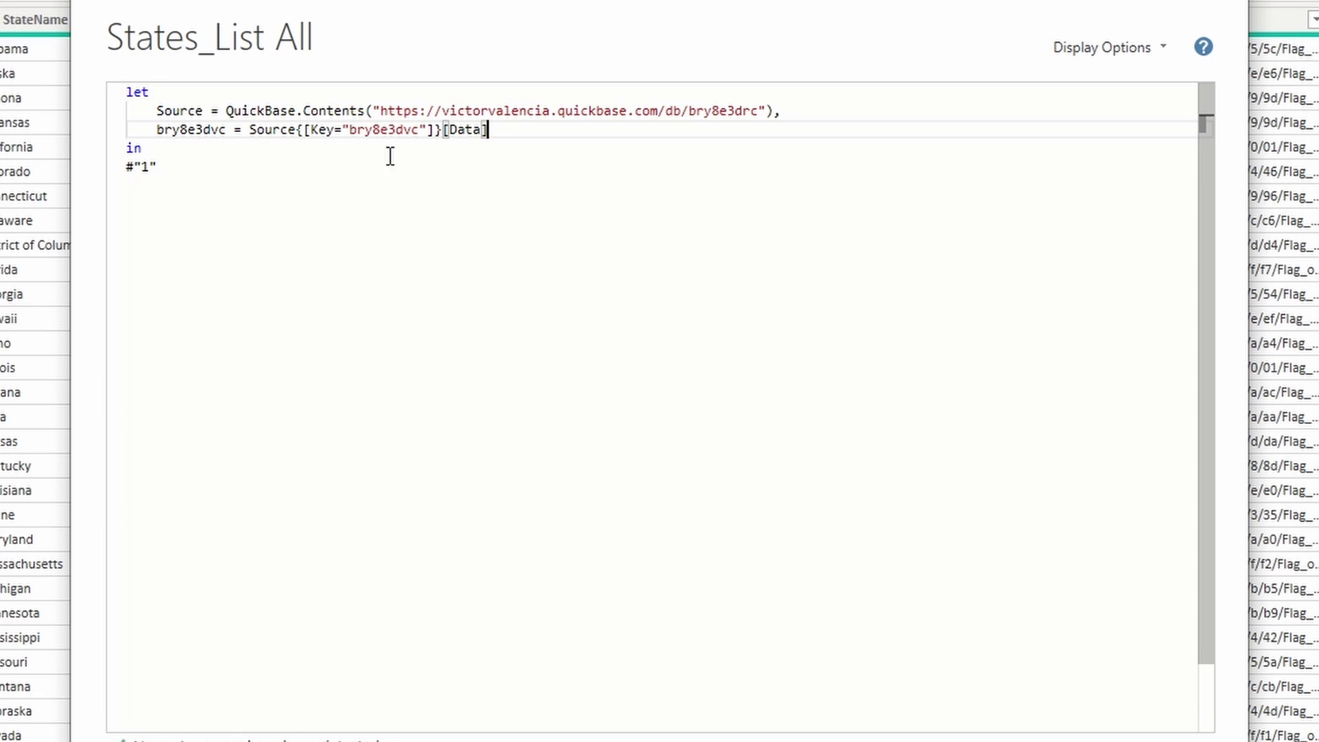
double_click(195, 129)
key("ctrl+c")
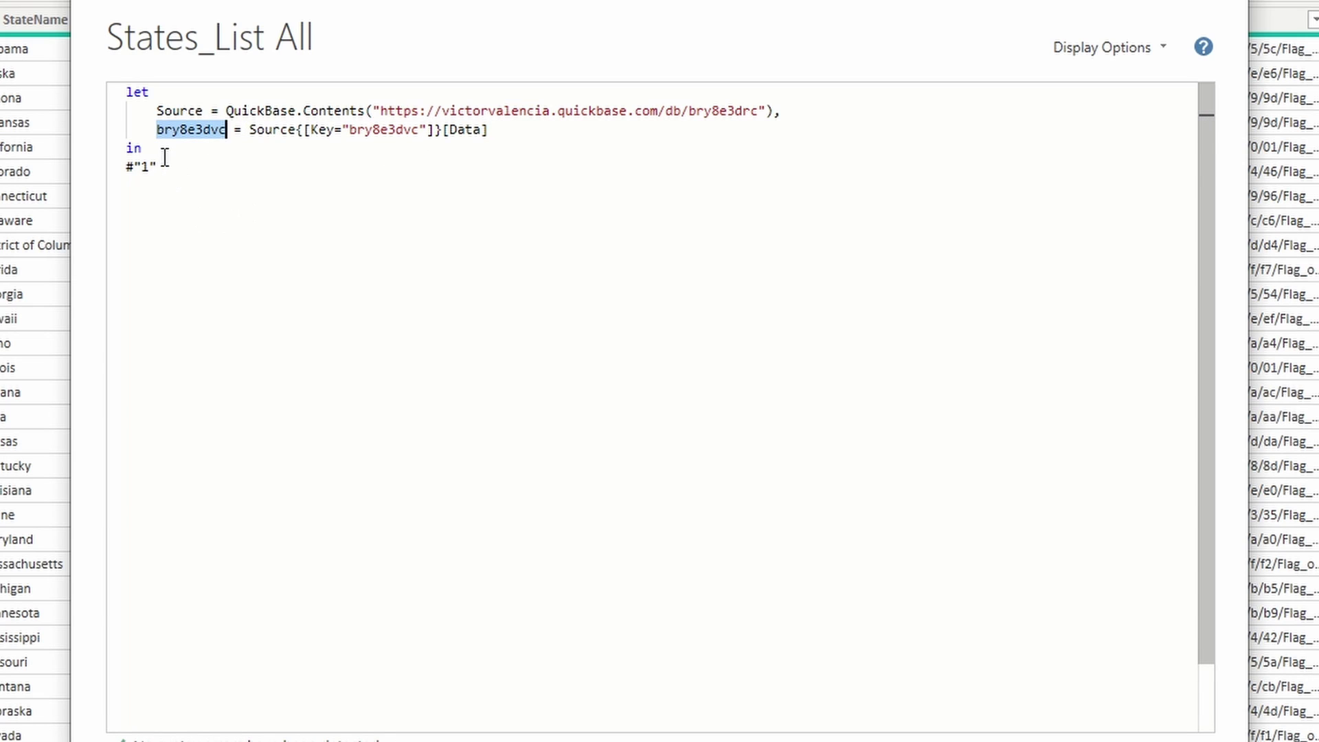
left_click_drag(162, 166, 129, 167)
key("ctrl+v")
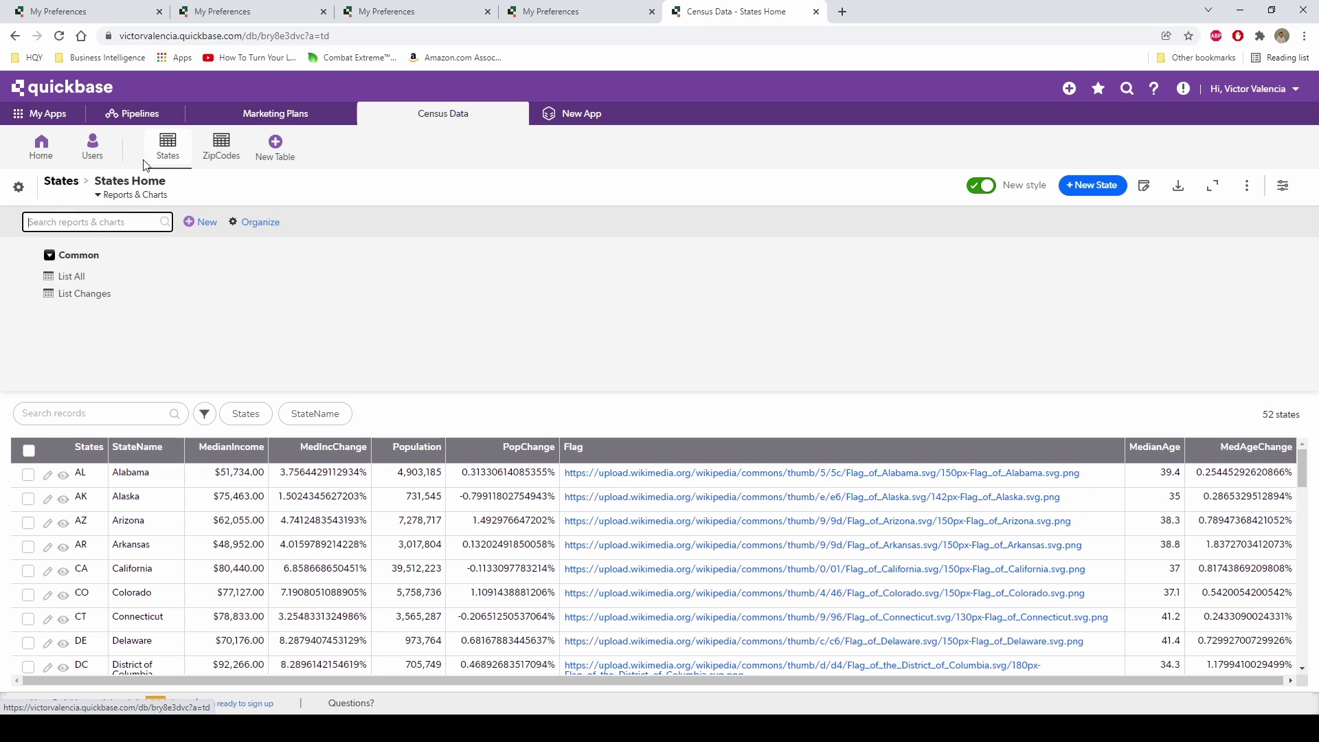
Reload the Quickbase States page with its reports, then return to Power Query Editor.
left_click(169, 150)
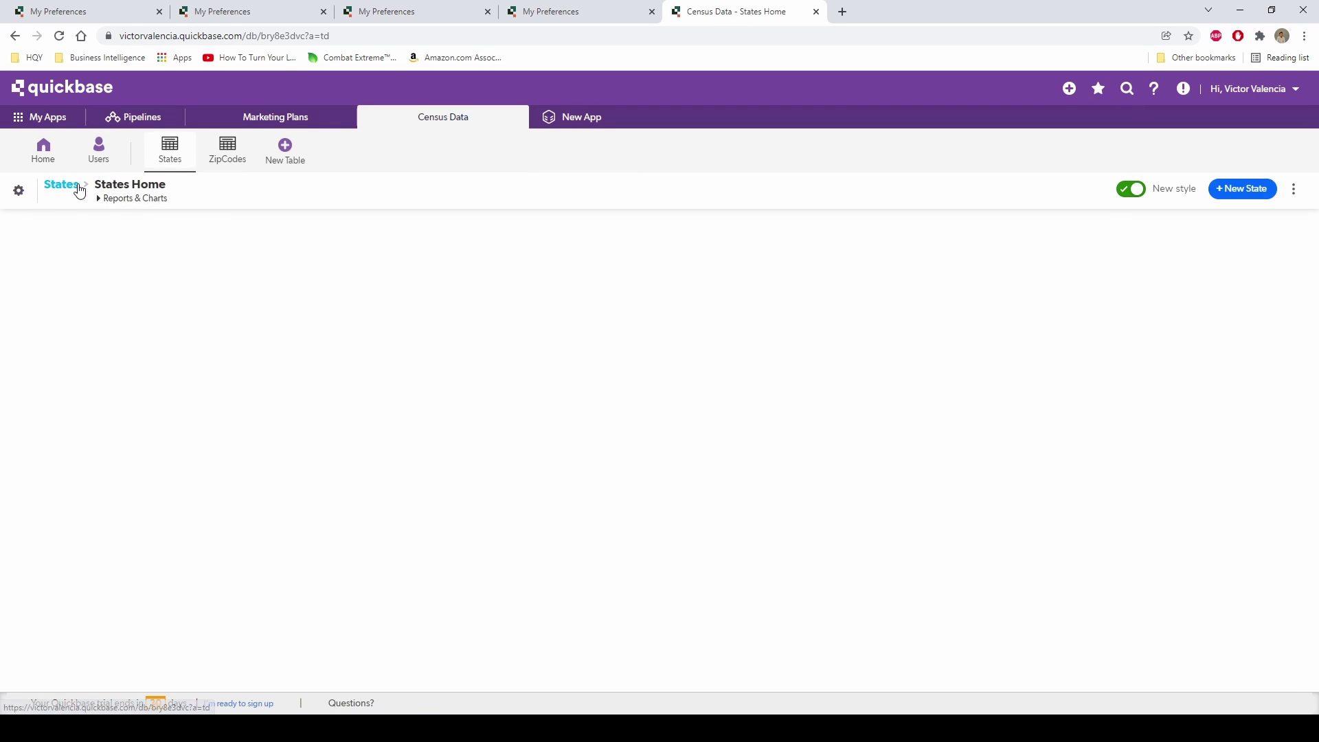
left_click(98, 199)
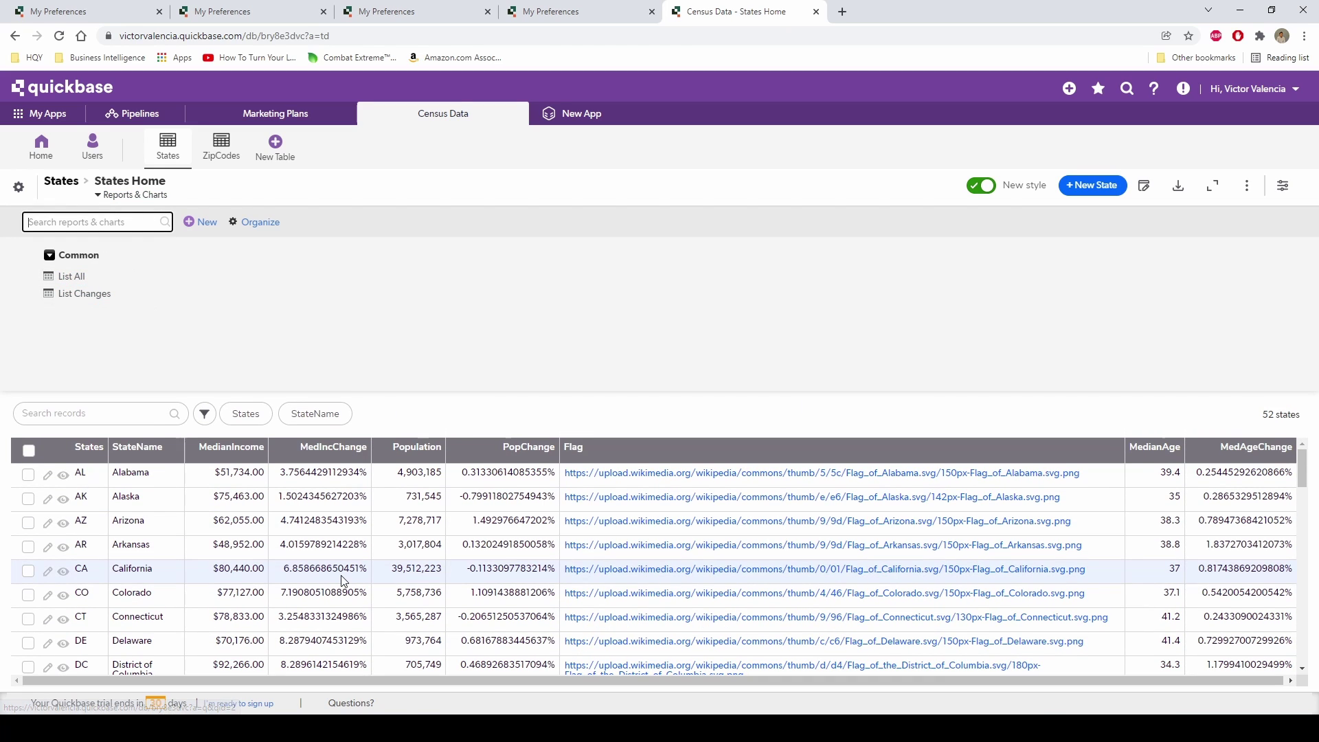
mouse_move(420, 729)
left_click(494, 626)
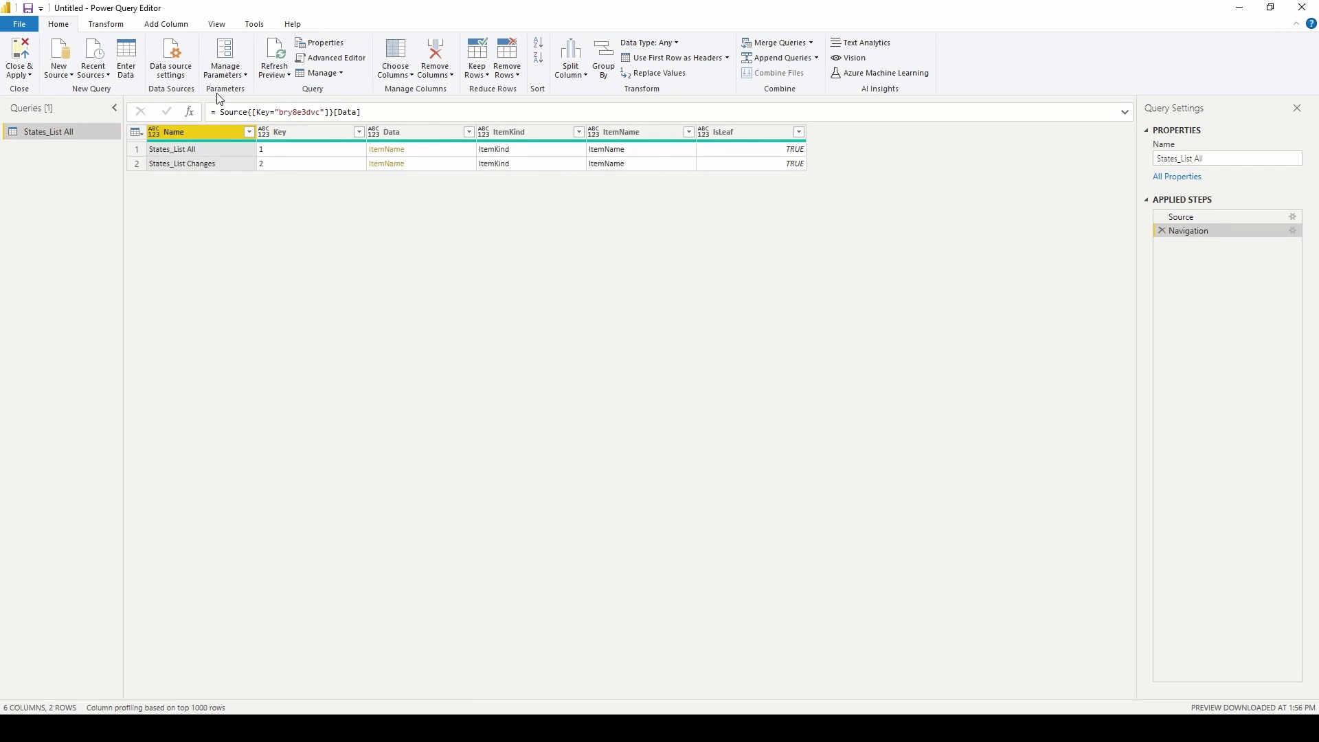
Reopen the query's M code and inspect its app URL and States table key.
left_click(328, 58)
left_click_drag(480, 230, 329, 169)
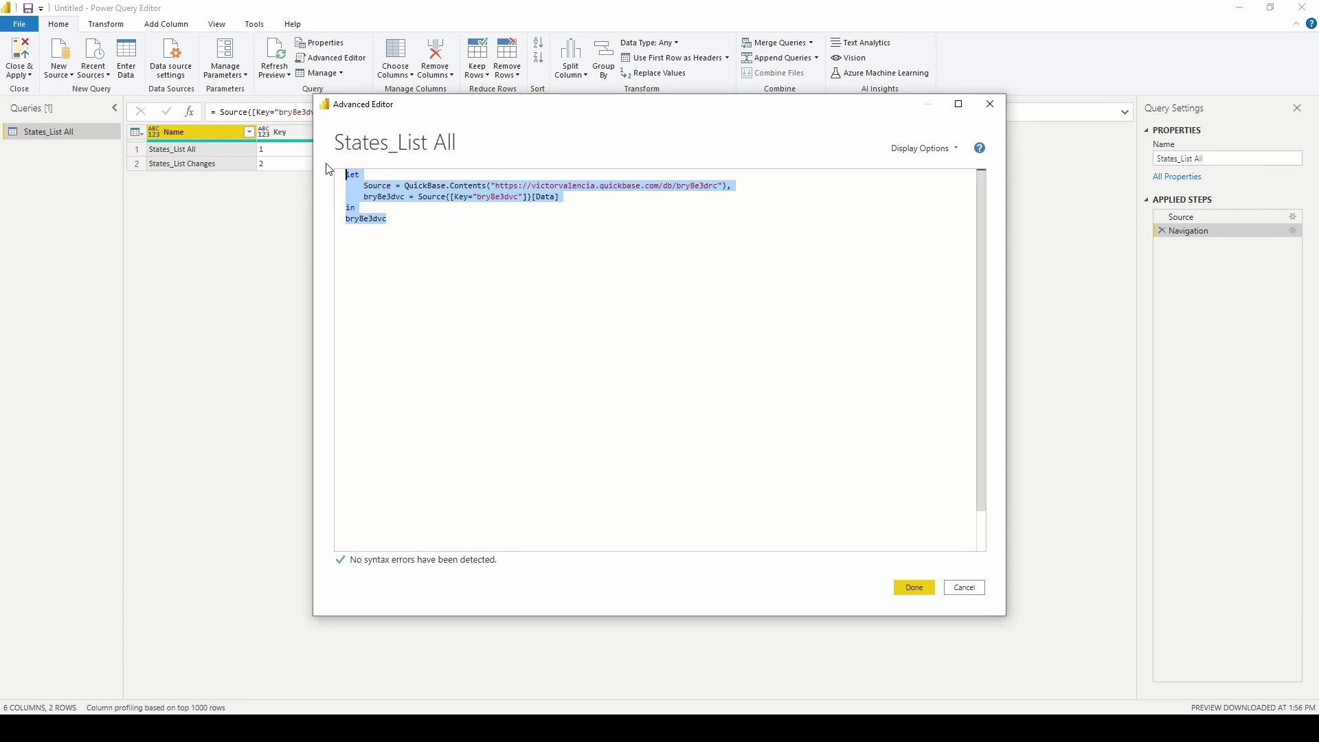
left_click(644, 238)
left_click_drag(496, 185, 716, 191)
left_click(687, 239)
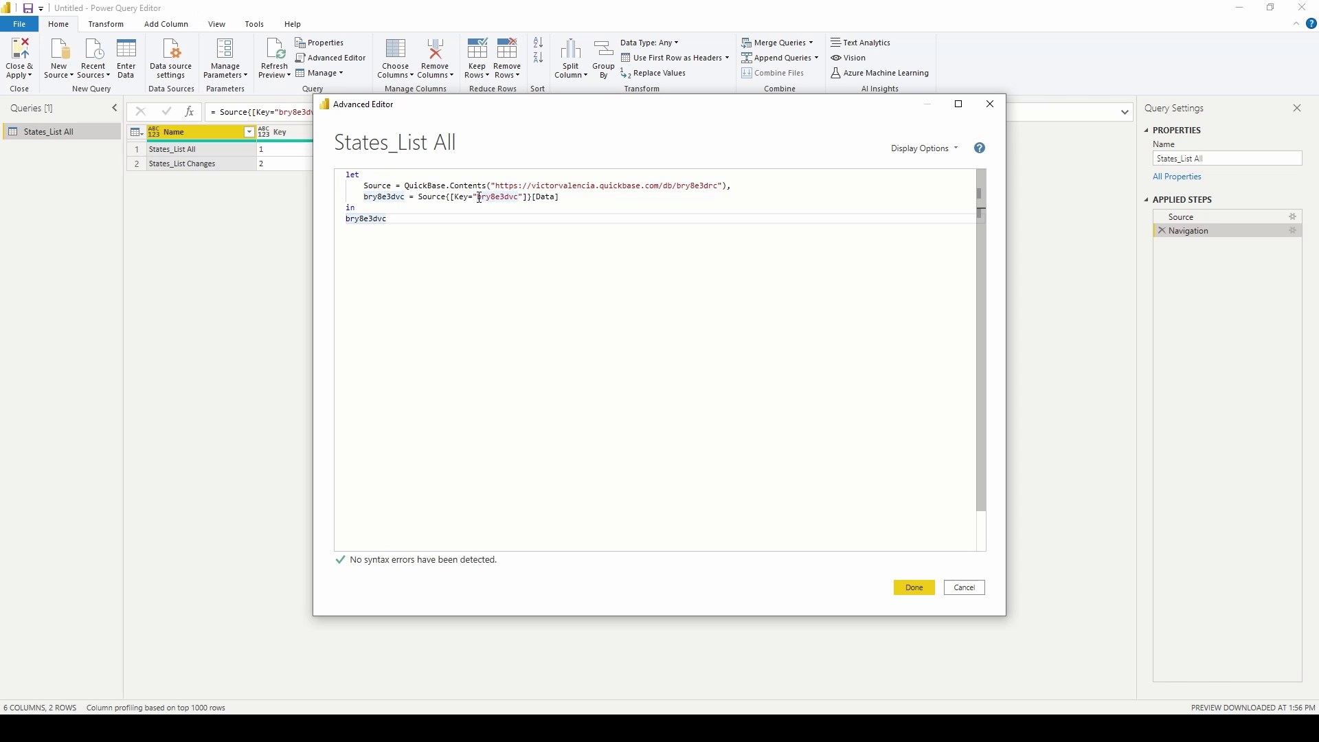
left_click_drag(479, 198, 516, 201)
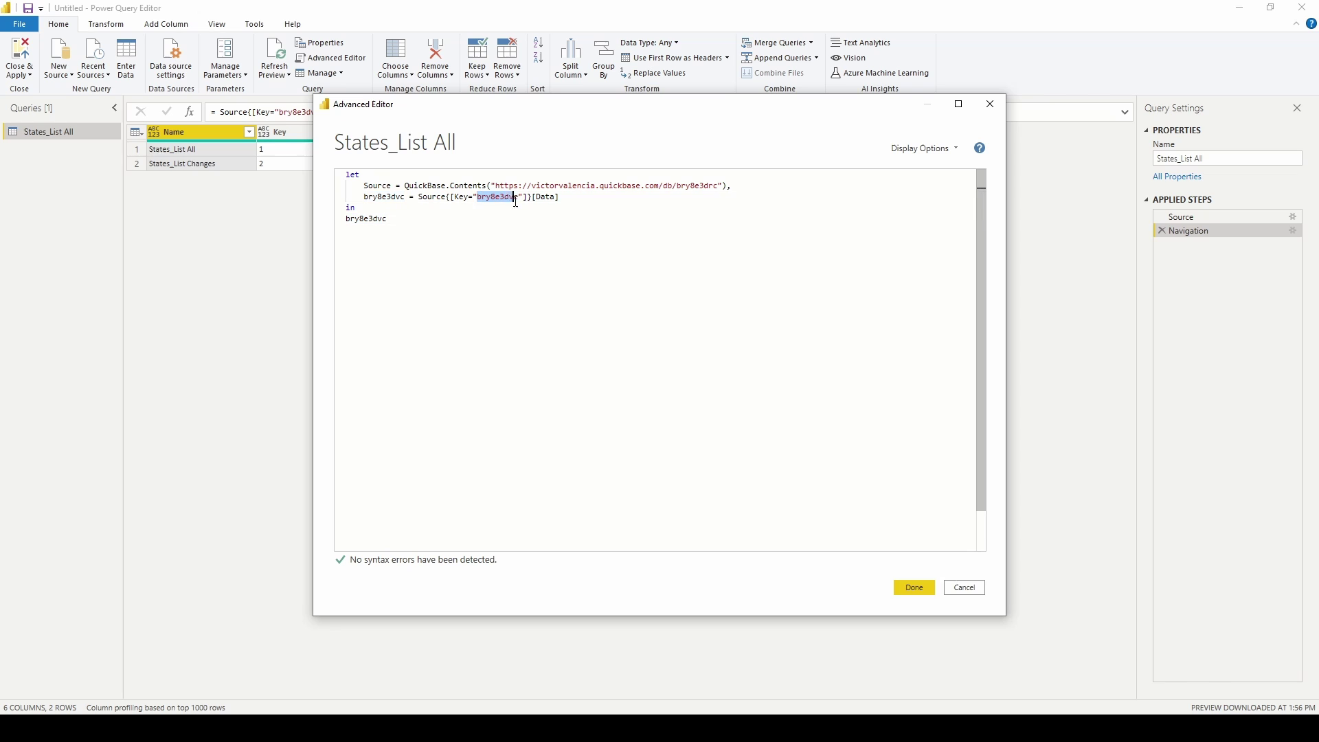
left_click(530, 288)
Select the States table key bry8e3dvc and bring the Quickbase States page forward.
double_click(496, 196)
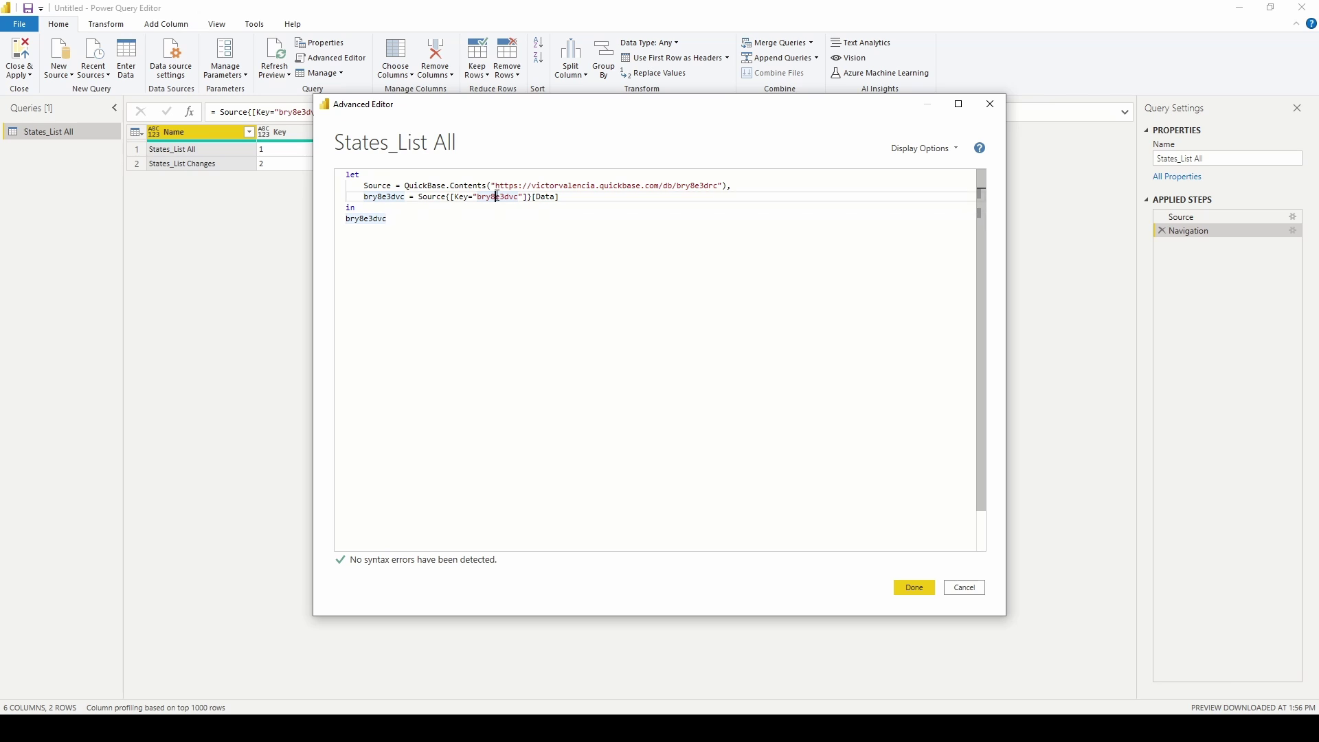
mouse_move(358, 729)
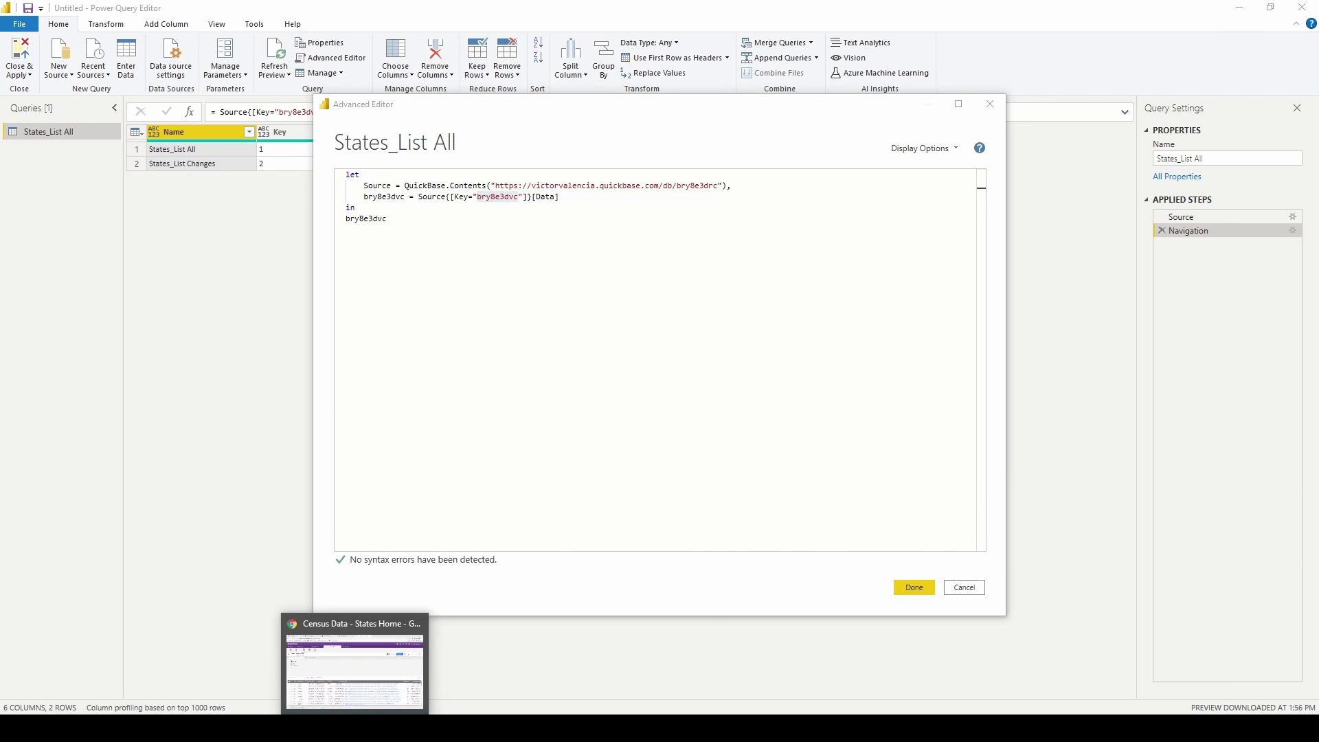
left_click(357, 660)
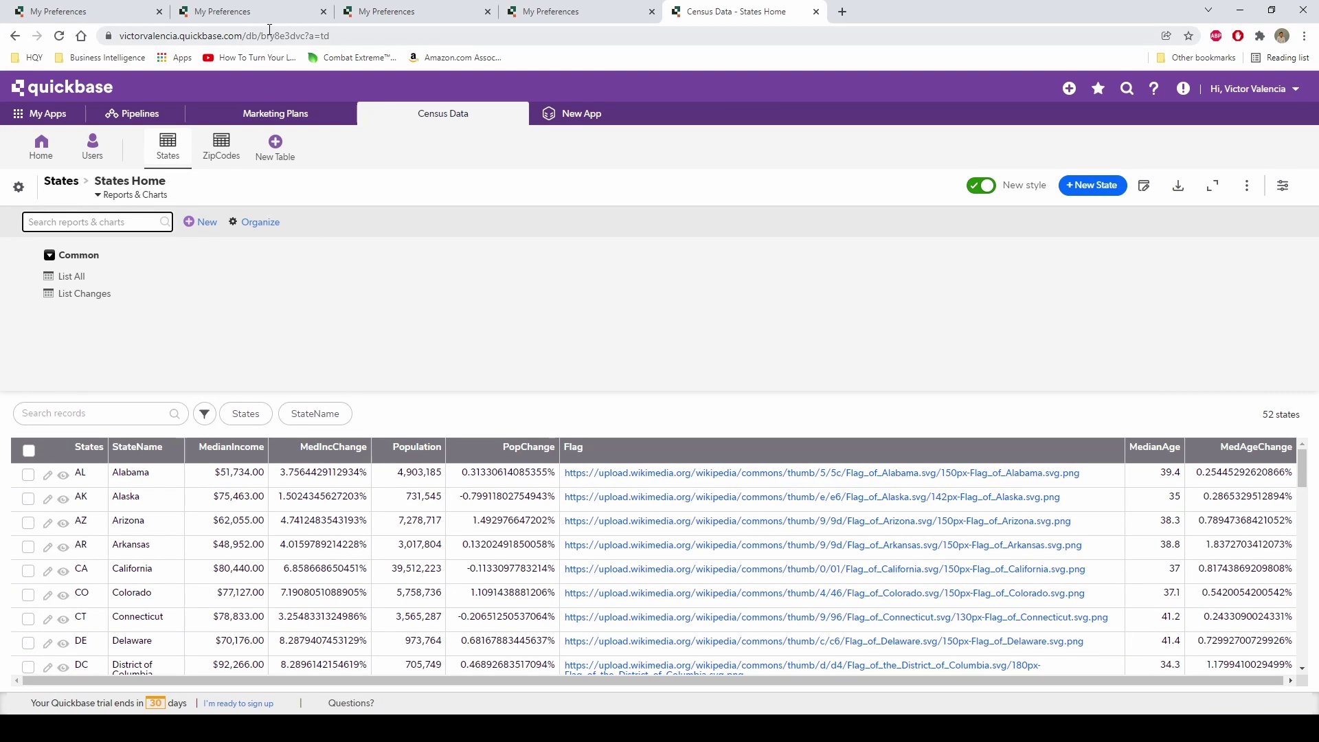
Check the States table id bry8e3dvc in the Quickbase address, then return to the Advanced Editor.
left_click_drag(261, 35, 307, 38)
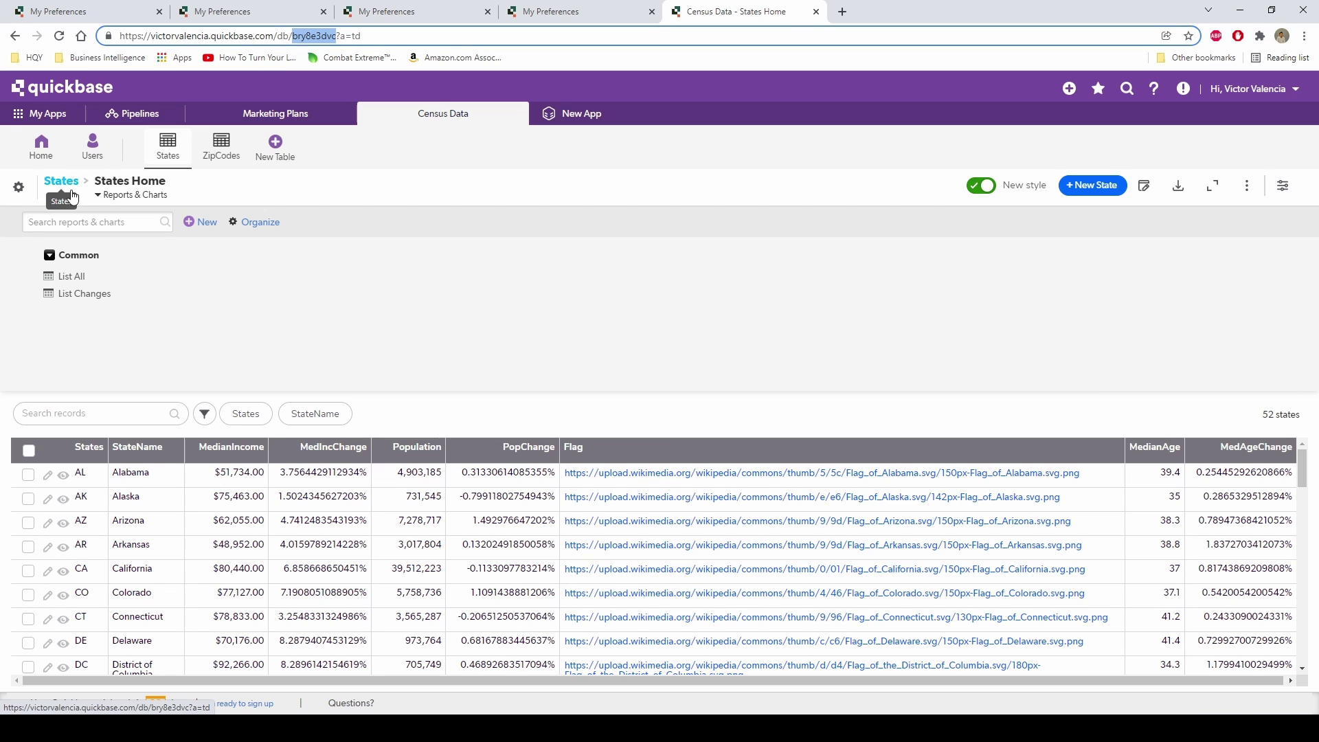
left_click(422, 728)
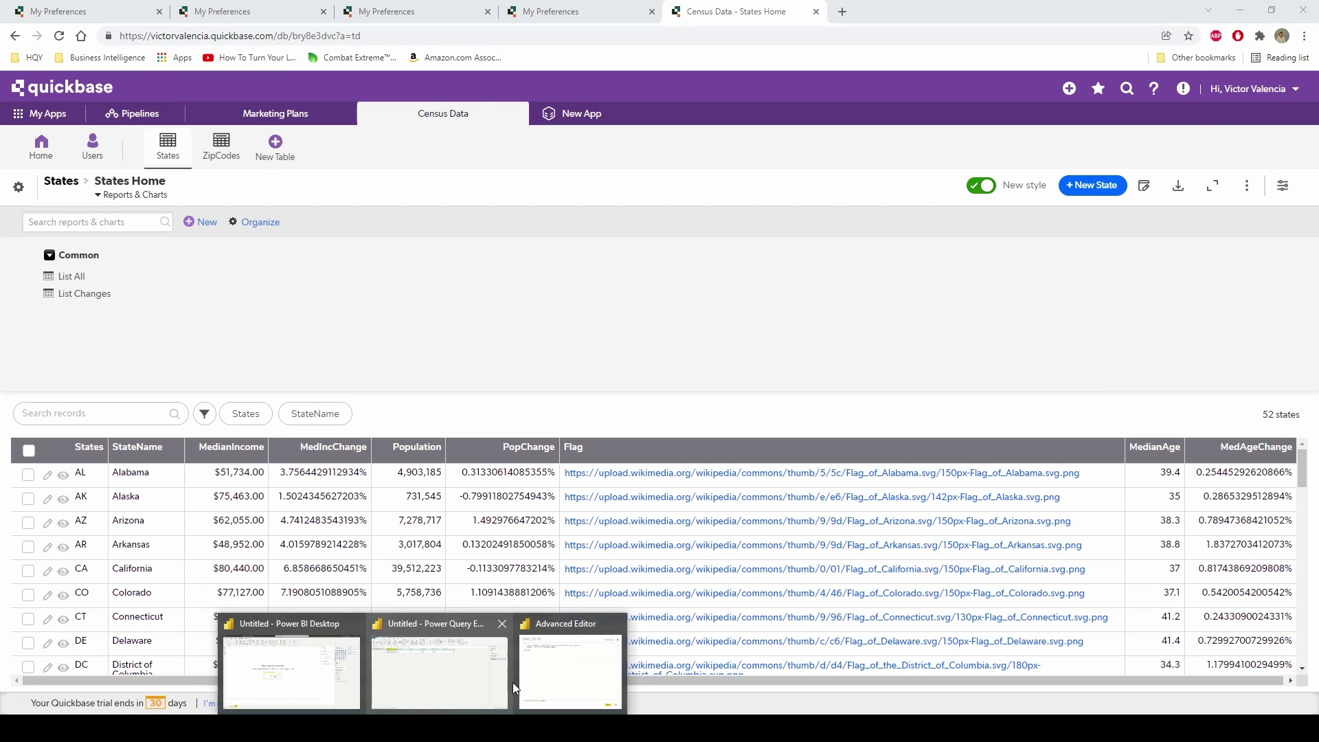
left_click(526, 684)
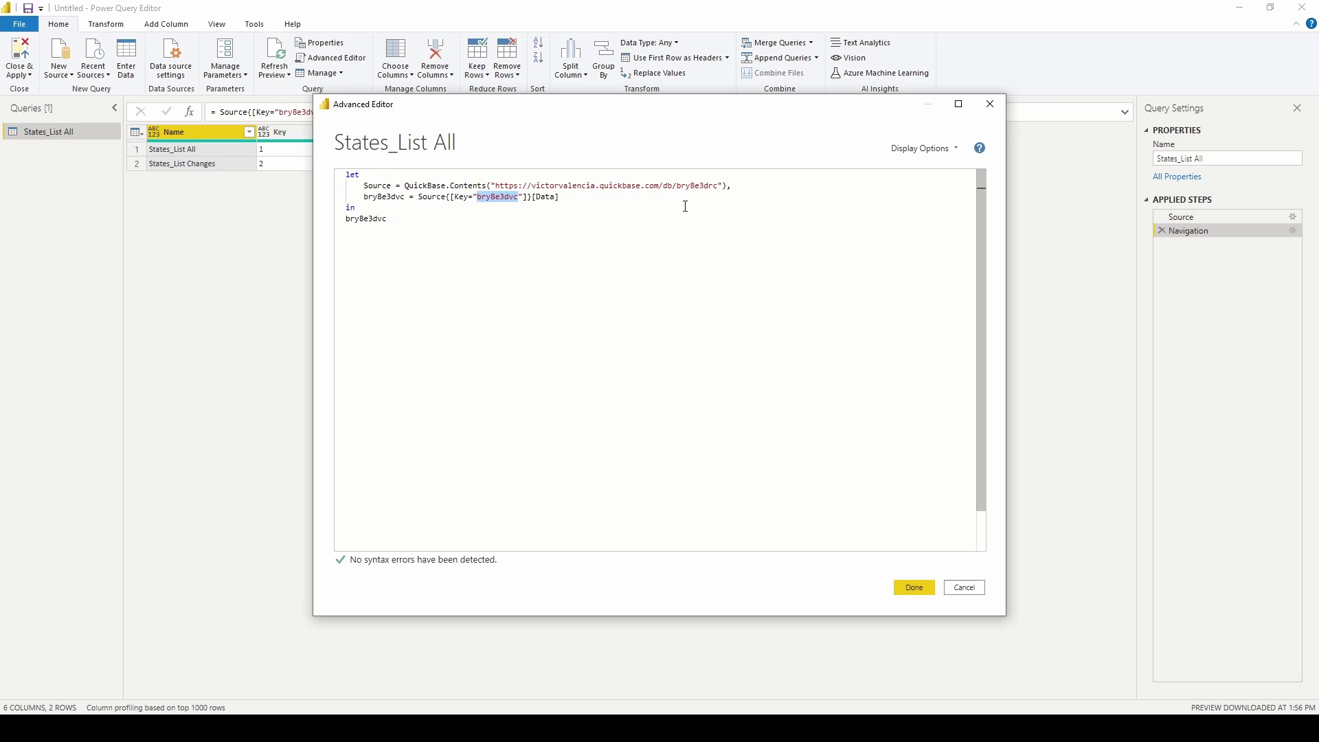
Compare the app id, source URL and States table key in the query code.
left_click_drag(677, 185, 707, 185)
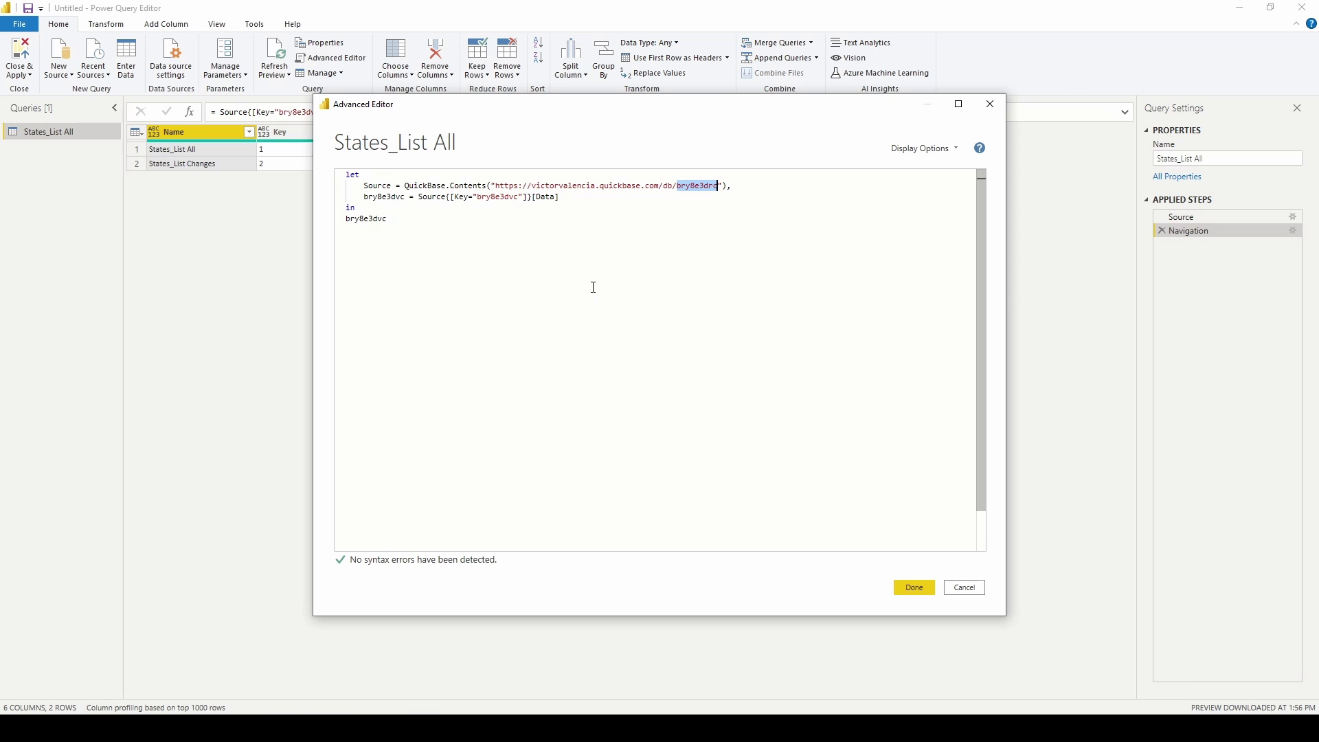
left_click_drag(494, 185, 718, 186)
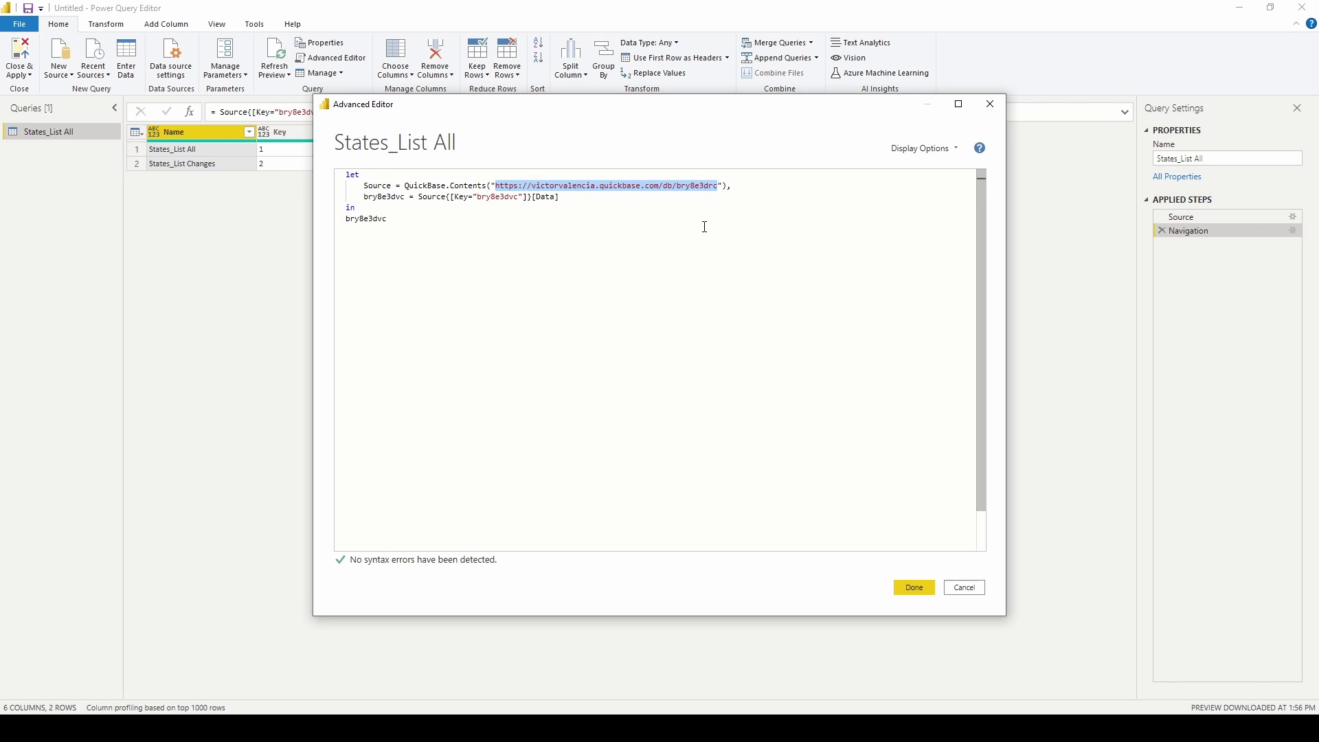
left_click_drag(479, 198, 520, 198)
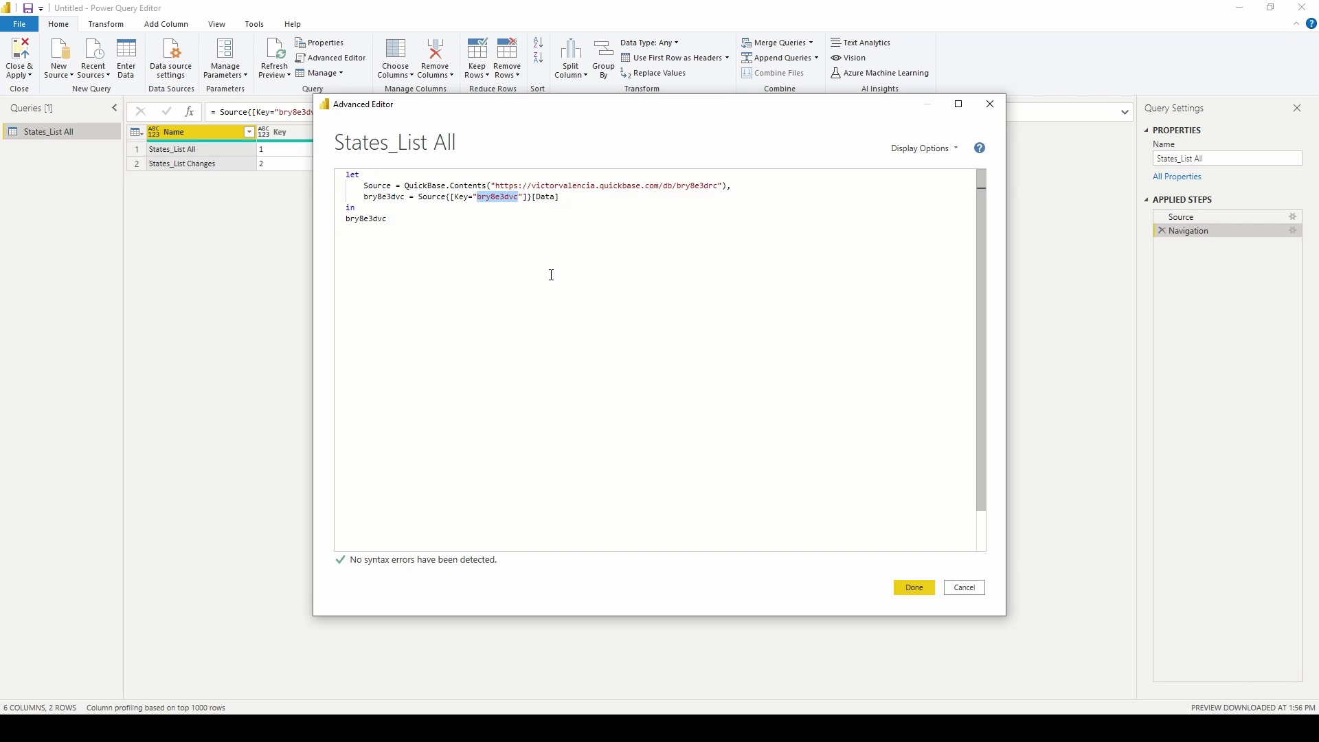
Delete the navigation line so the query returns Source, then switch to Quickbase.
left_click(392, 218)
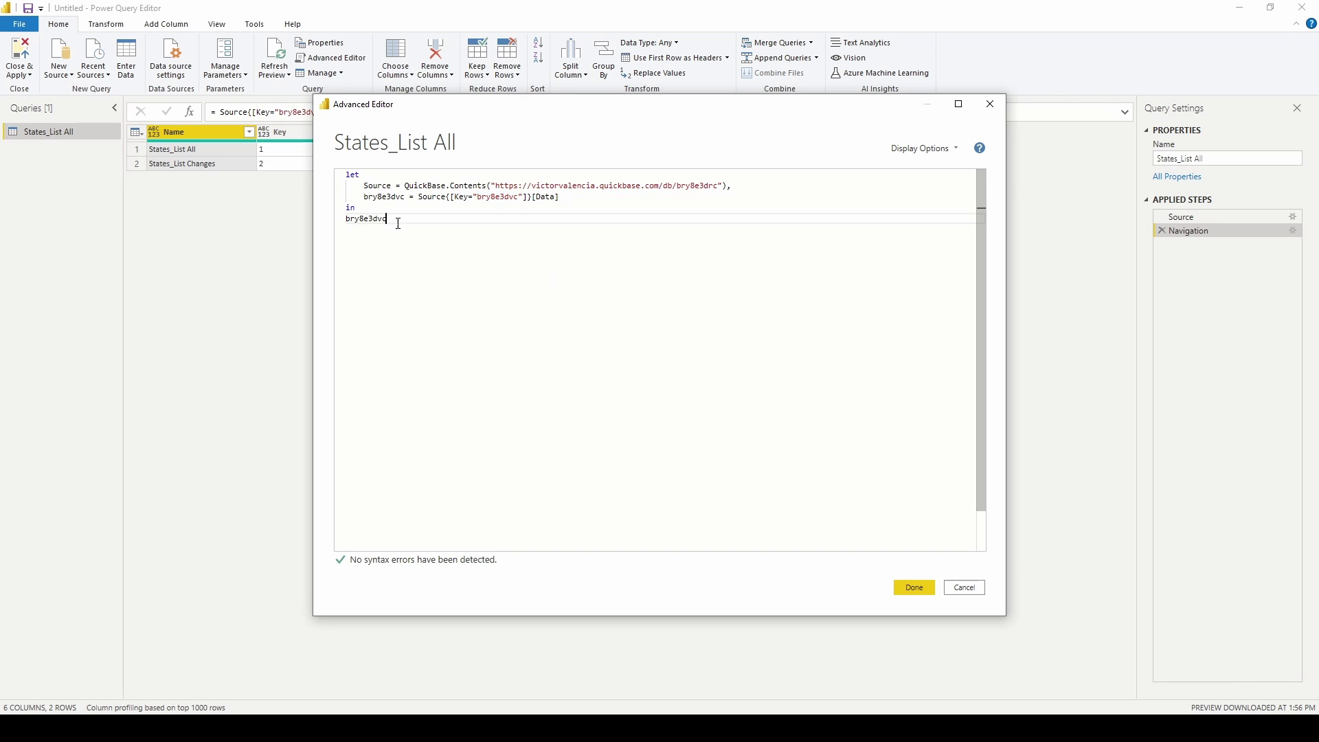
left_click_drag(561, 197, 341, 206)
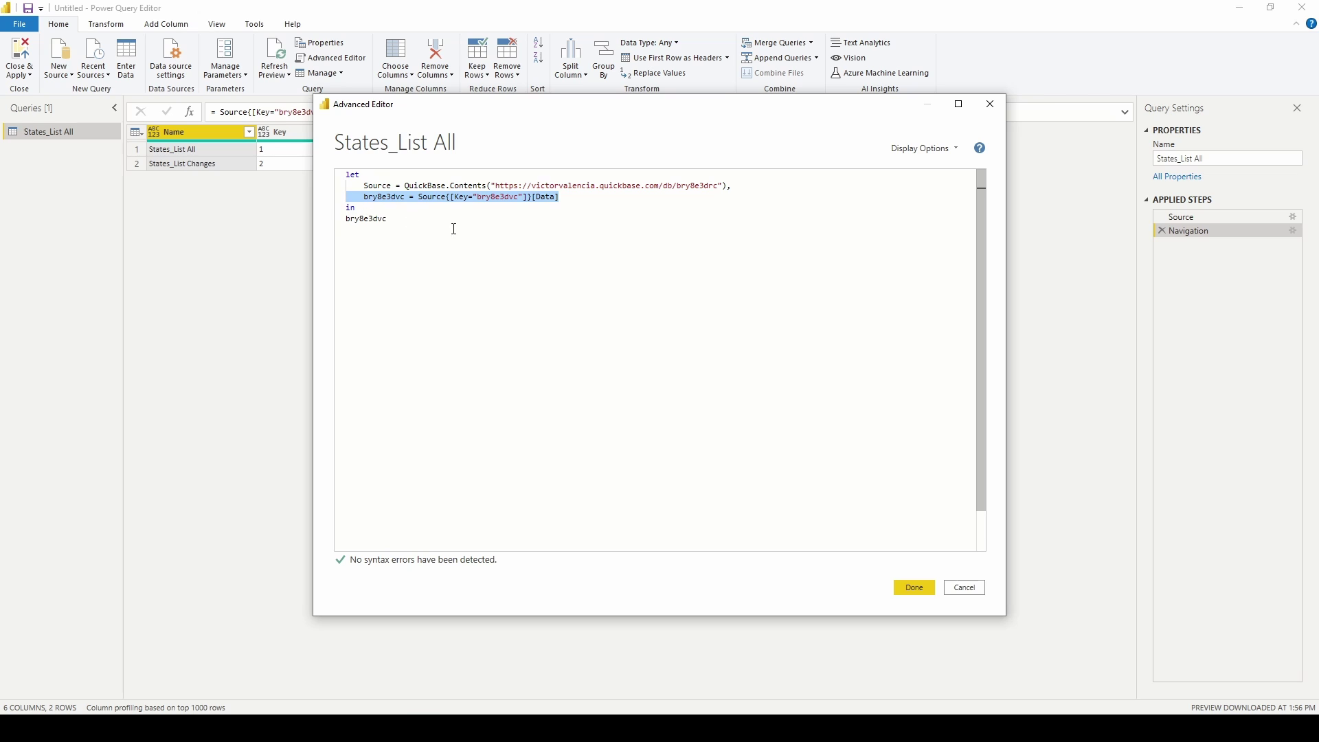
key("BackSpace")
key("BackSpace")
key("BackSpace")
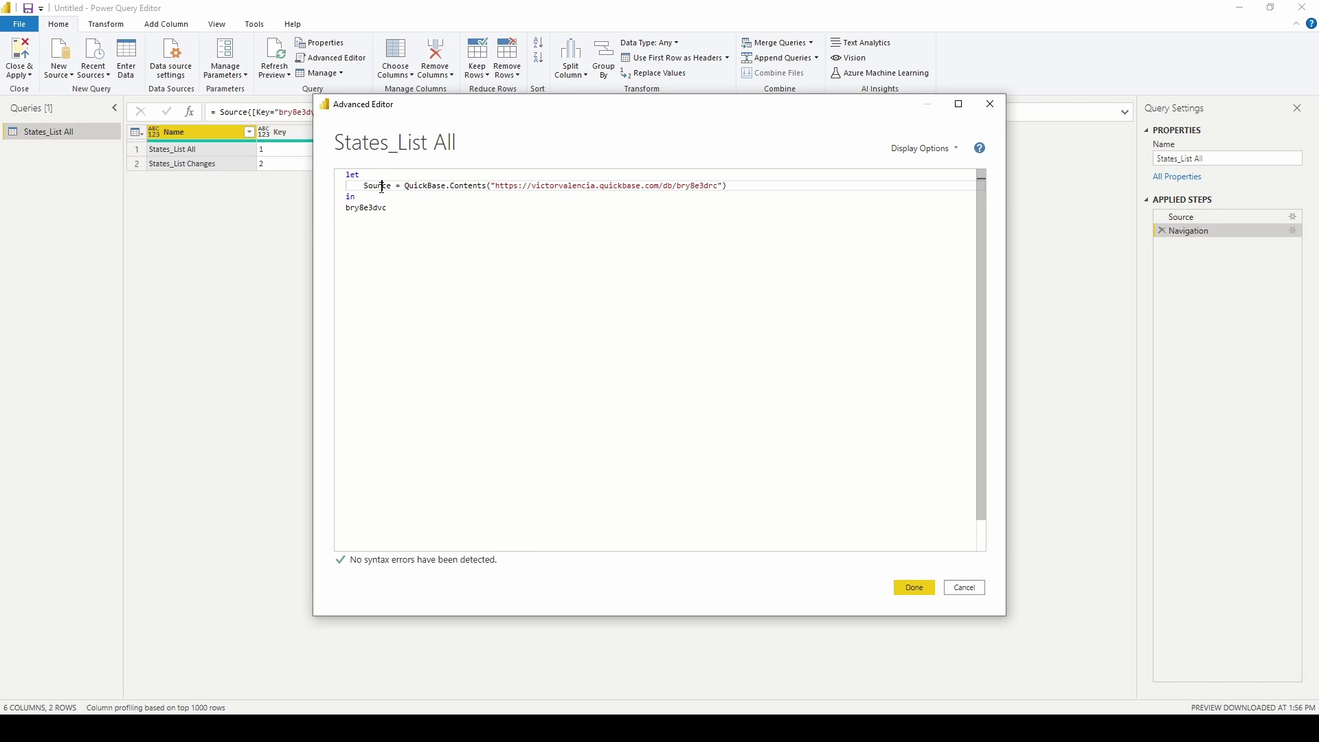
double_click(377, 186)
key("ctrl+c")
double_click(374, 209)
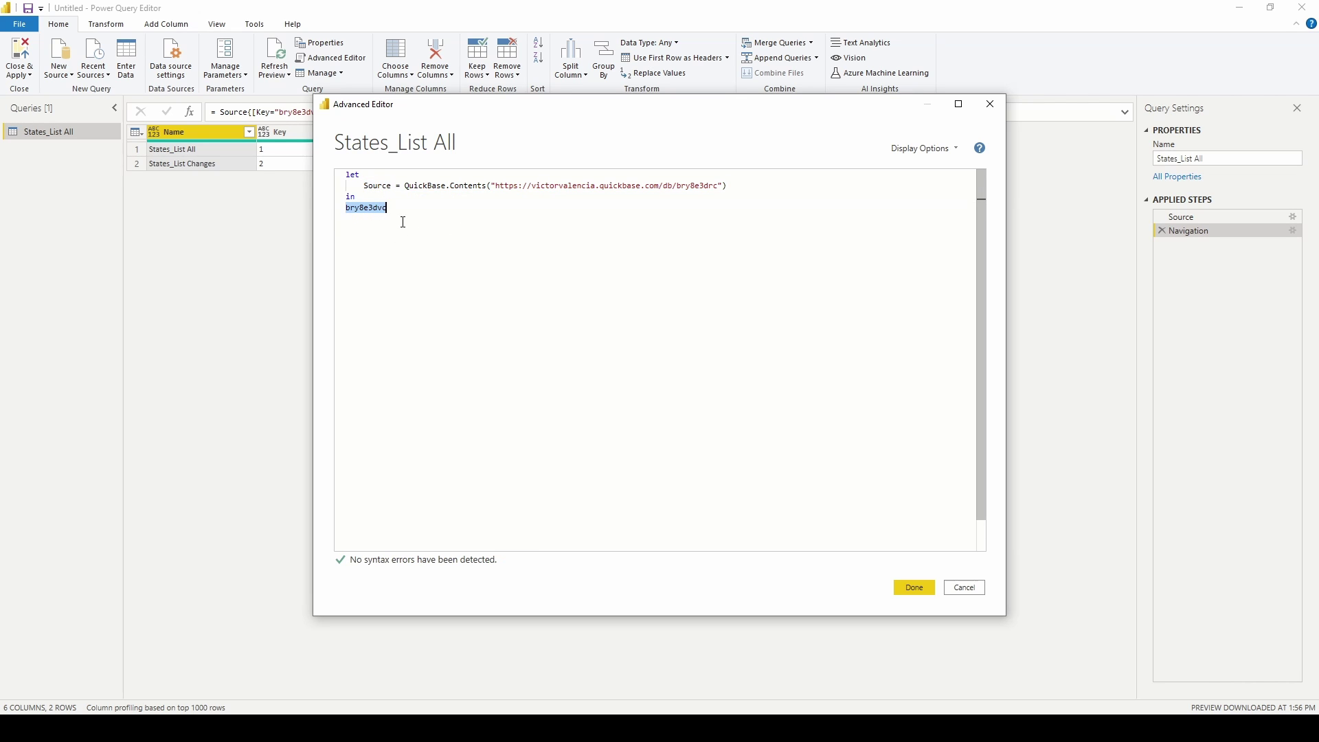
key("ctrl+v")
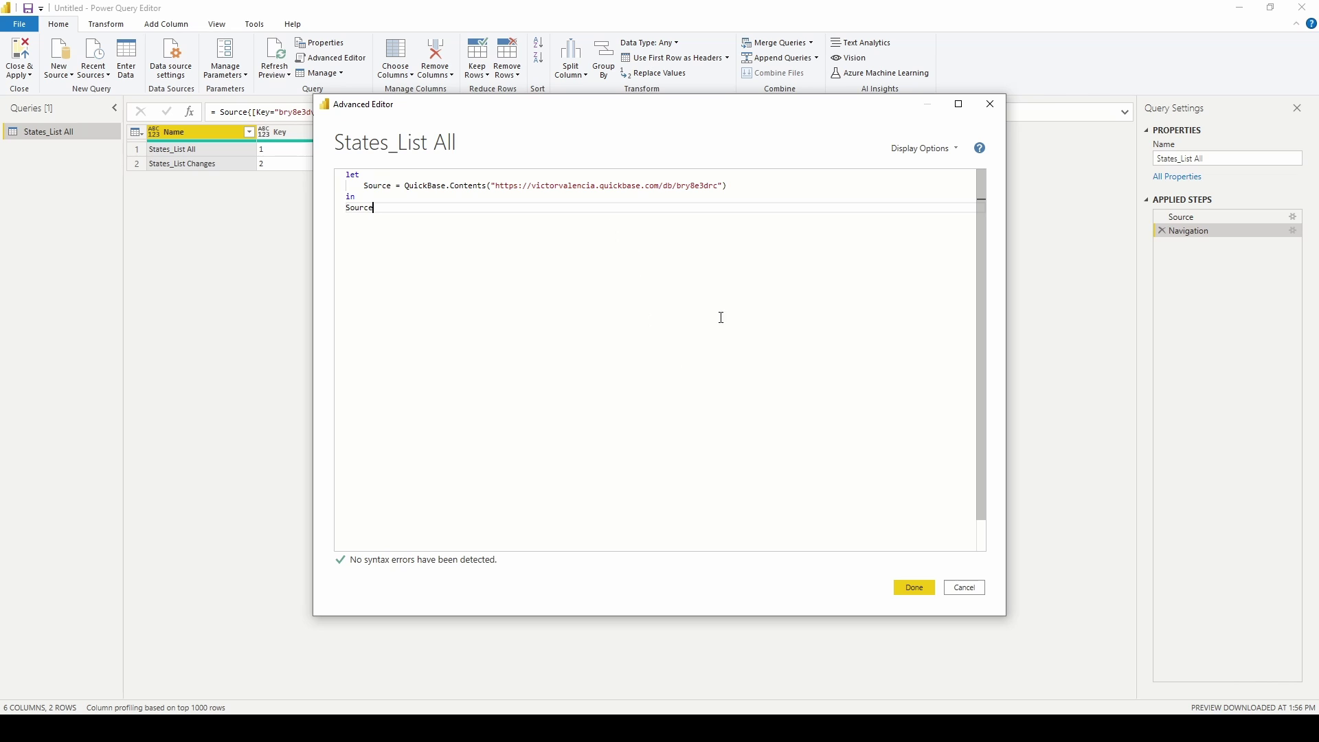
double_click(693, 186)
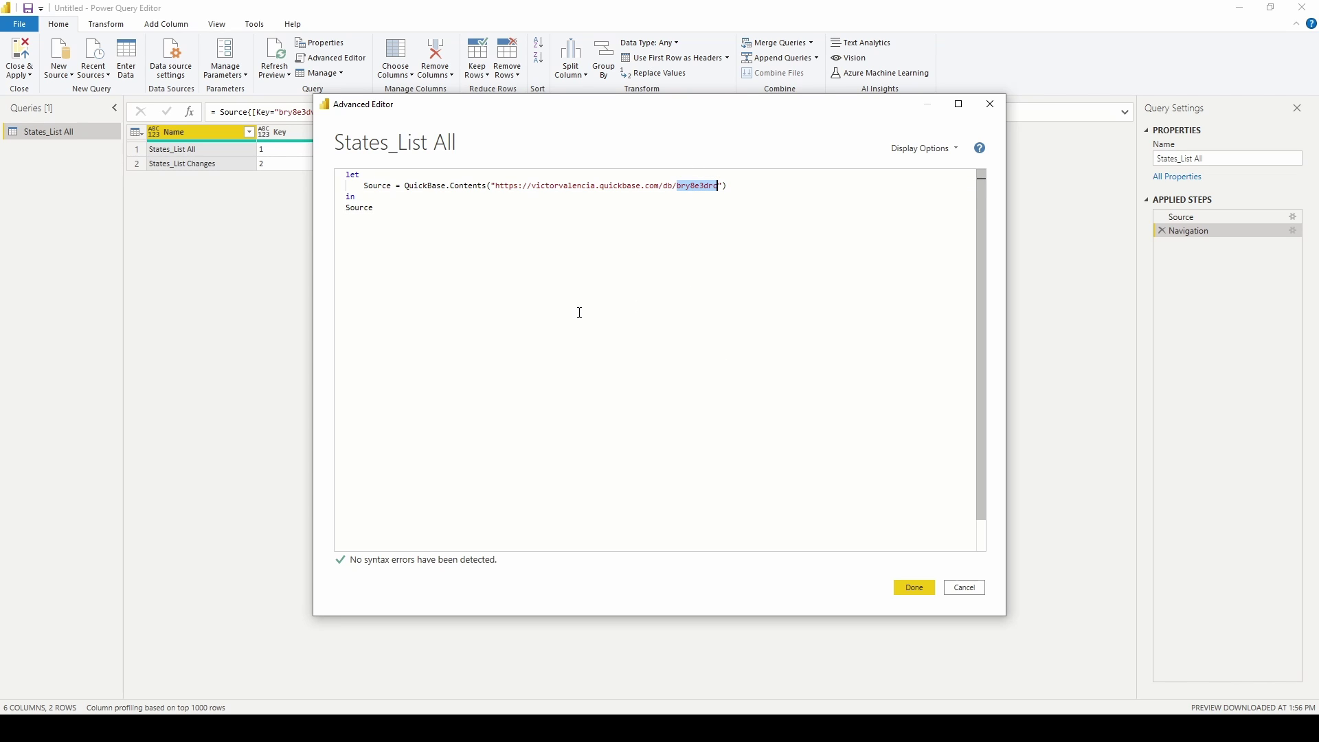
key("alt+Tab")
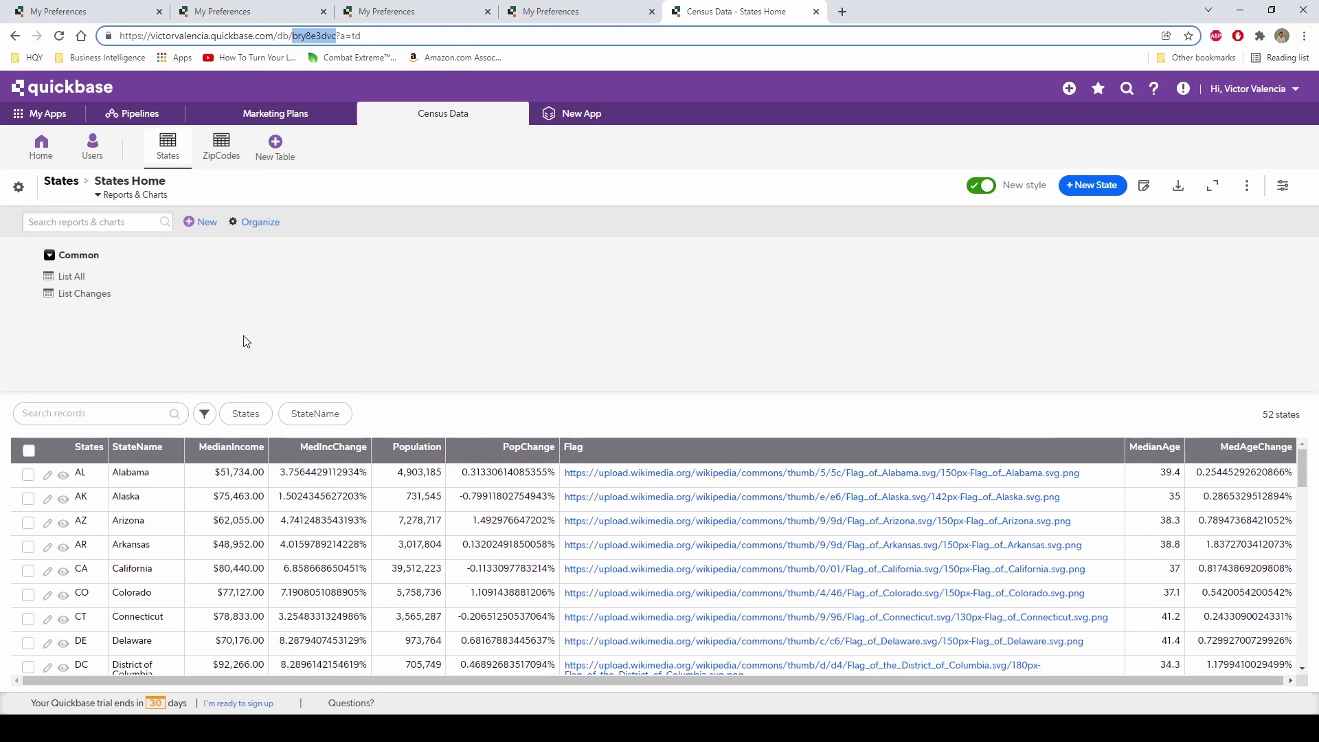
Confirm app id bry8e3drc on the Census Data home page, then select the Source code line.
left_click(65, 155)
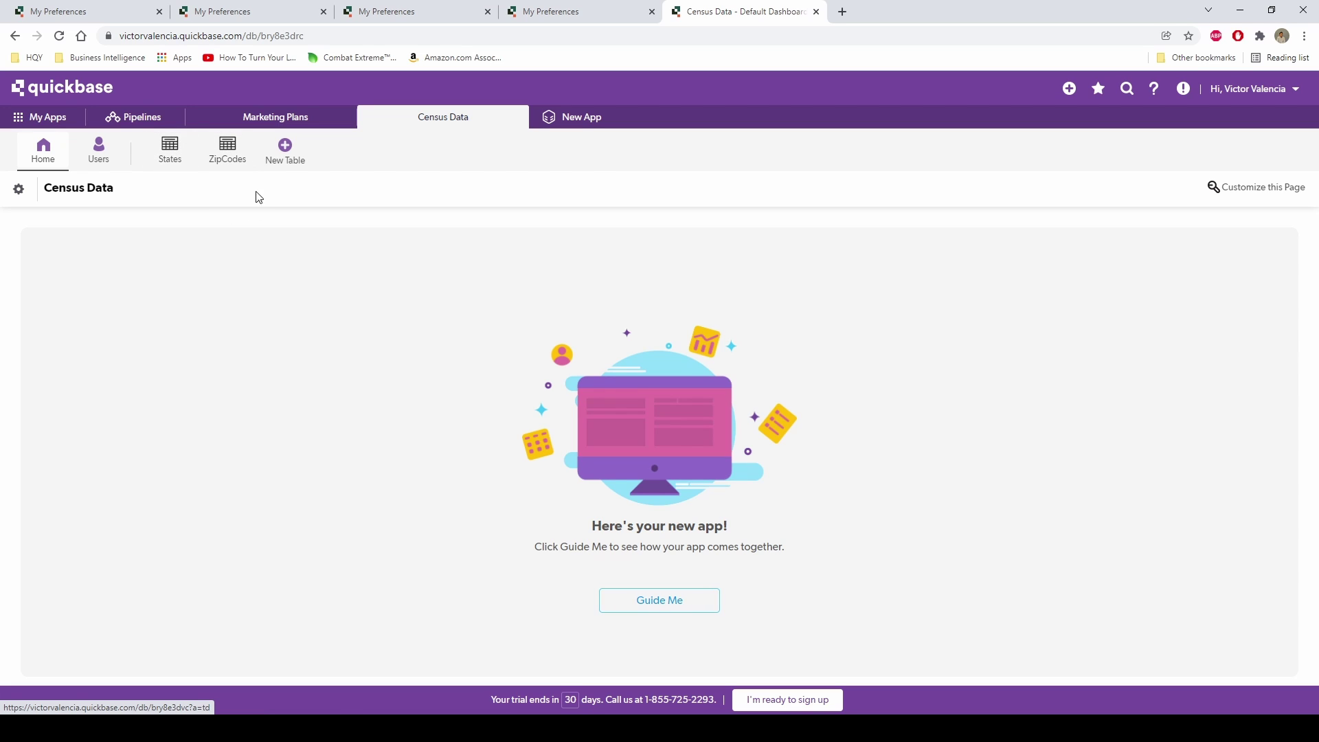
mouse_move(422, 729)
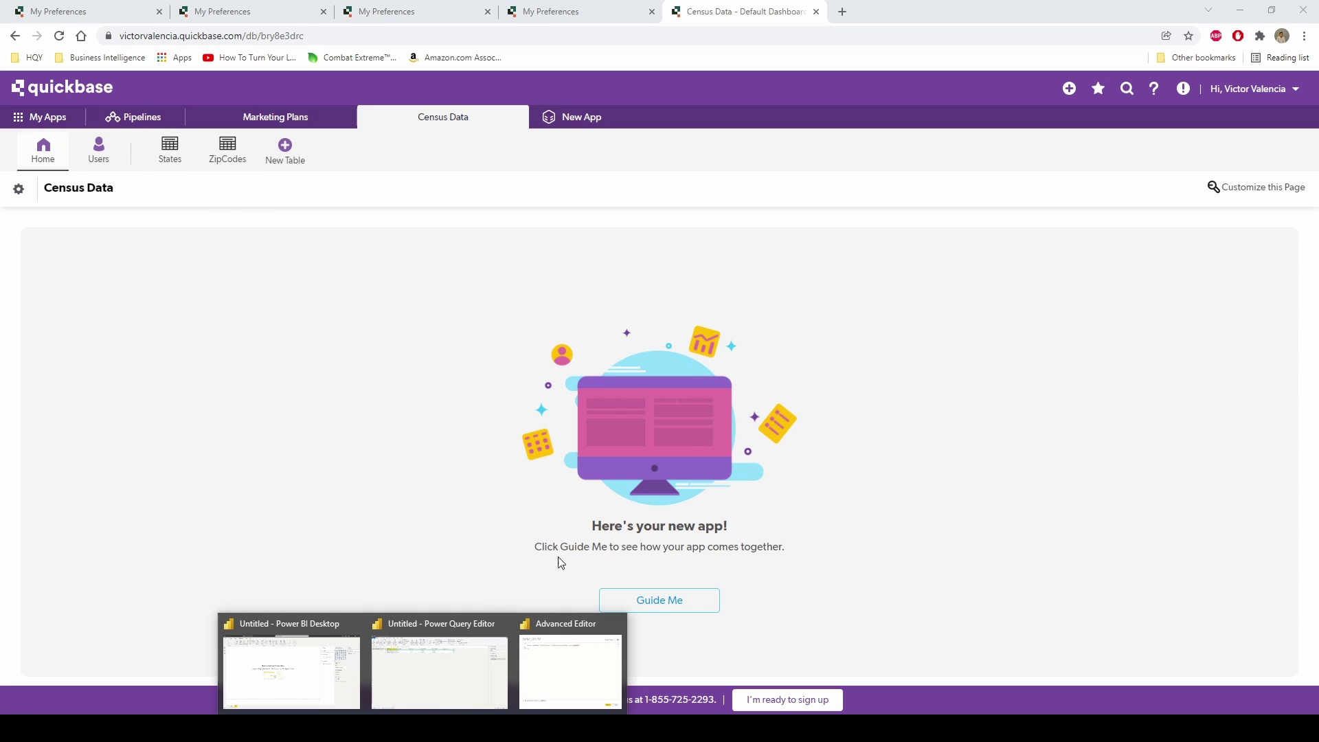
left_click(564, 669)
left_click_drag(745, 187, 364, 185)
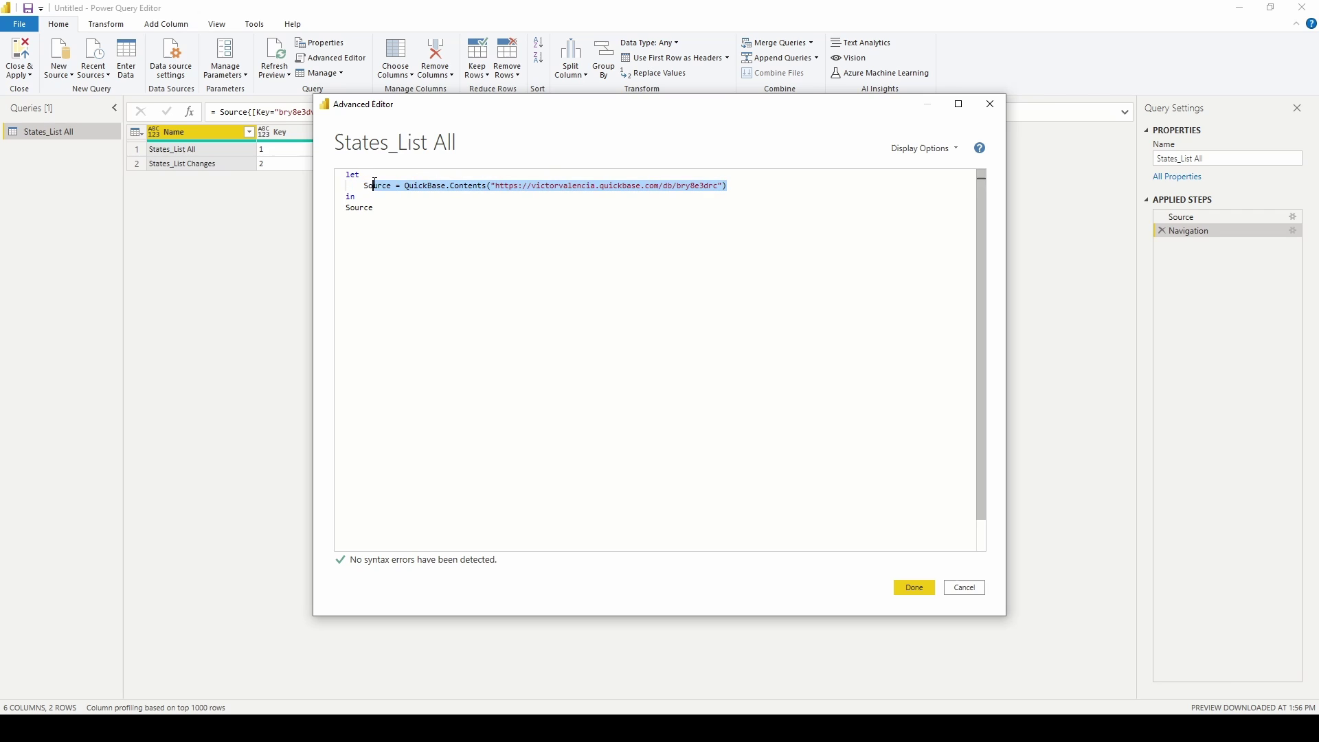
Apply the code and drill from the app source into the ZipCodes List All table.
left_click(914, 588)
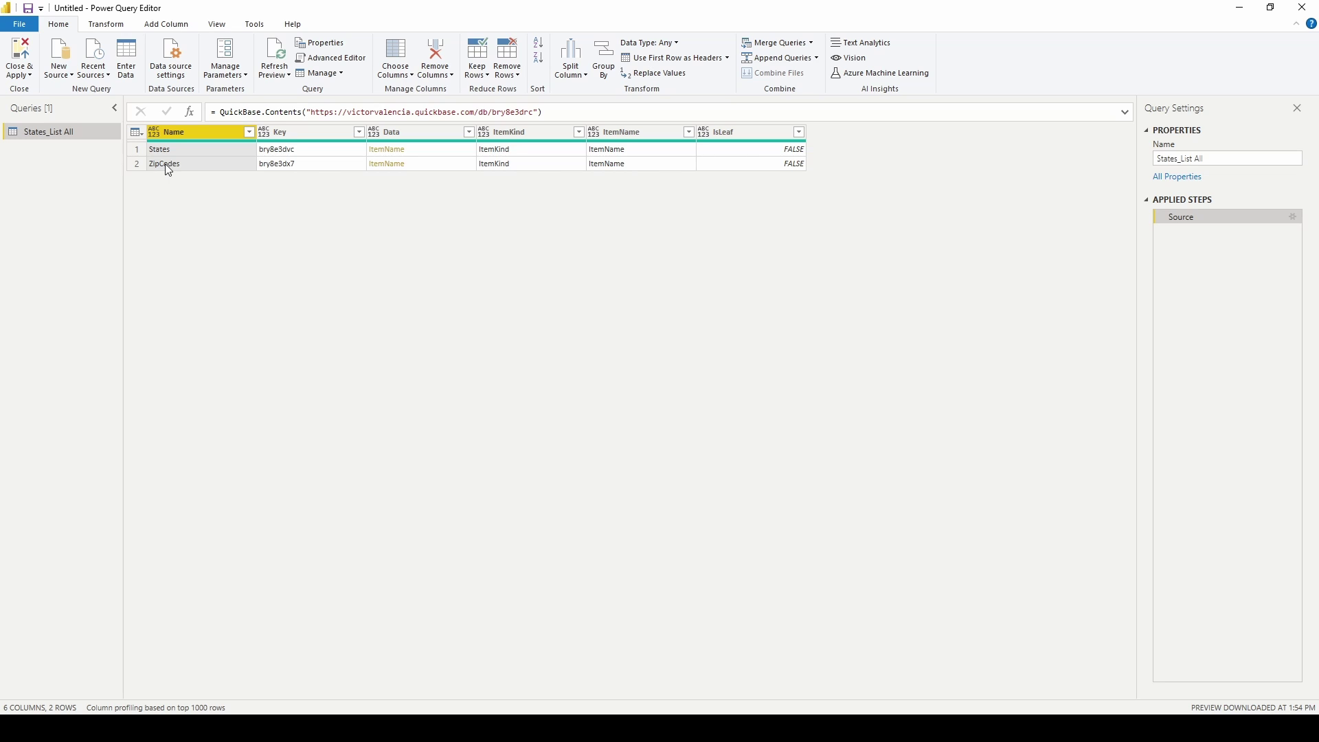
left_click(388, 166)
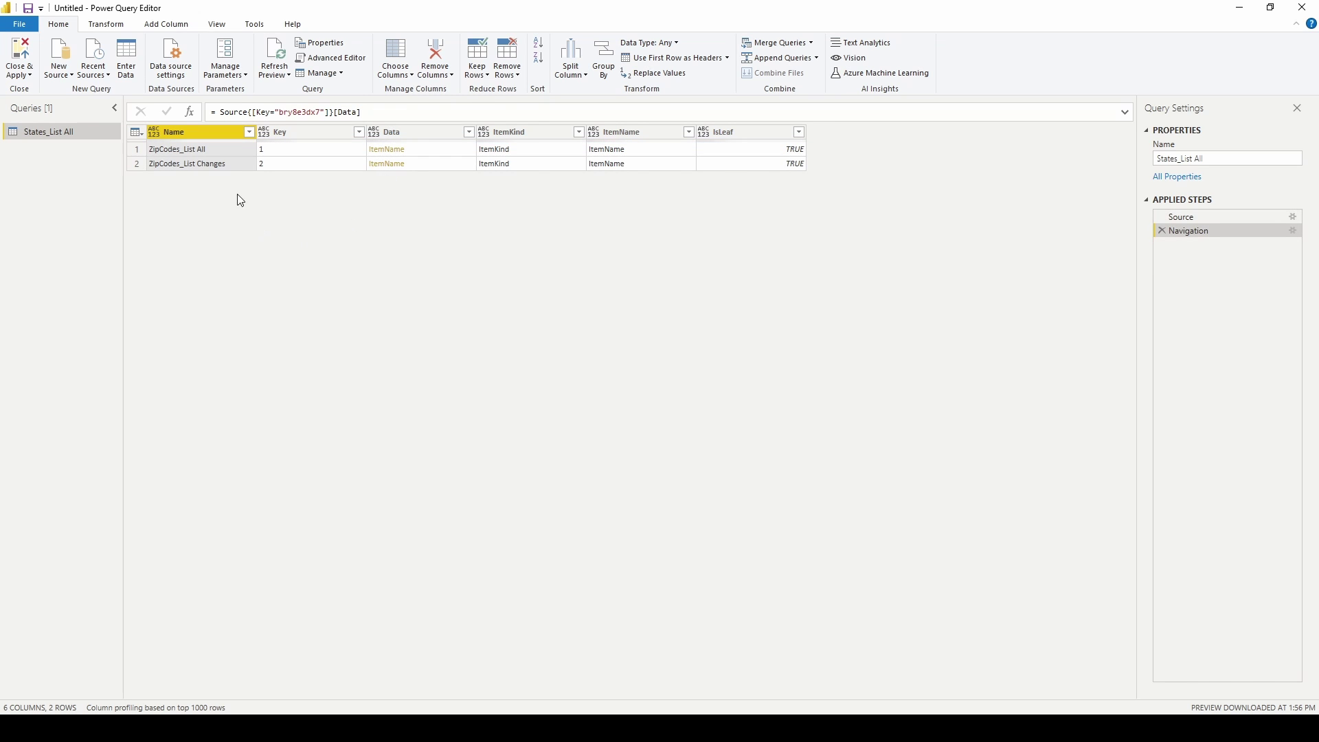
left_click(385, 152)
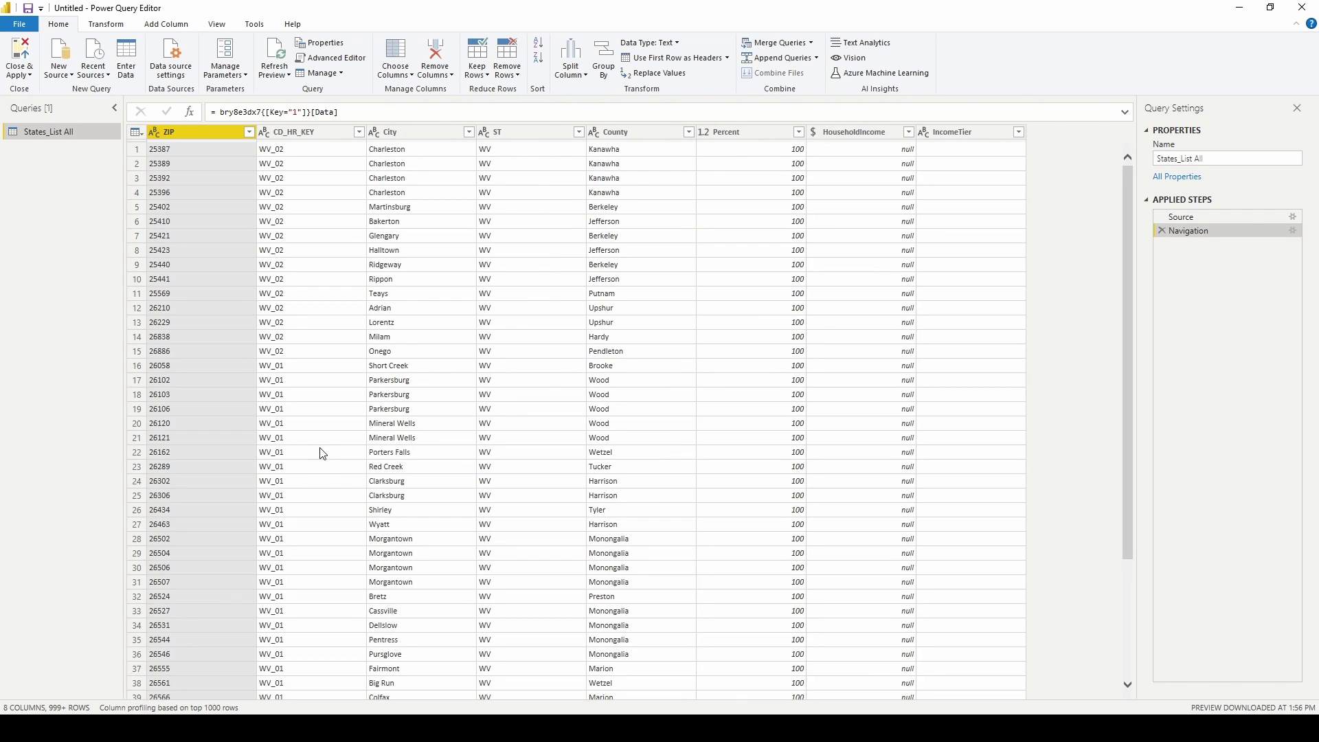
Open Quickbase's ZipCodes List All report (40,570 zipcodes) for comparison, then return to Power Query.
mouse_move(354, 728)
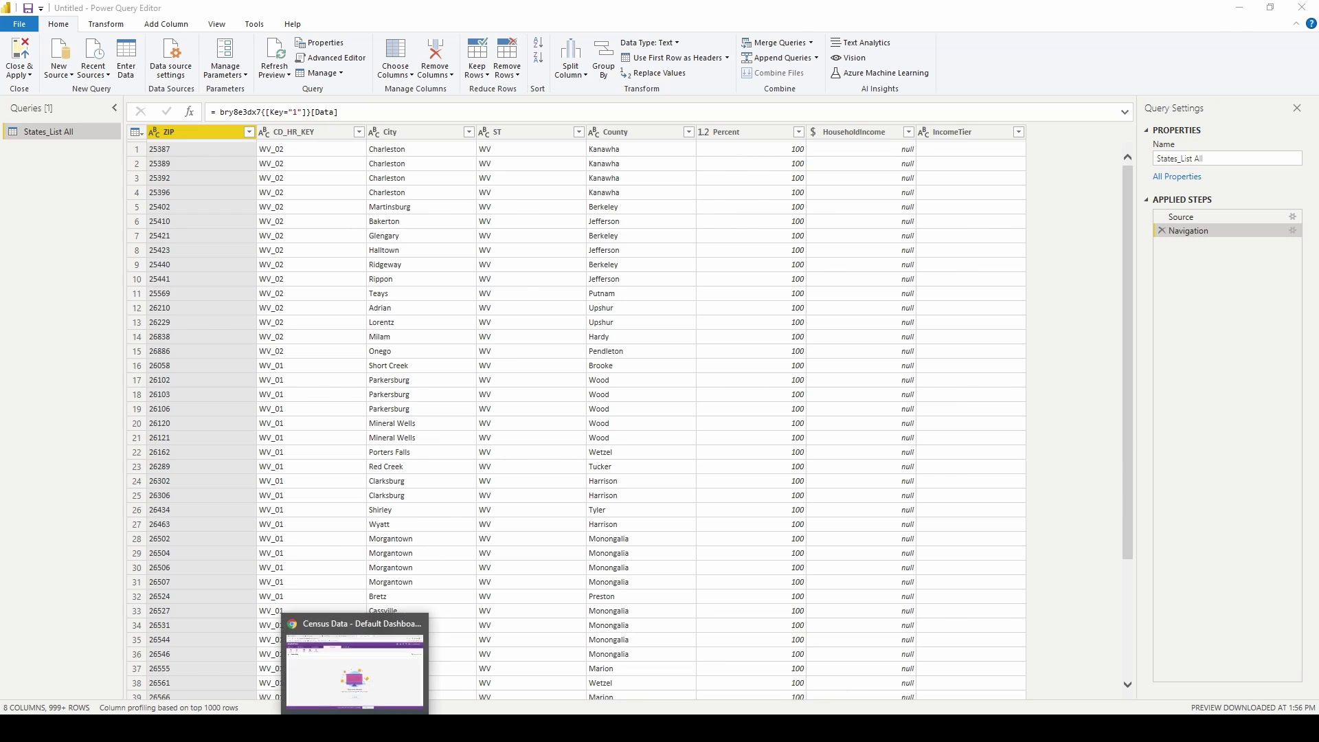
left_click(353, 613)
left_click(233, 159)
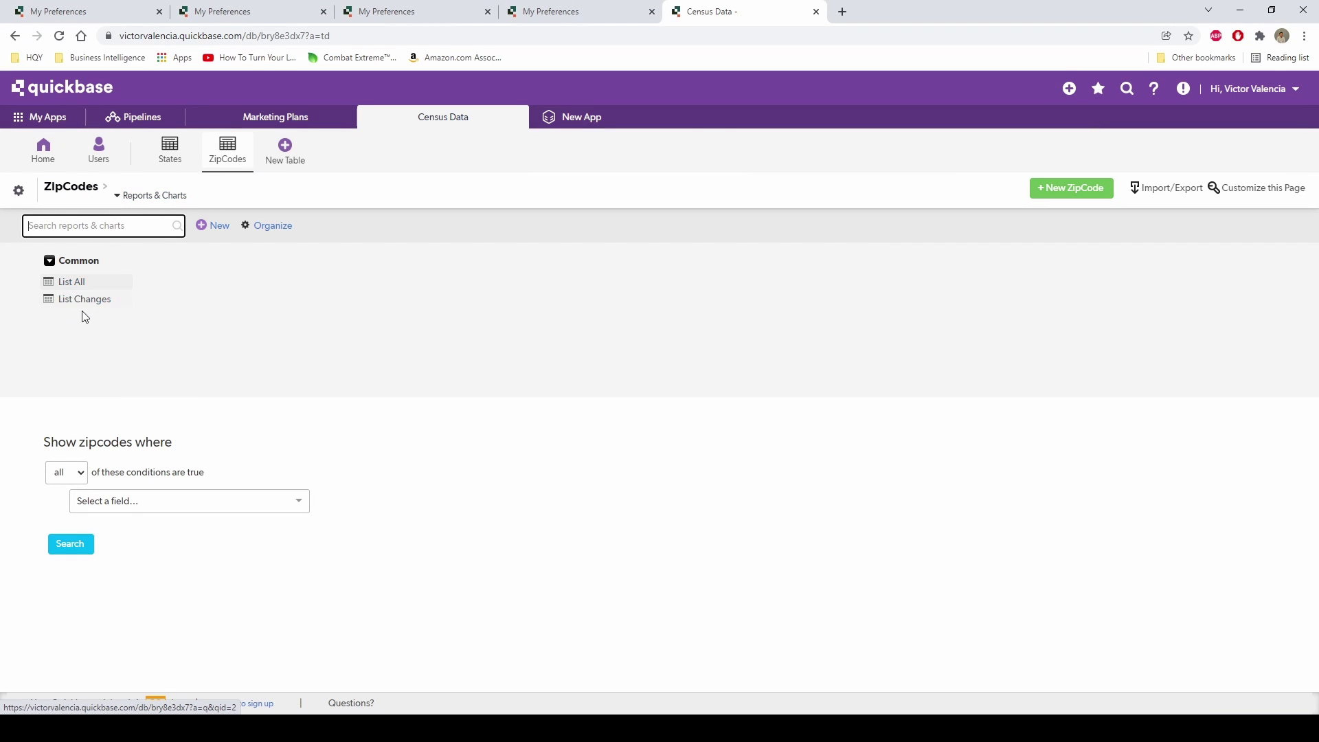
left_click(74, 283)
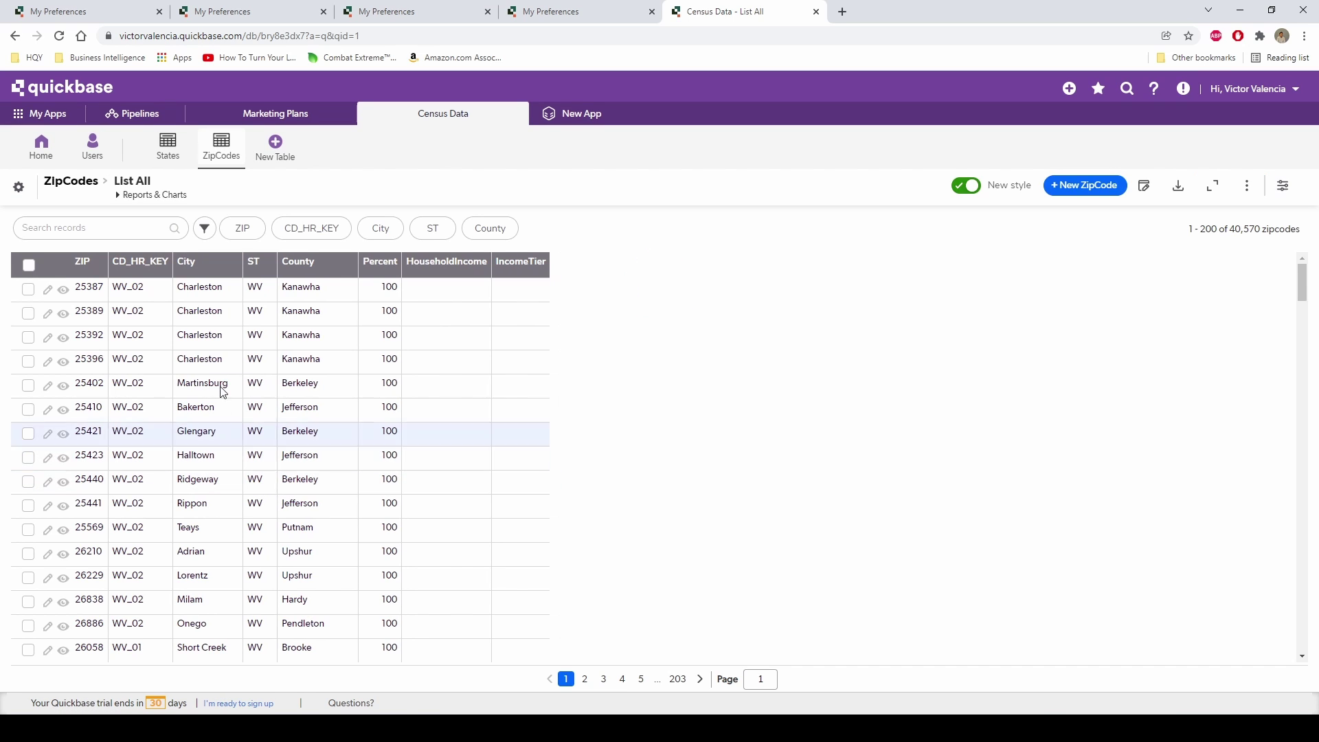
mouse_move(422, 727)
left_click(481, 687)
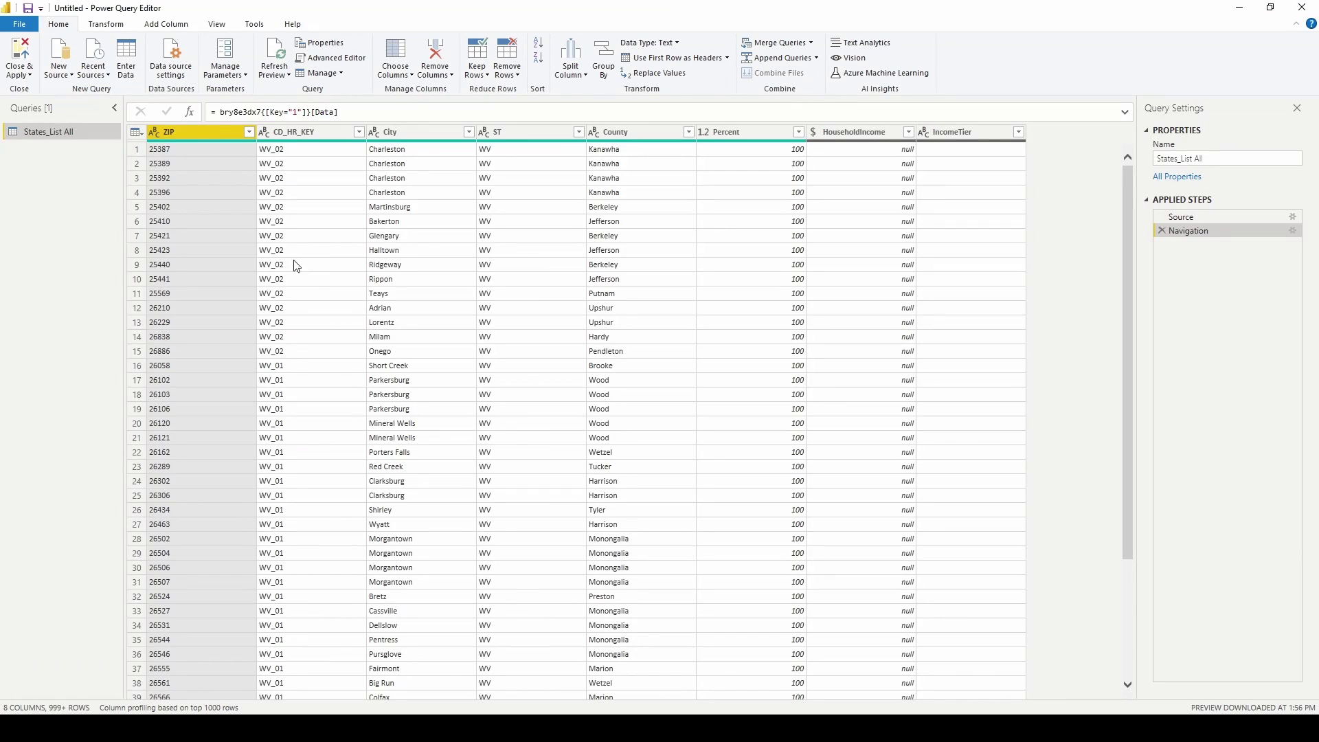
Delete the two navigation lines from the States_List All code.
left_click(331, 57)
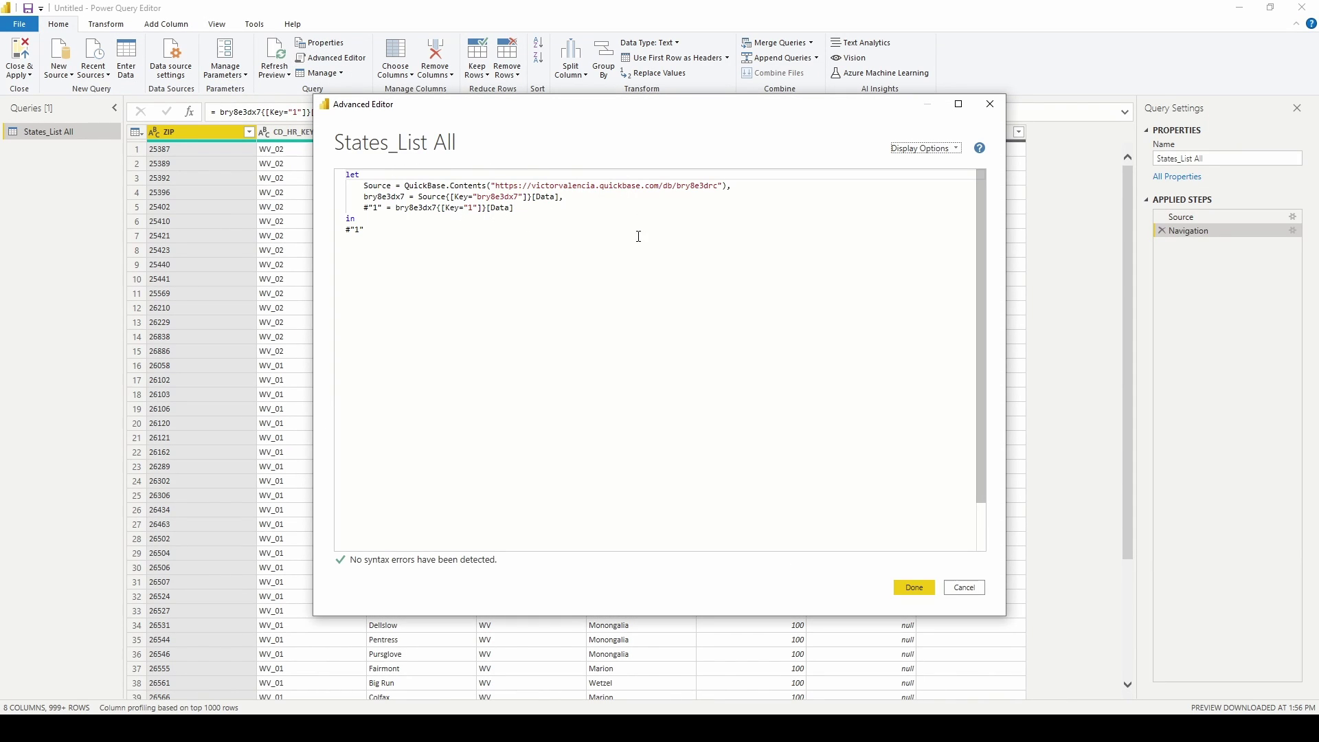
left_click(578, 199)
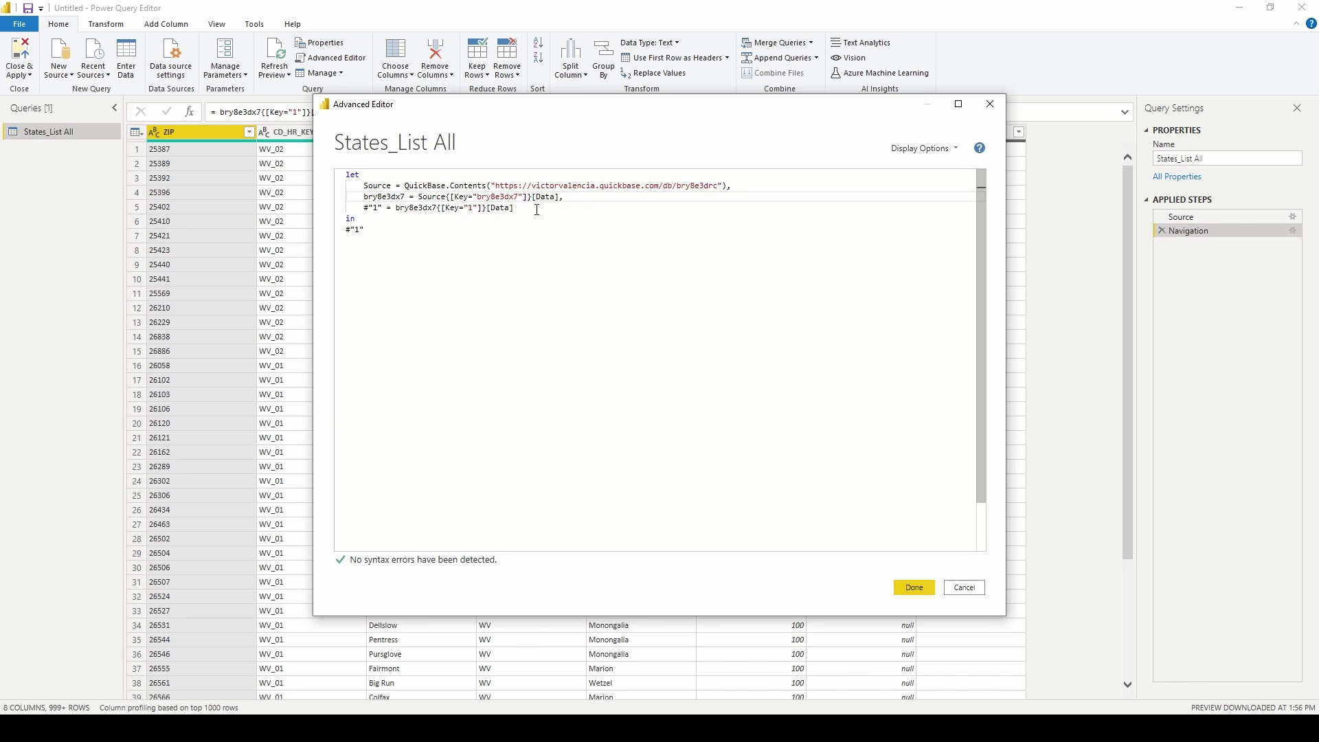
left_click_drag(537, 209, 345, 197)
key("Delete")
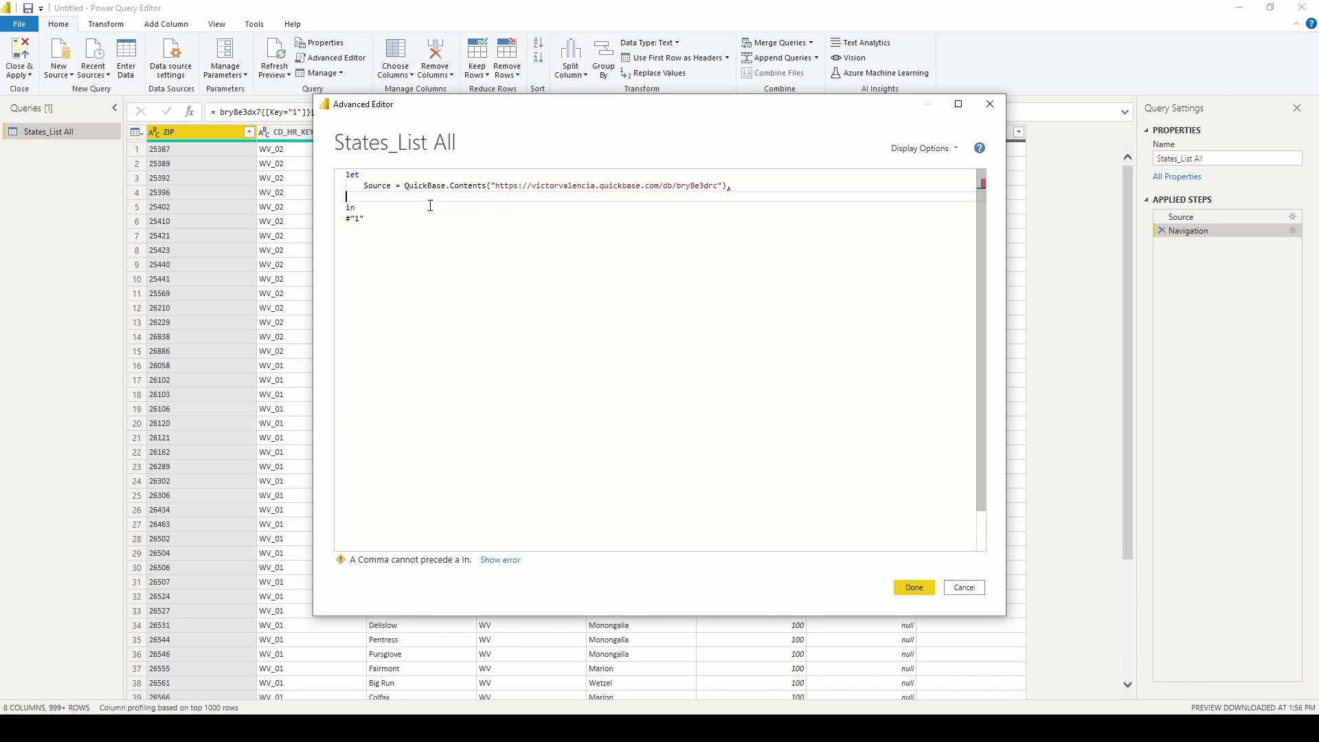
key("BackSpace")
key("BackSpace")
Make the last line return Source instead of #"1", apply it, and switch to Quickbase.
double_click(390, 185)
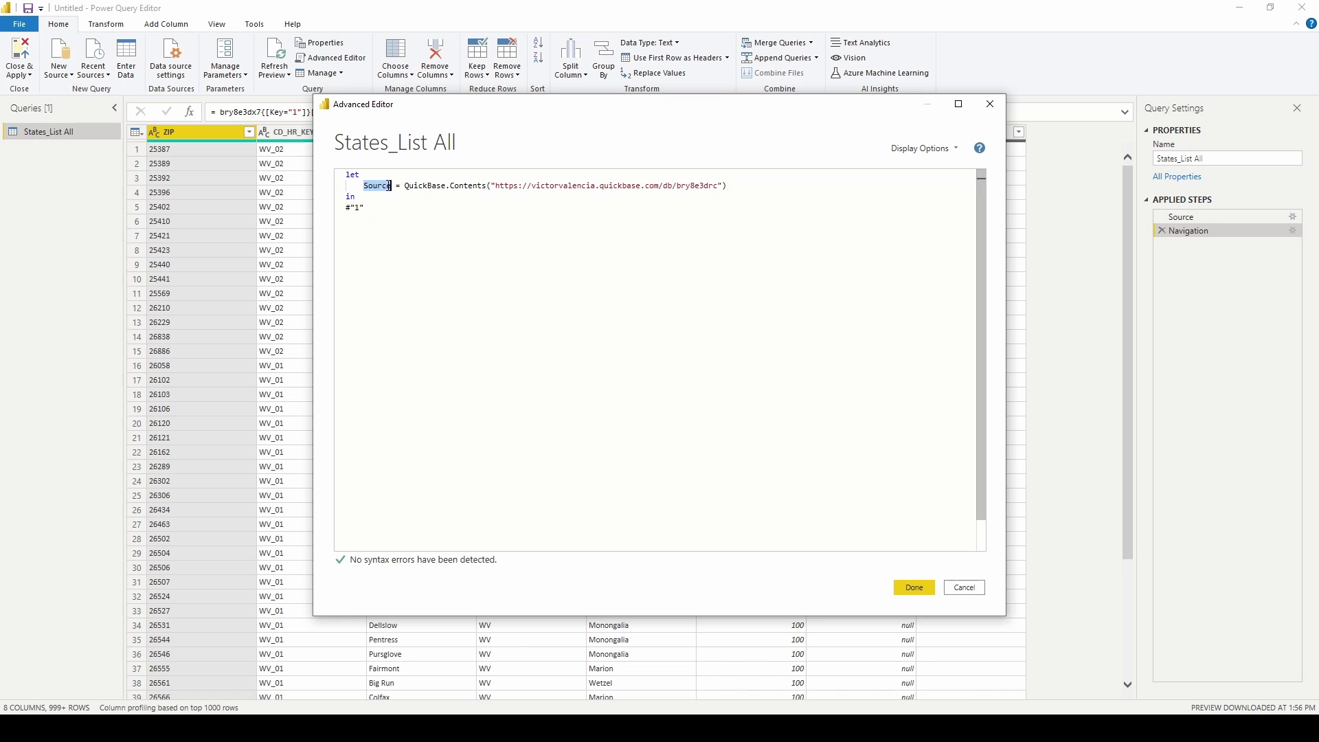
key("ctrl+c")
left_click_drag(375, 209, 346, 208)
key("ctrl+v")
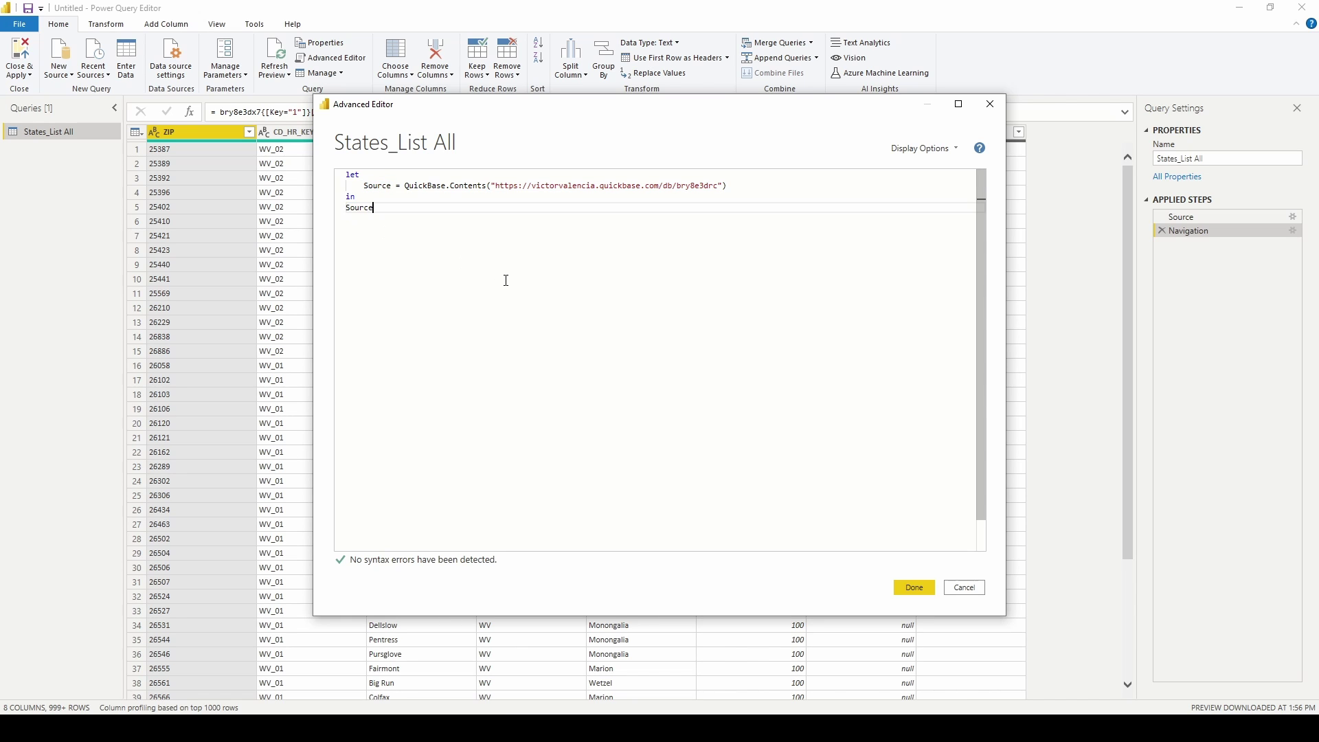
left_click(916, 587)
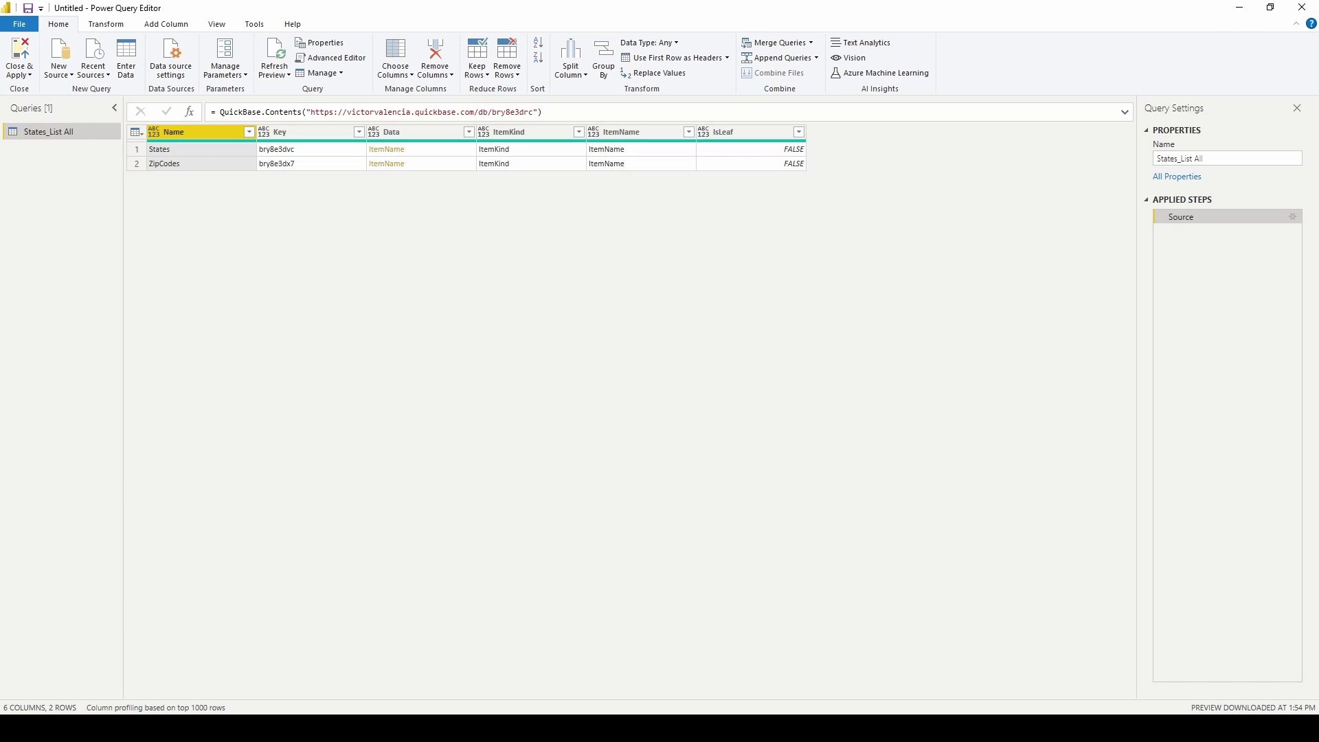
key("alt+Tab")
Compare the Census Data and Marketing Plans app IDs in the address bar, then return to Power Query.
left_click(44, 149)
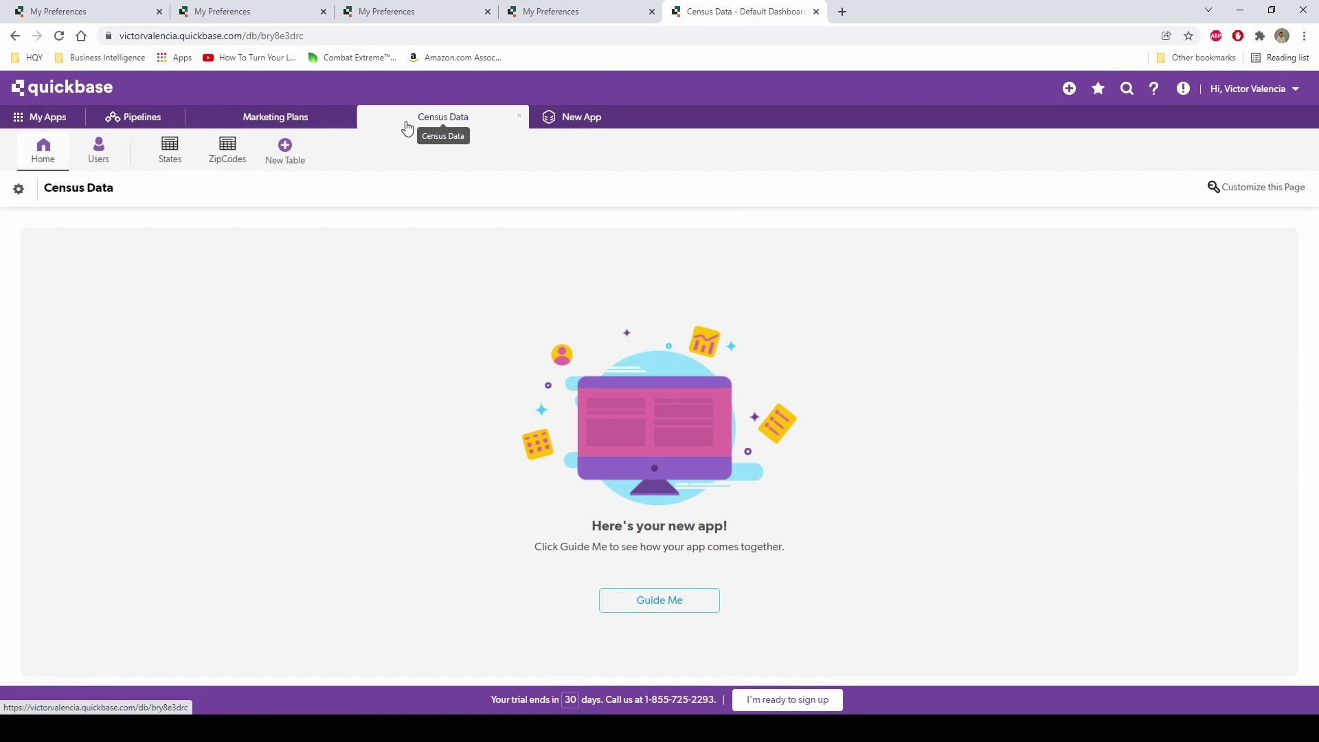
left_click(299, 123)
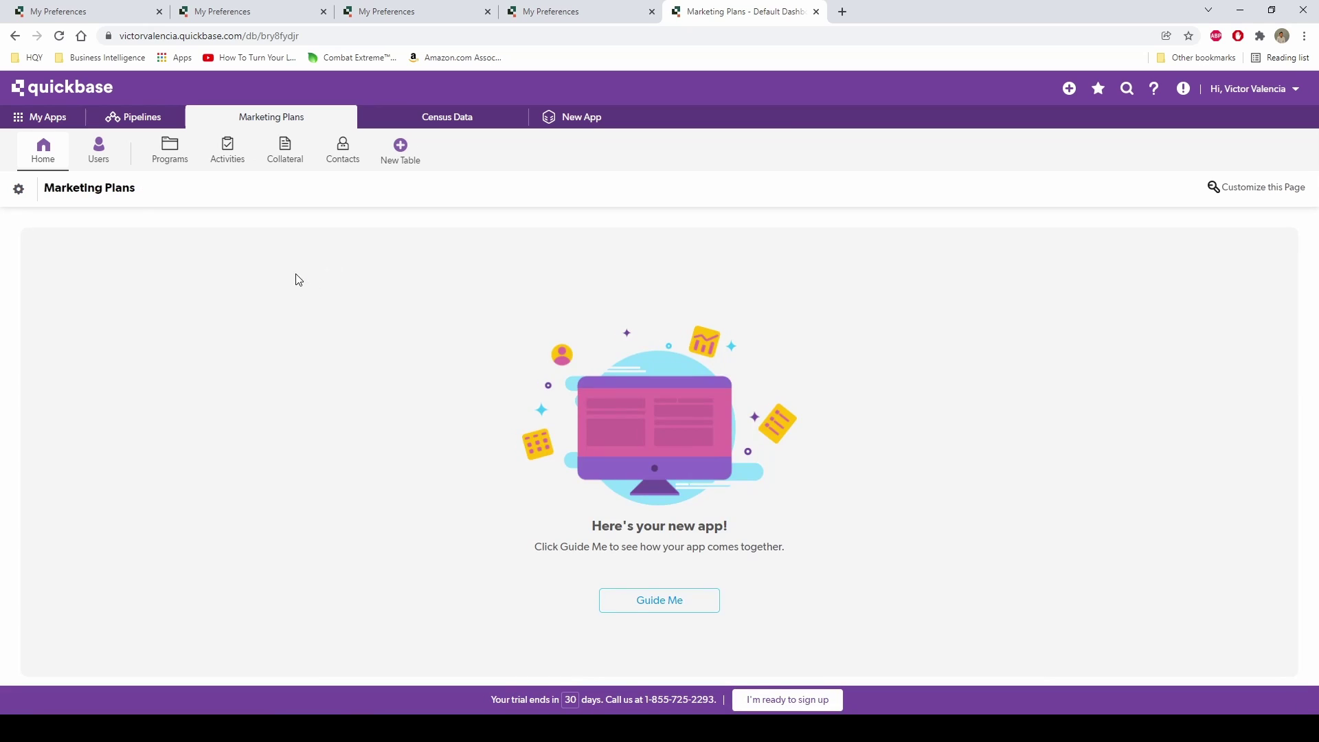
double_click(263, 38)
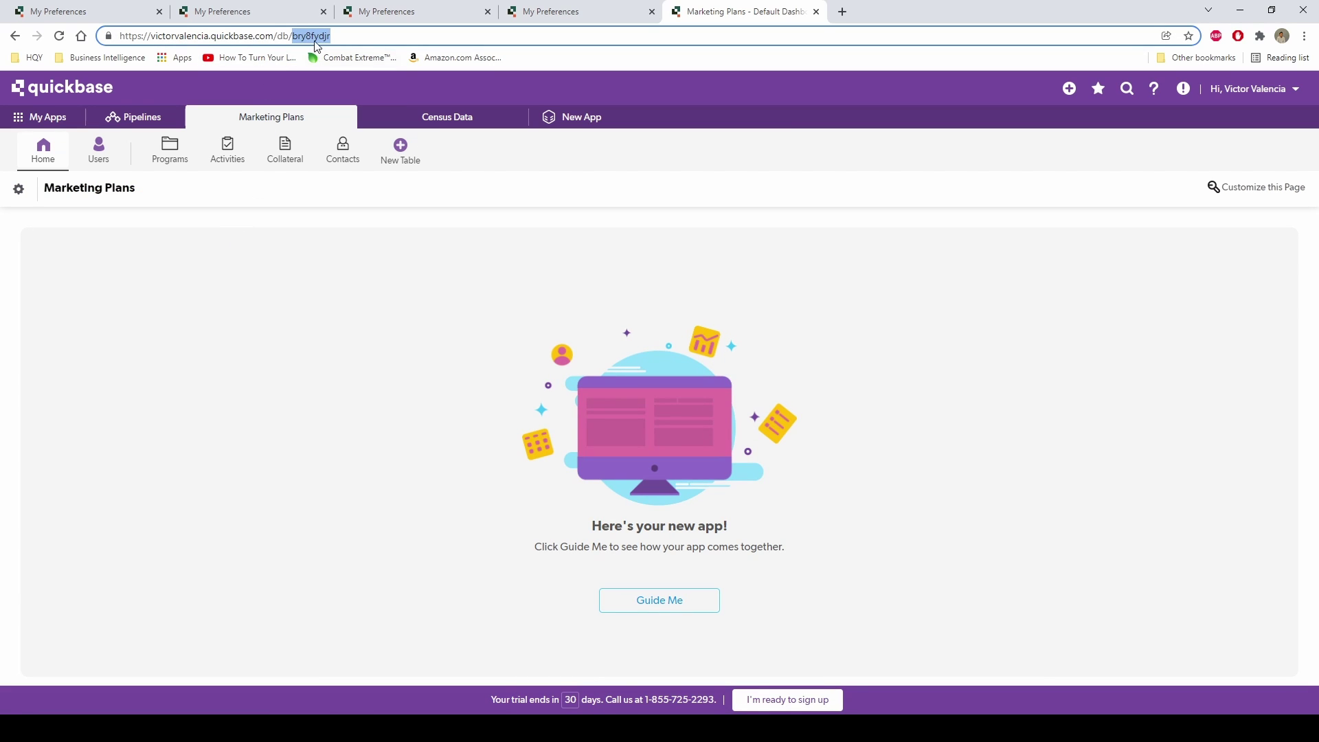
left_click(442, 120)
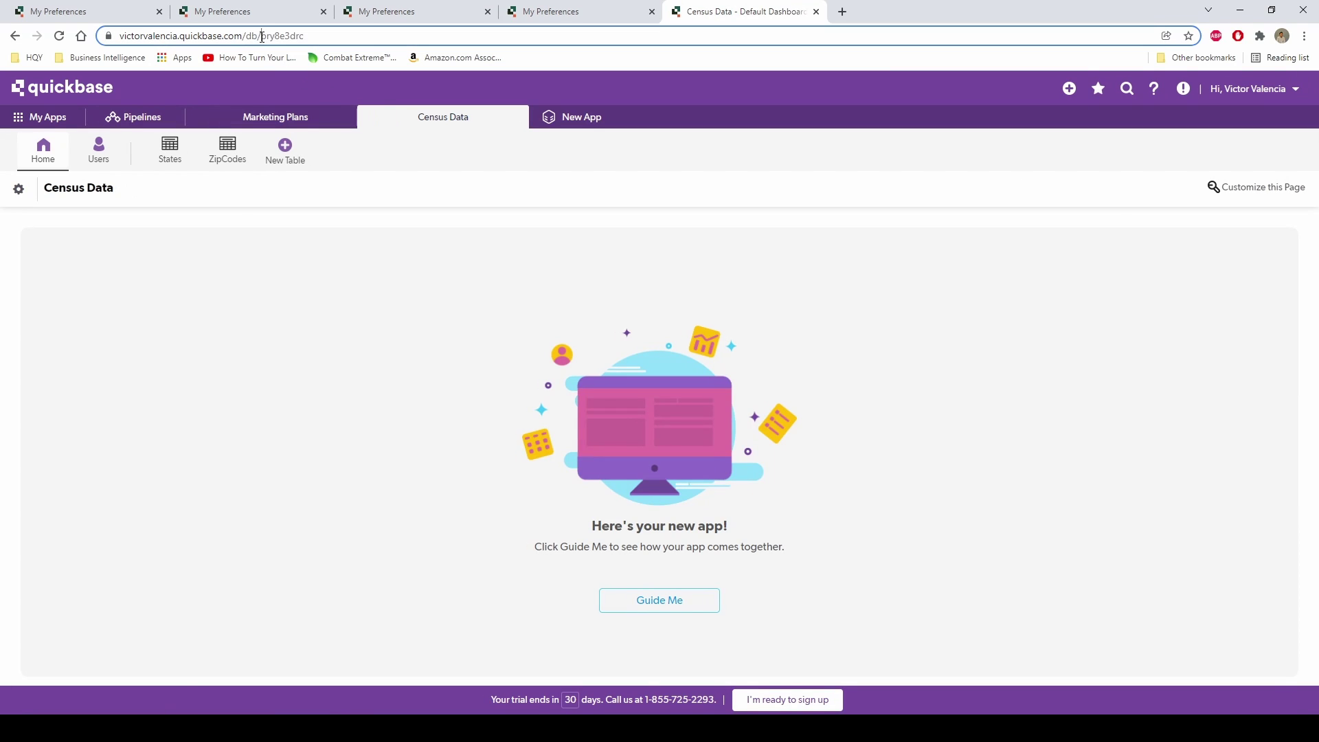
double_click(262, 36)
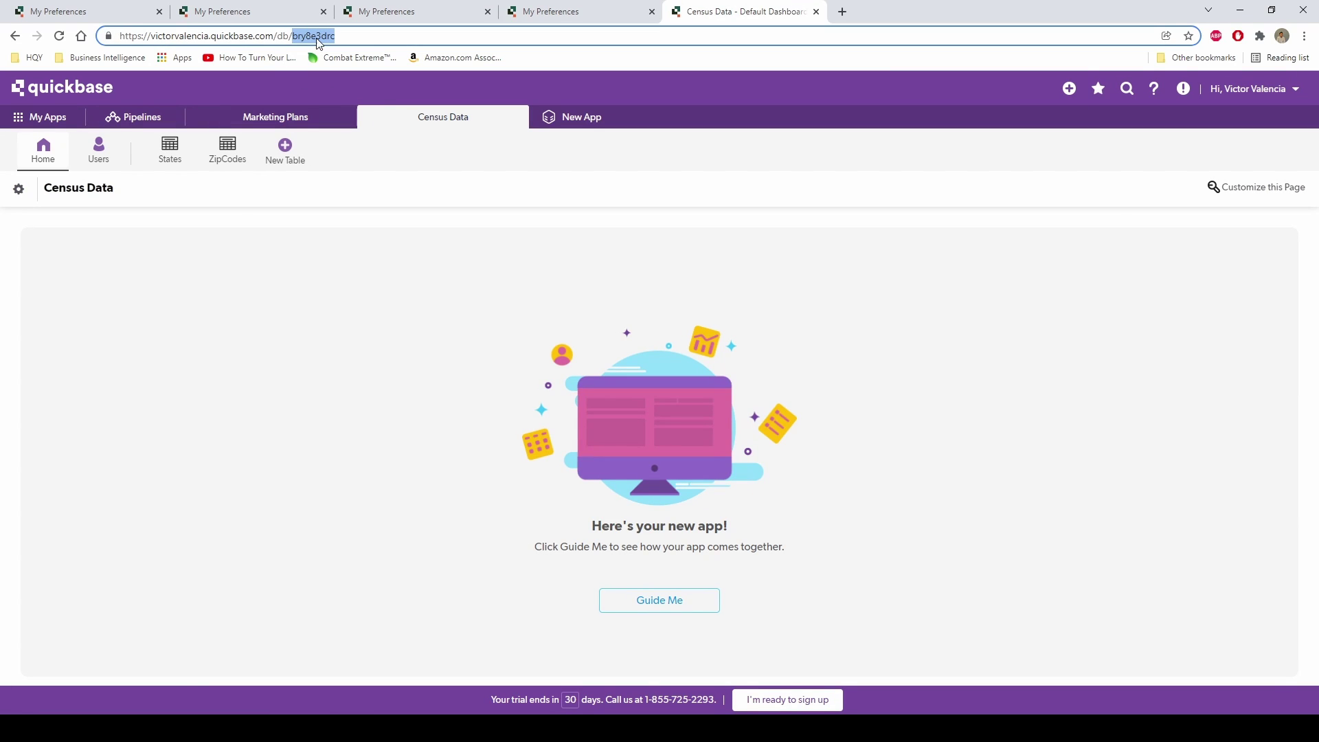
left_click(306, 120)
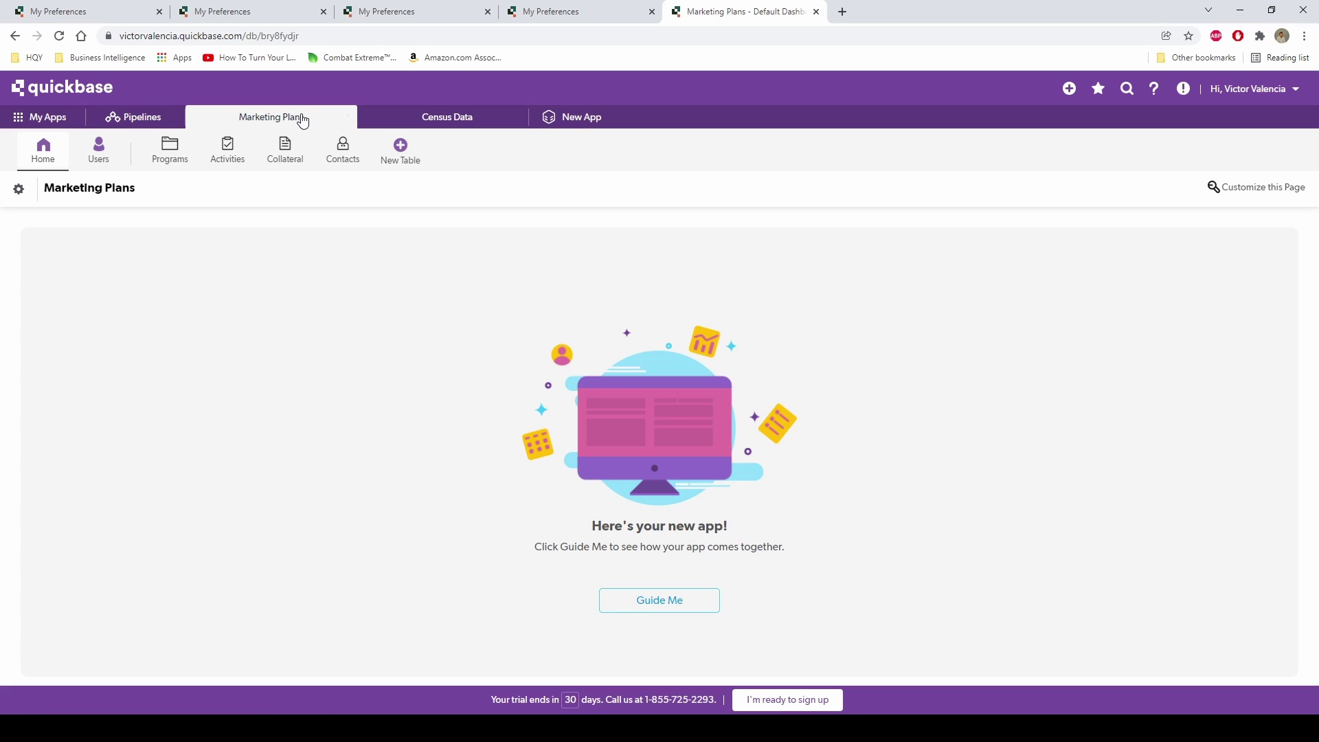
mouse_move(423, 729)
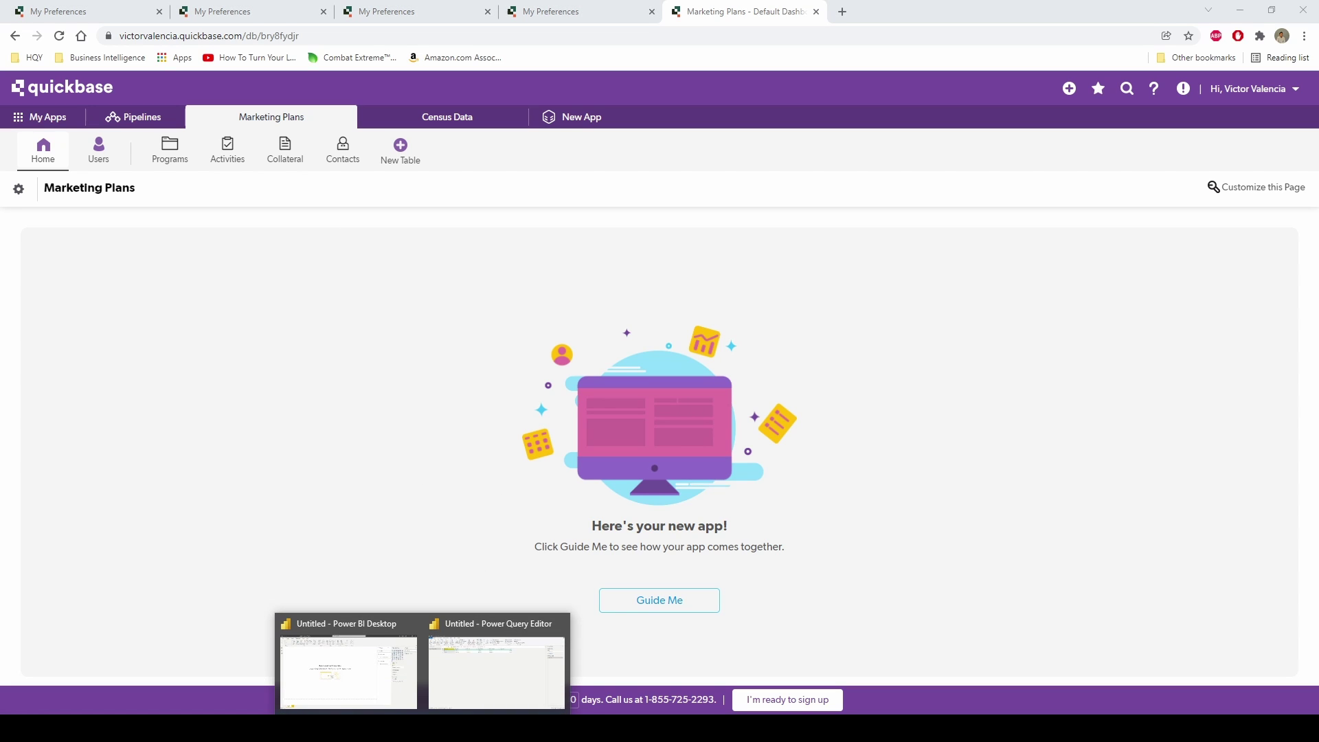
left_click(514, 684)
Copy the query's full M code from the Advanced Editor without changing it.
left_click(340, 60)
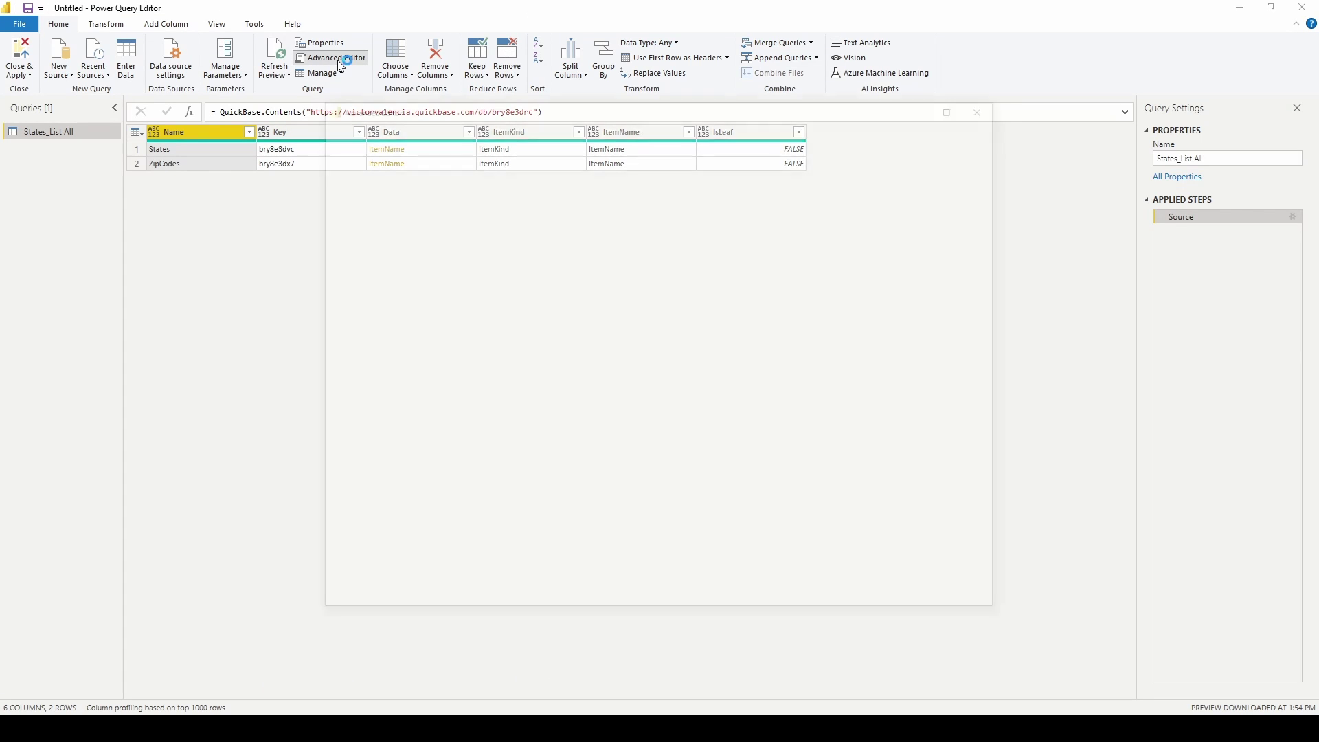
left_click_drag(424, 238, 324, 157)
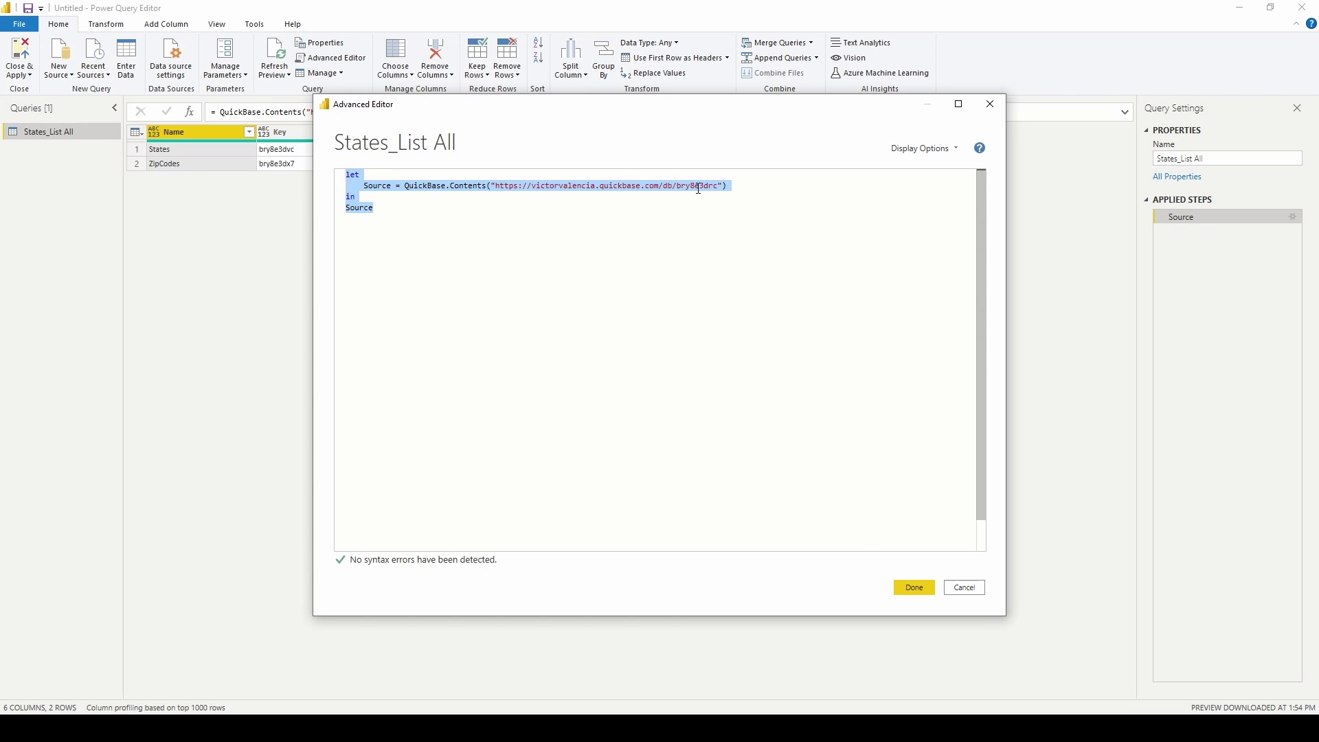
left_click(964, 589)
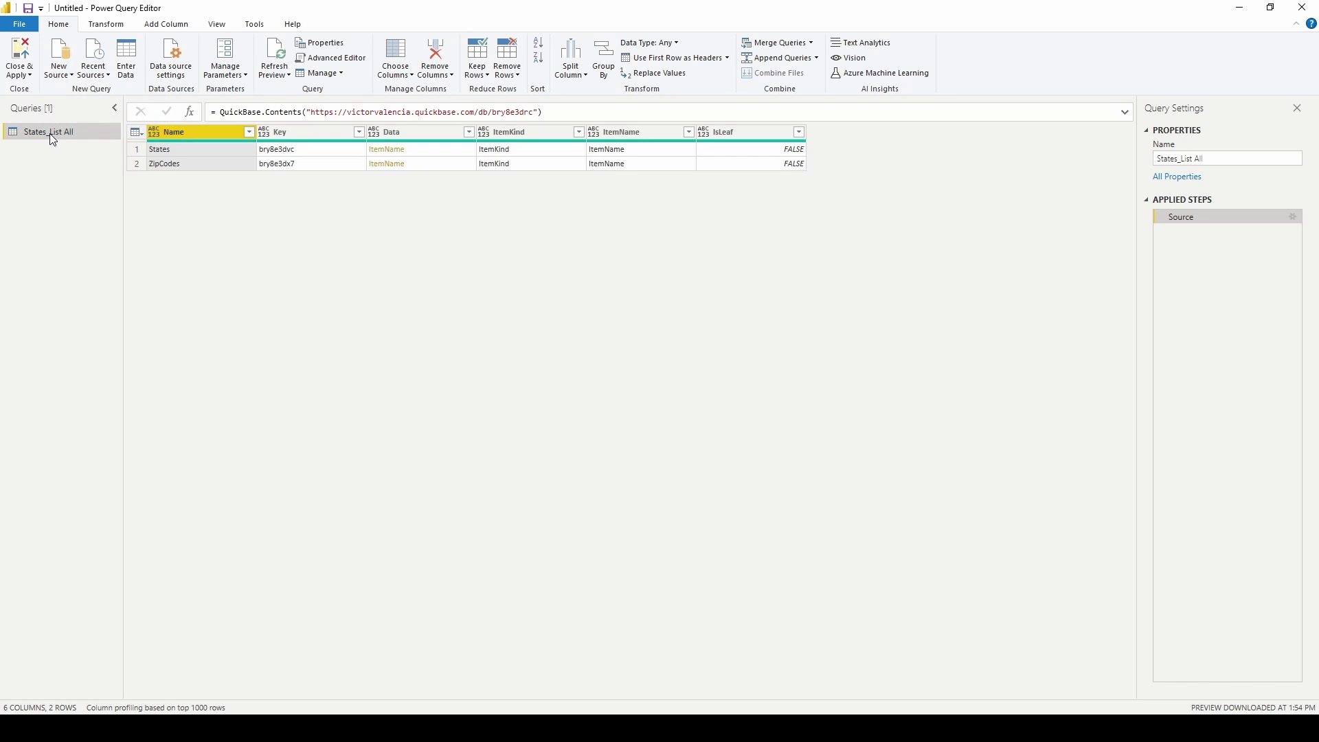
Rename the query to CensusApp.
left_click_drag(1208, 158, 1131, 163)
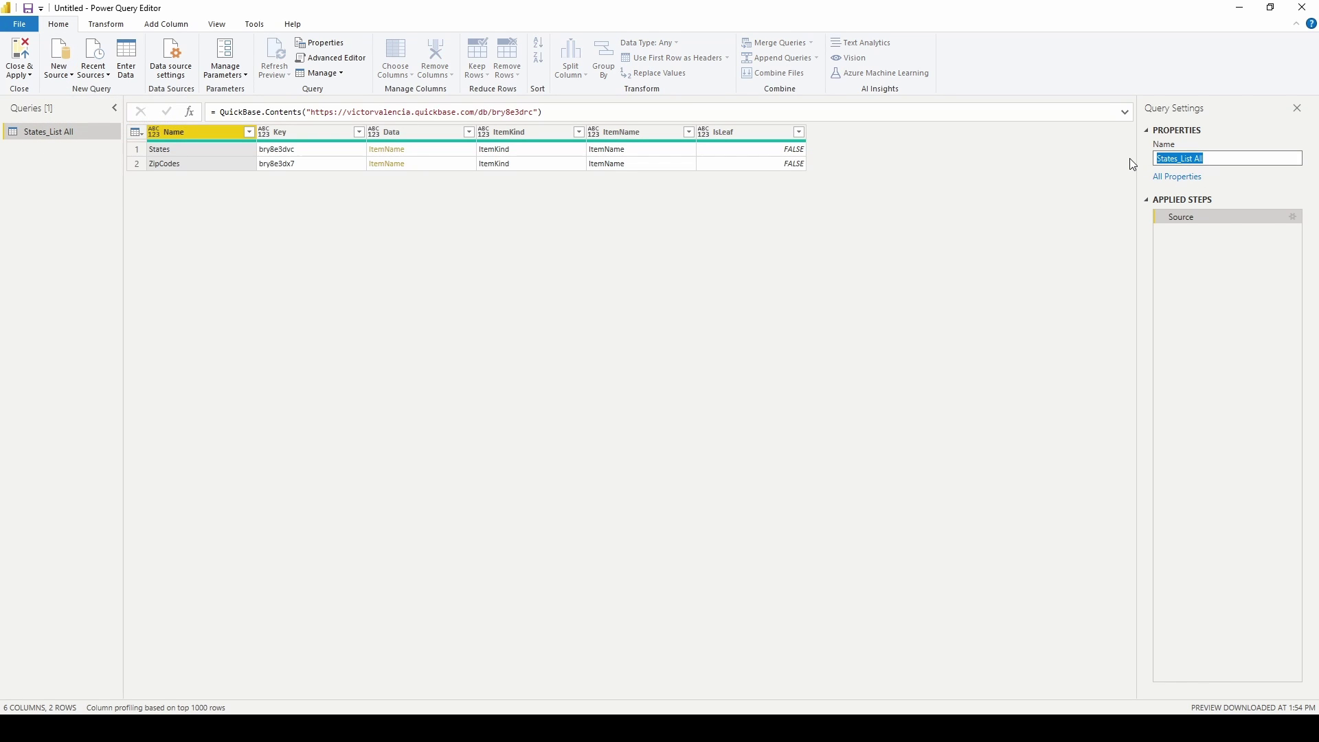
type("CensusApp")
key("Return")
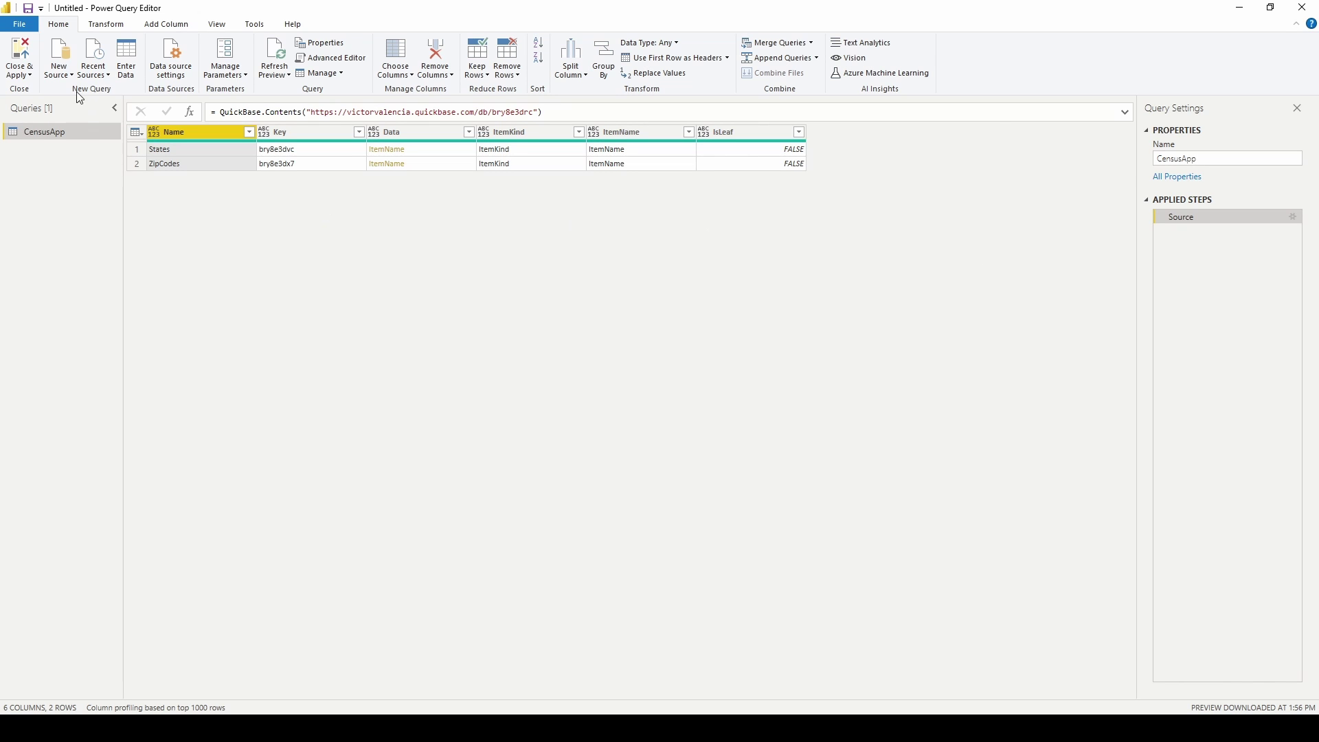
Create a blank query and paste the copied QuickBase.Contents code over its placeholder.
left_click(59, 66)
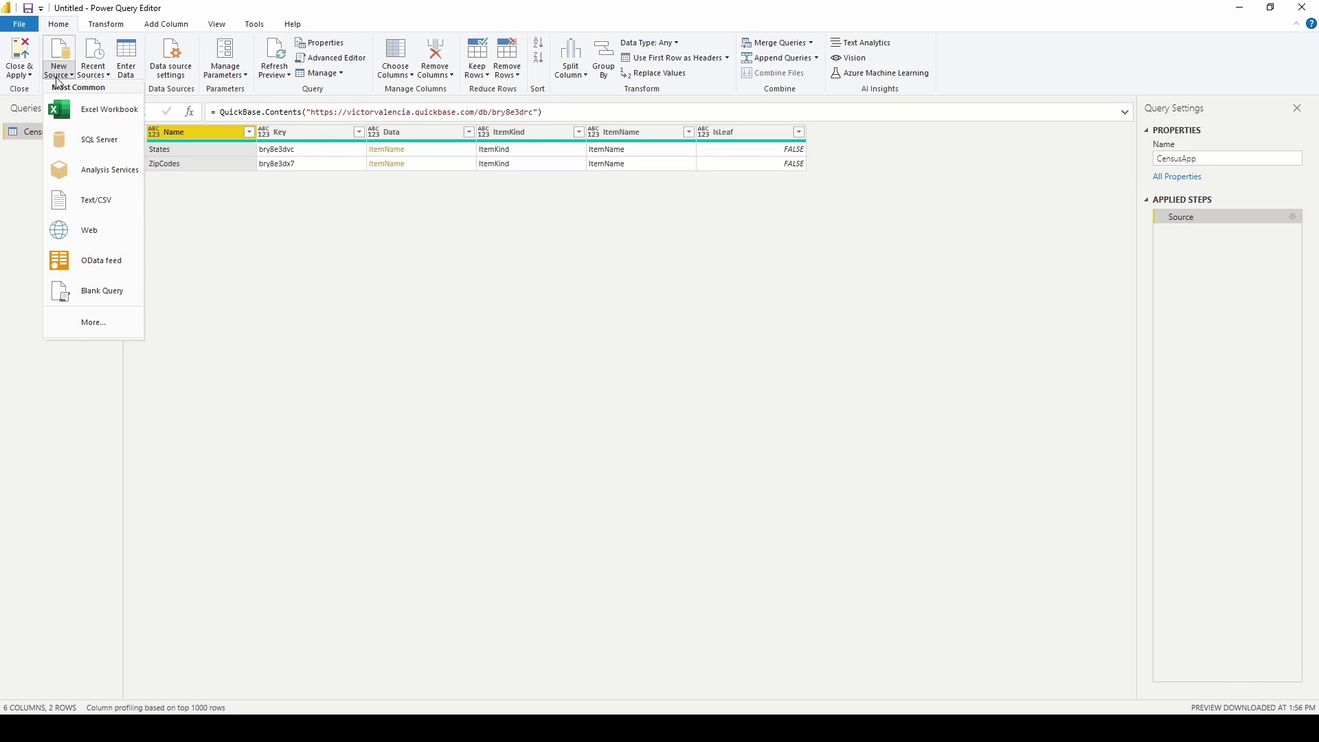
left_click(103, 292)
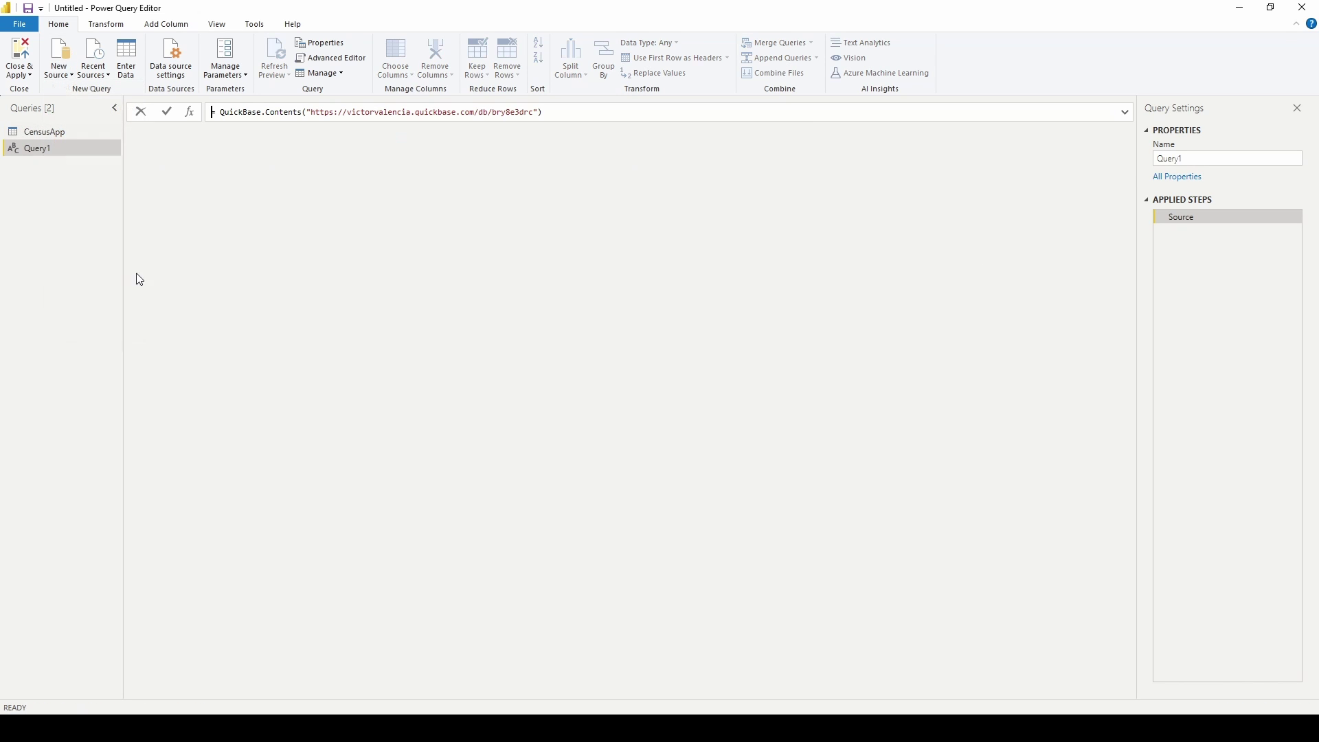
left_click(334, 59)
left_click_drag(412, 223, 303, 170)
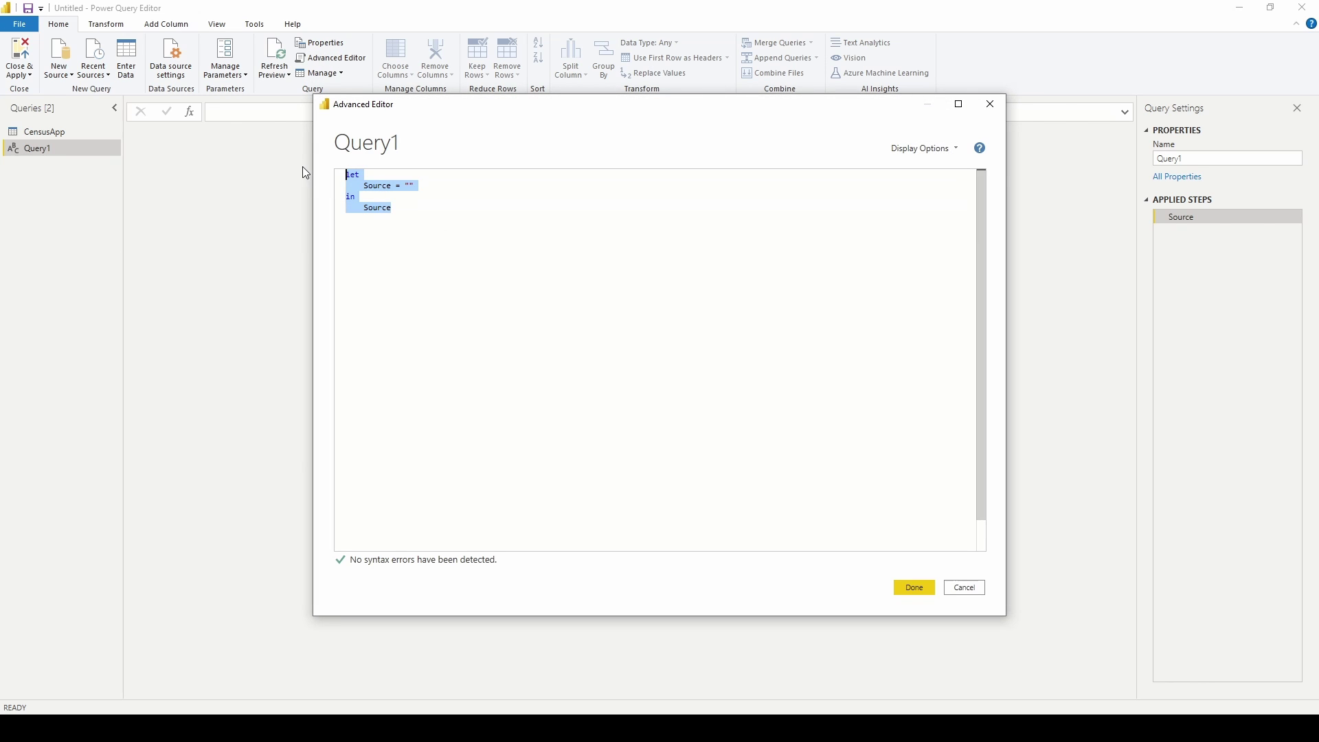
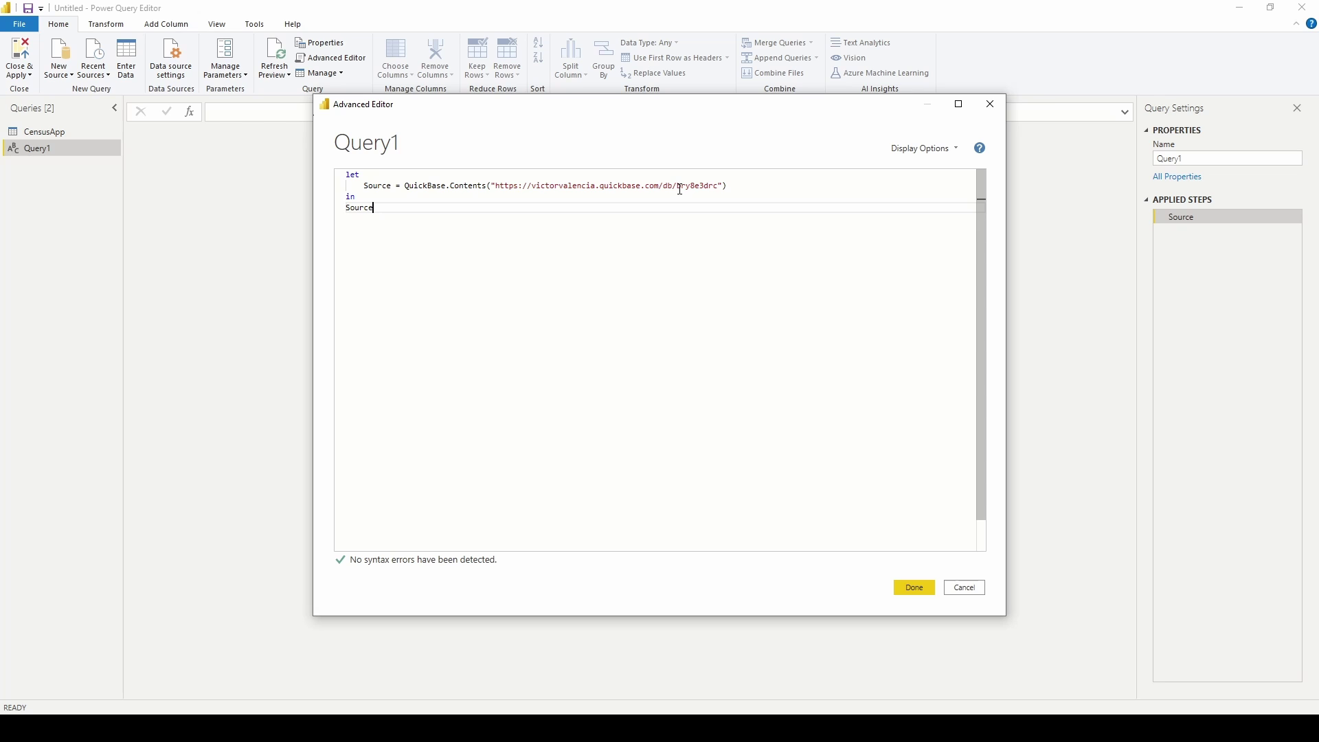
Copy the Marketing Plans app ID from Chrome's address bar and return to the query code.
left_click_drag(679, 188, 719, 190)
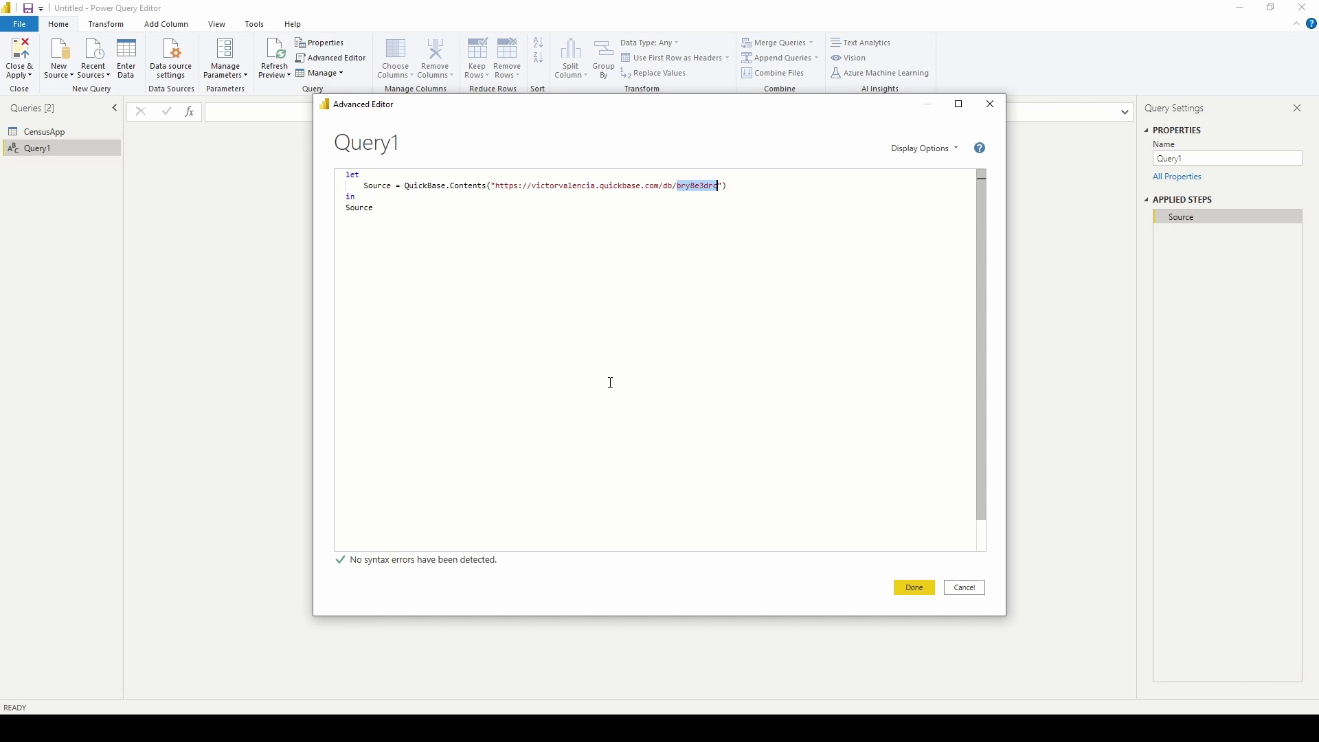
left_click(362, 728)
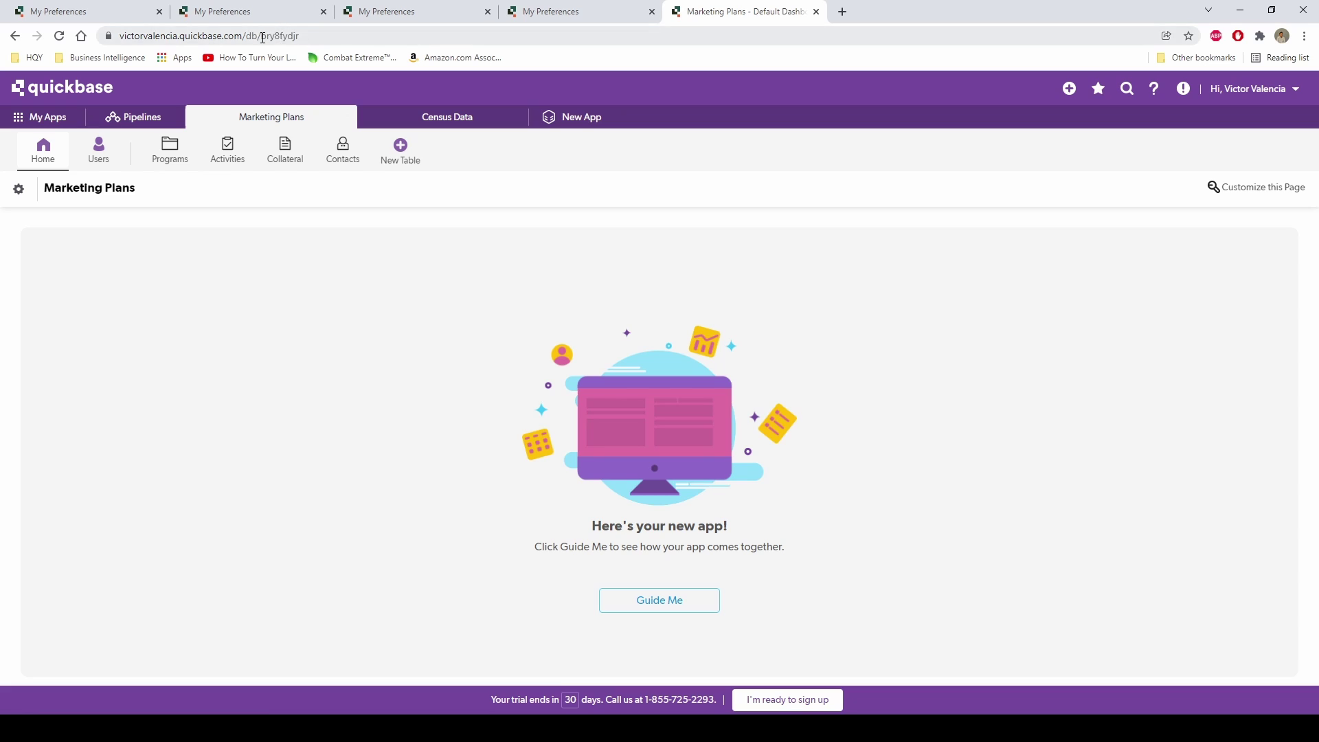
left_click_drag(263, 38, 303, 40)
key("ctrl+c")
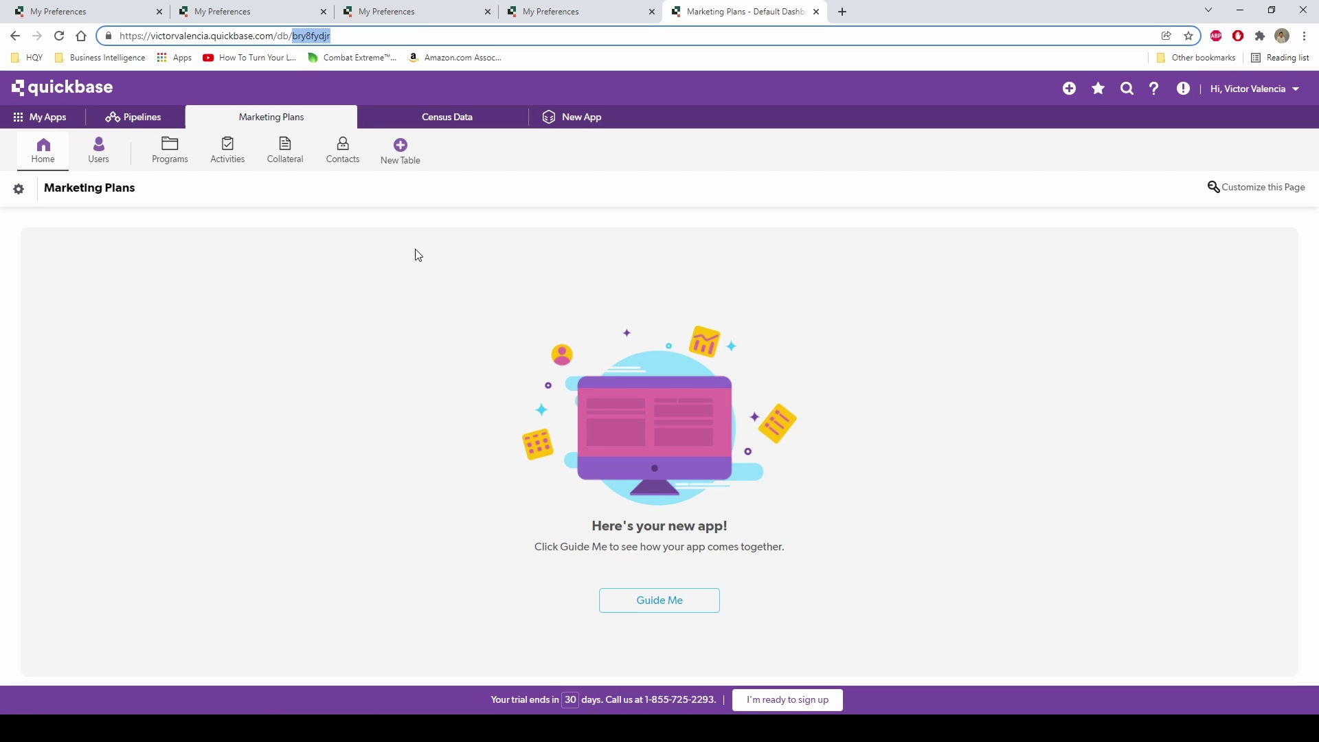
mouse_move(426, 728)
left_click(586, 677)
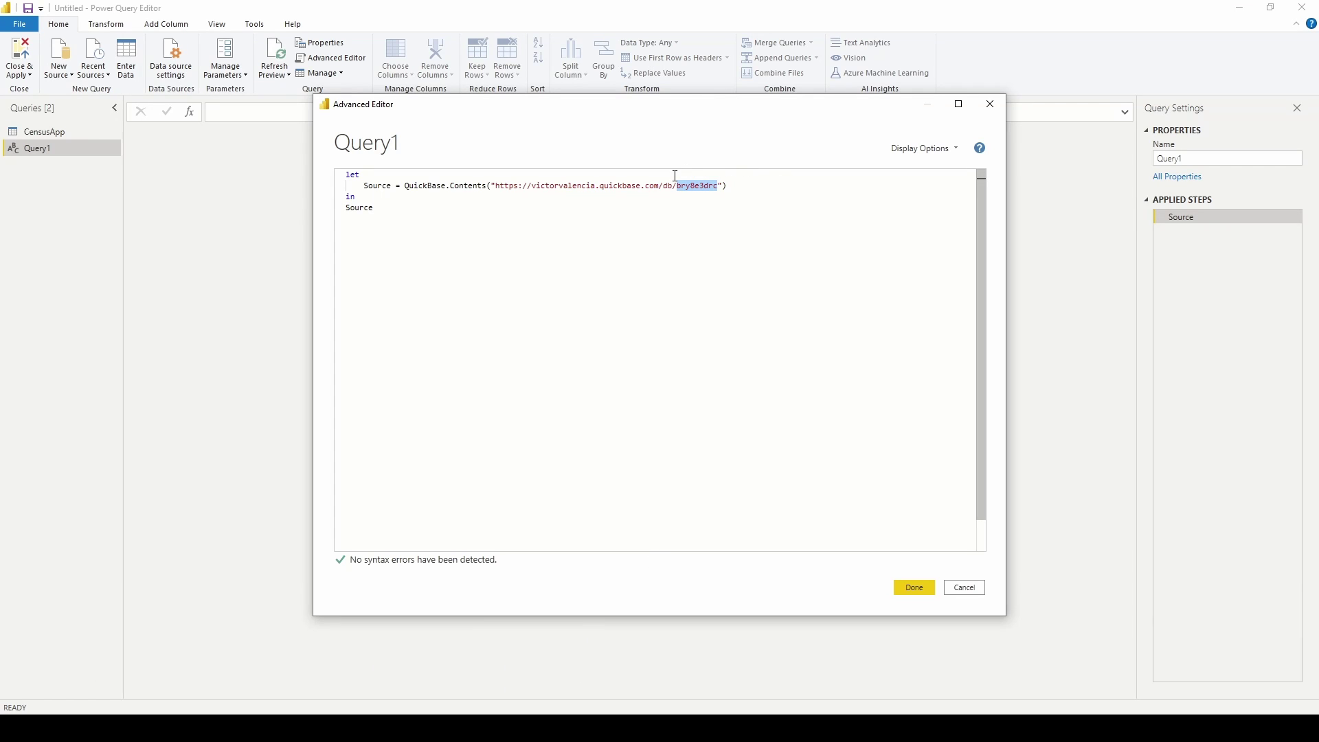
Replace the old app ID in Query1's URL with the Marketing Plans ID bry8fydjr.
left_click_drag(677, 186, 718, 187)
key("ctrl+v")
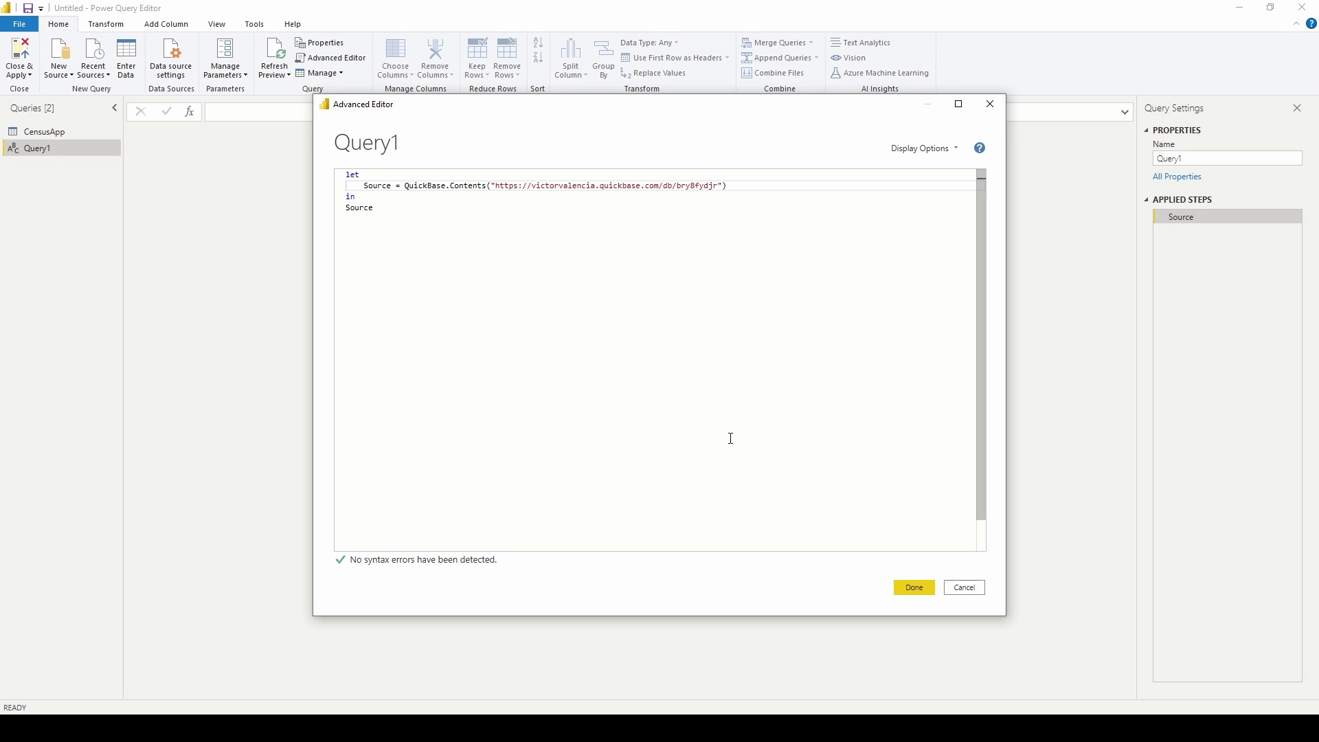
left_click(915, 589)
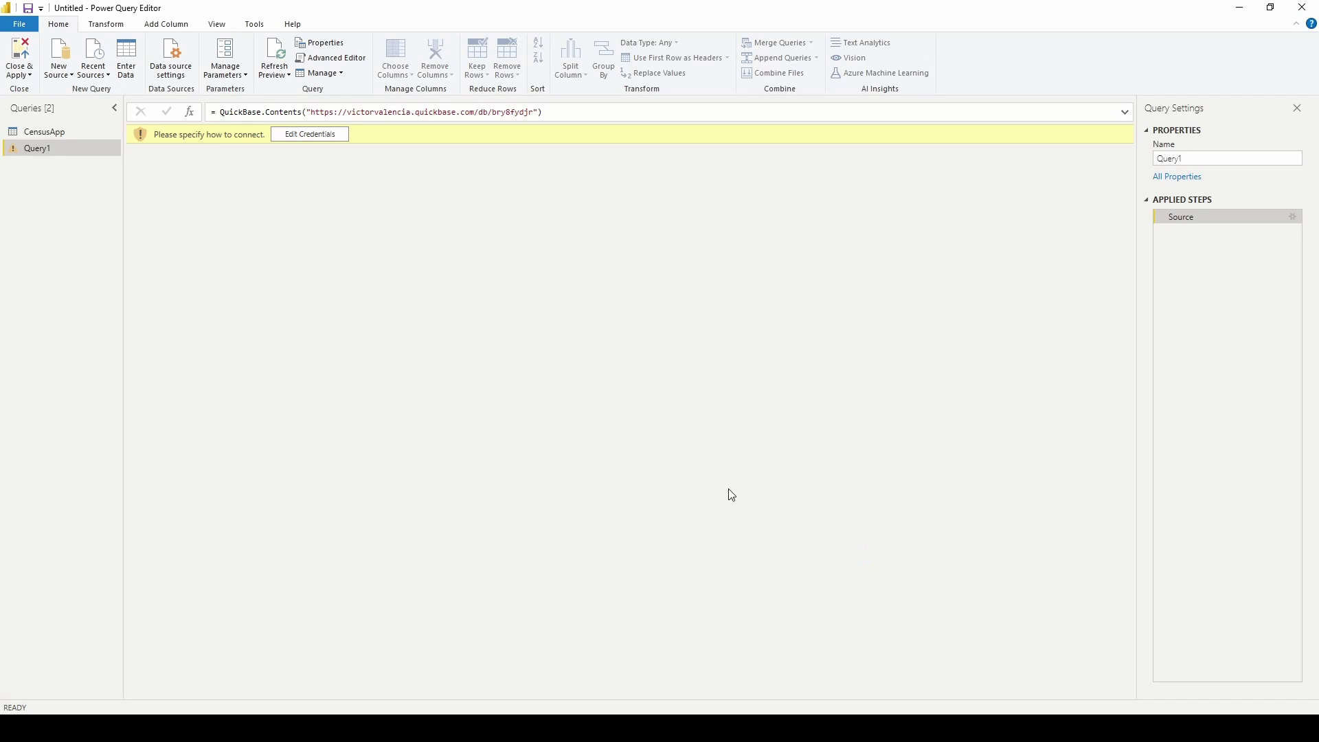
Connect Query1 to Quickbase using a user token as the credentials.
left_click(326, 137)
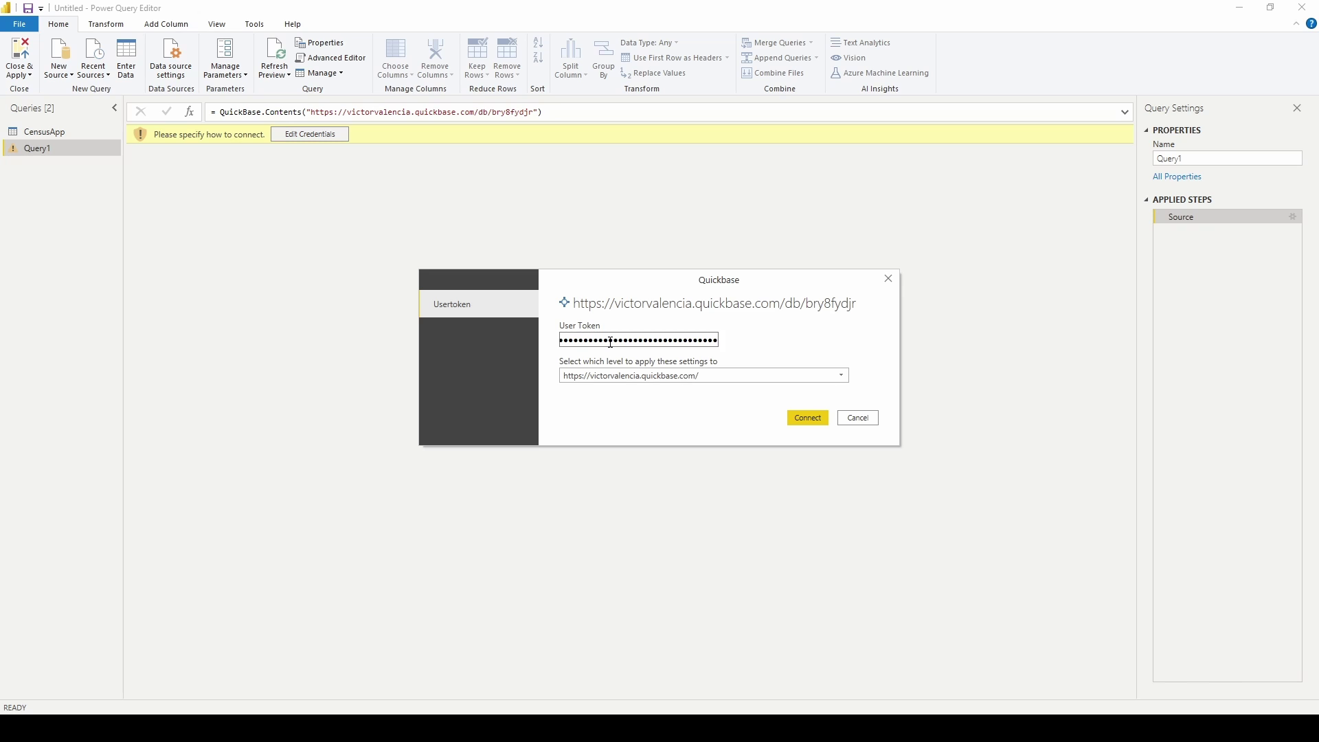
left_click(803, 419)
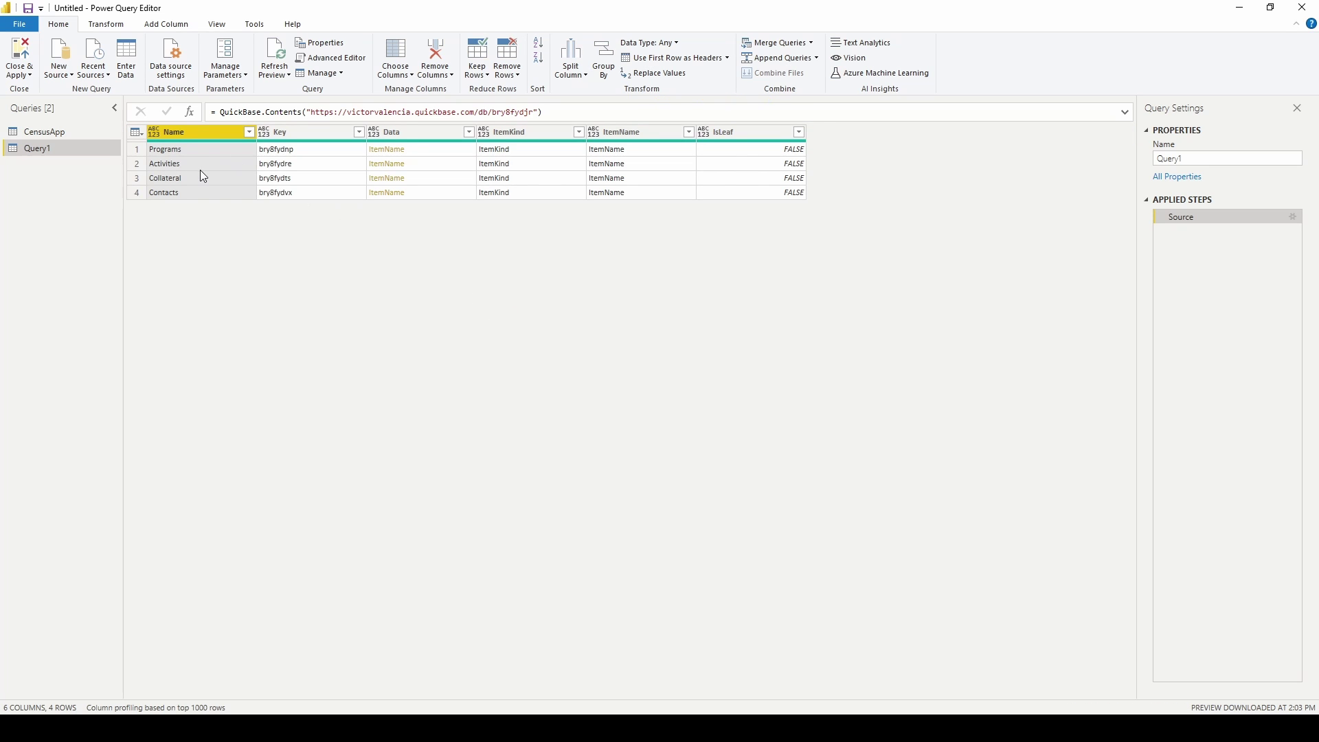
Rename Query1 to MarketingApp in Query Settings.
double_click(1209, 159)
type("MarketingApp")
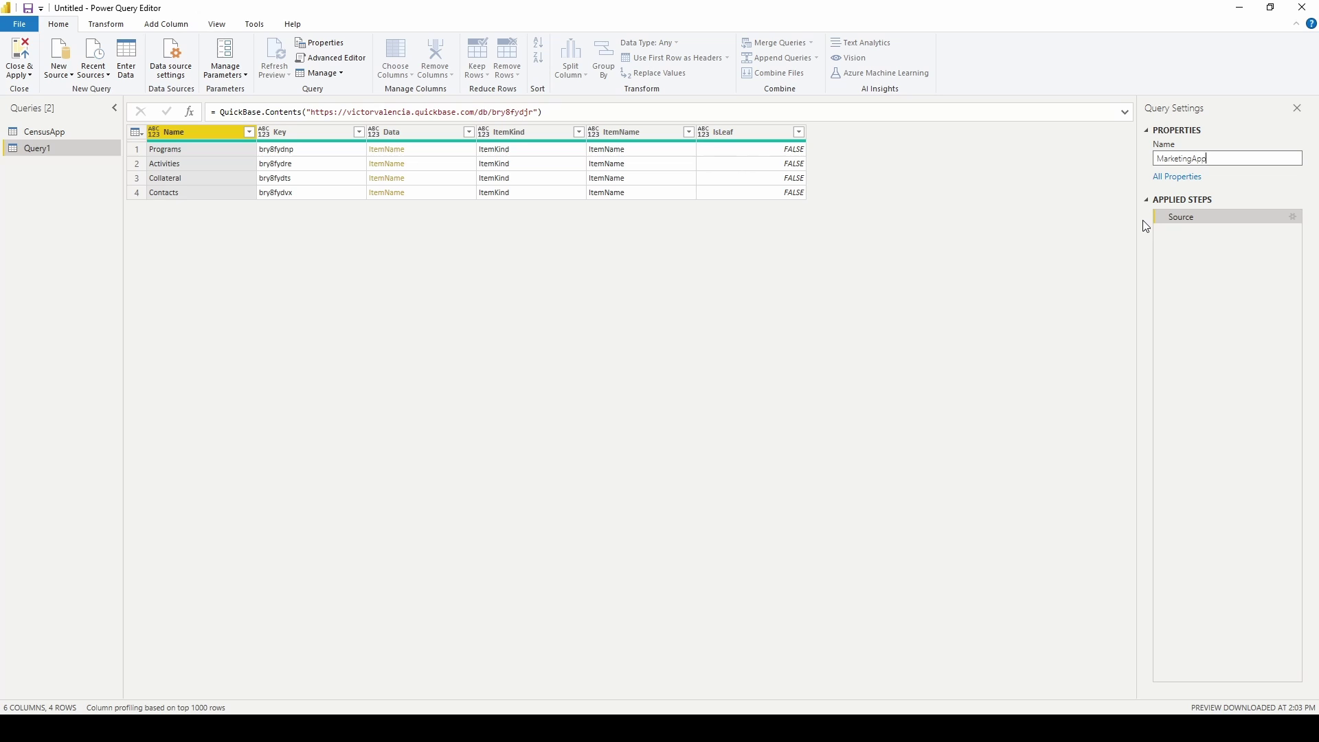
key("Return")
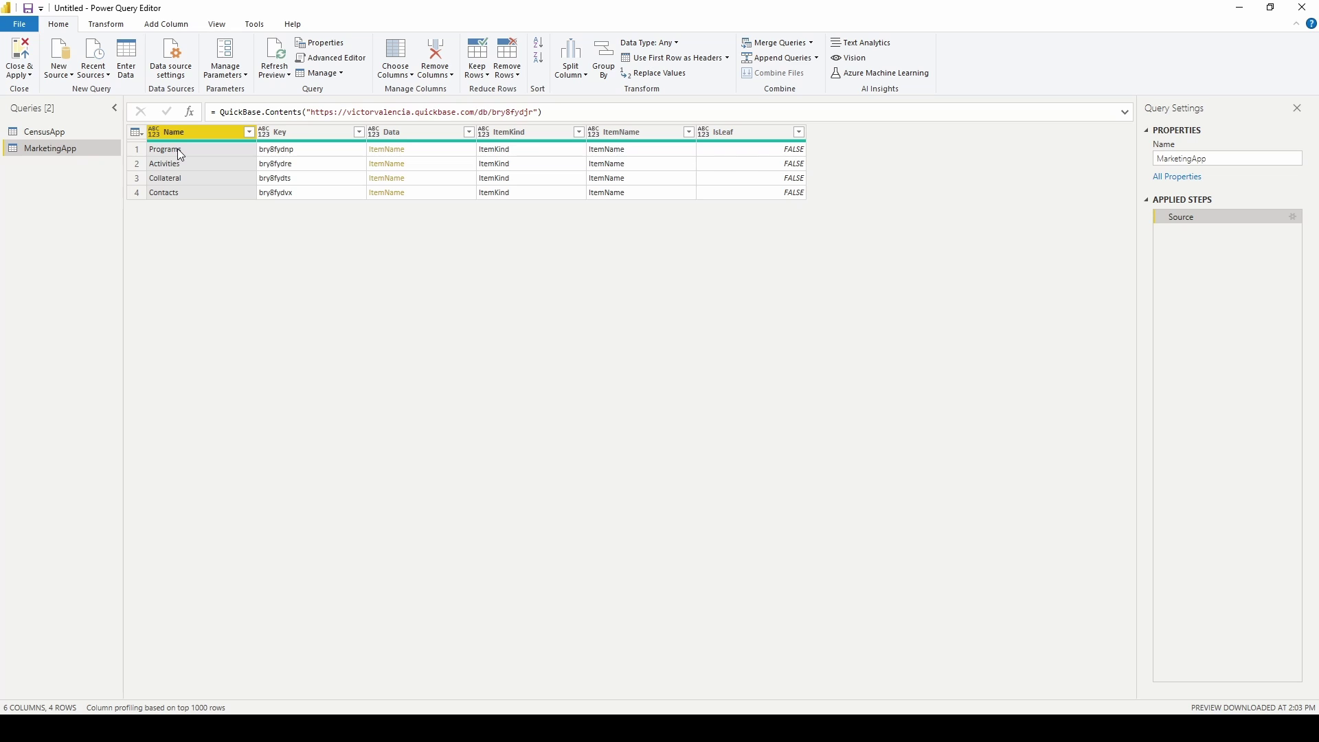
Delete the bry8fydnp navigation line and make the query end on Source.
left_click(388, 151)
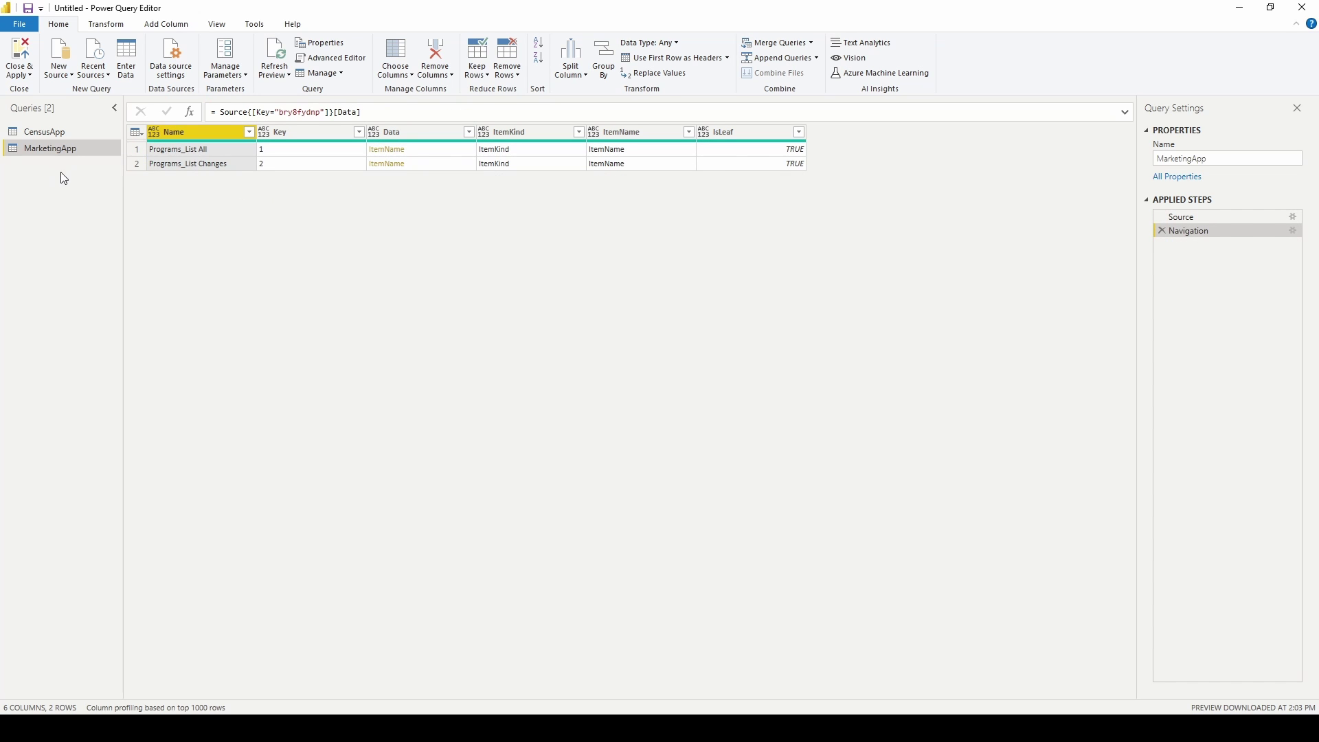
left_click(332, 58)
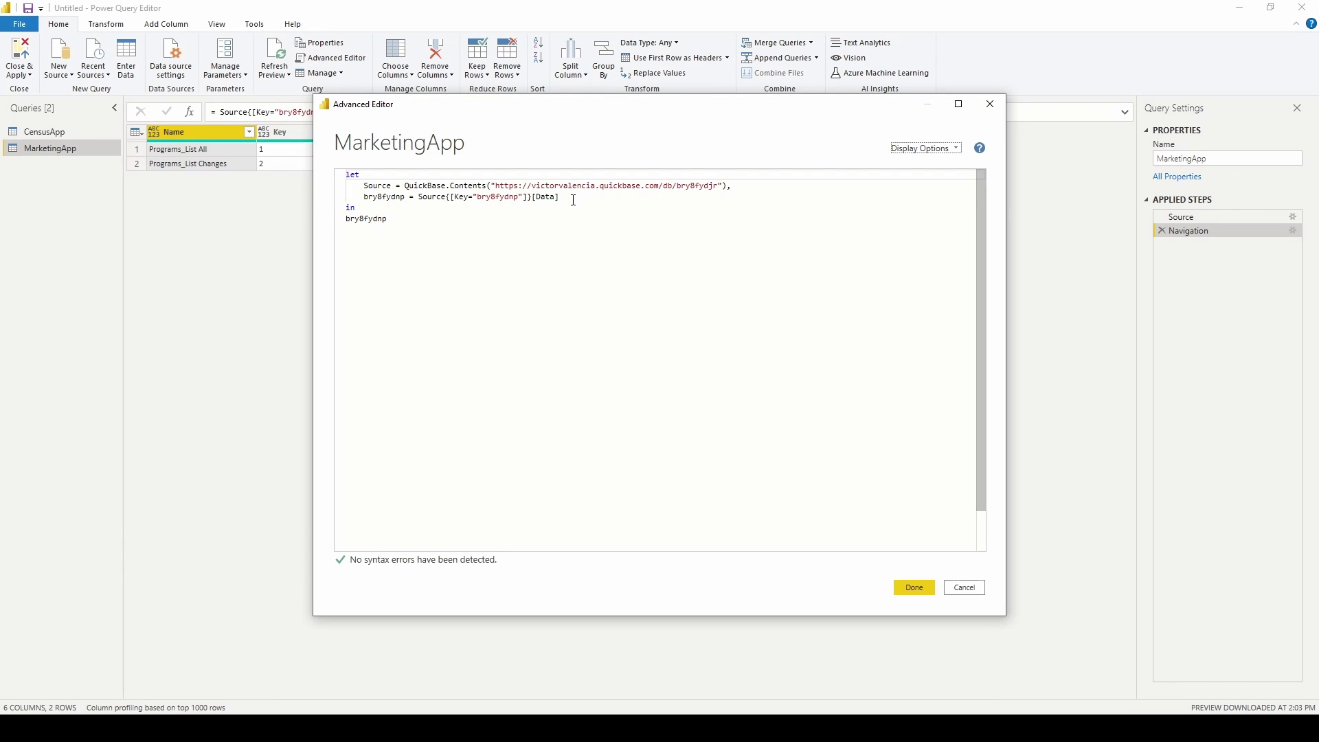
left_click_drag(574, 200, 342, 199)
key("BackSpace")
key("BackSpace")
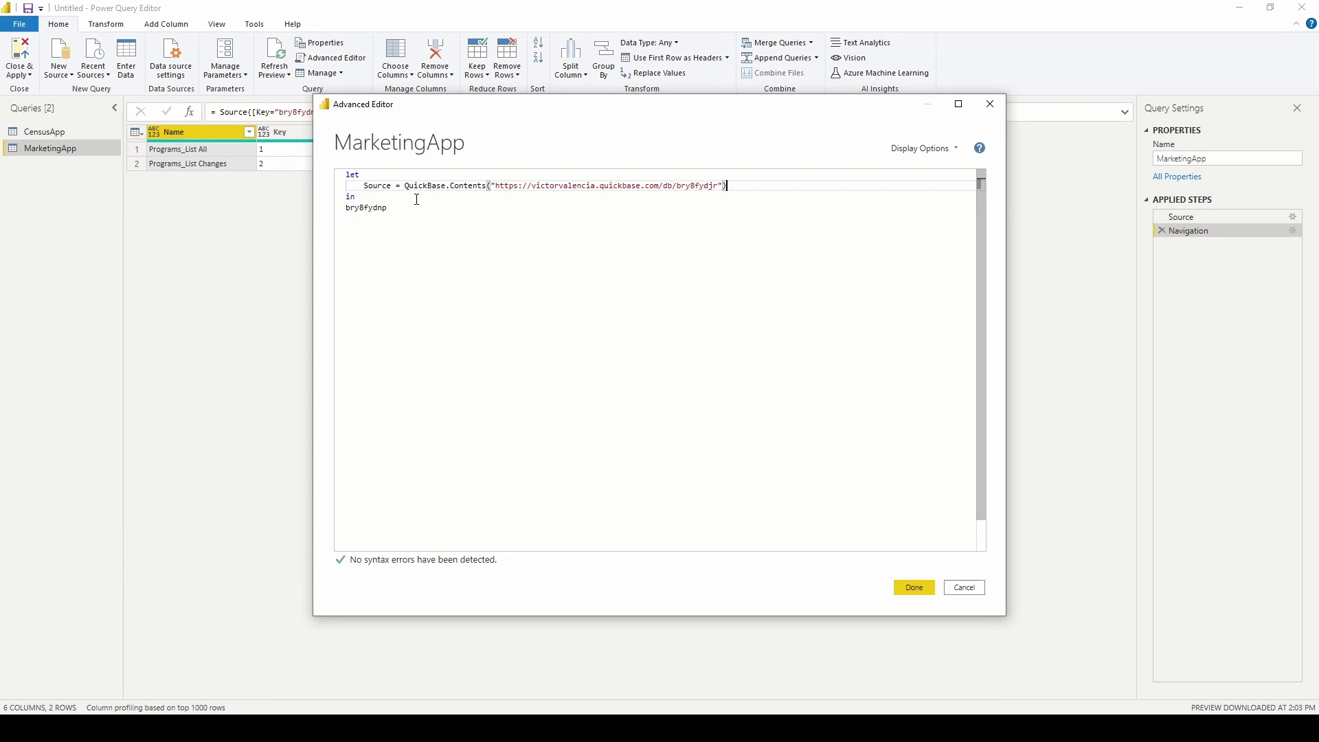
key("BackSpace")
double_click(349, 196)
double_click(389, 187)
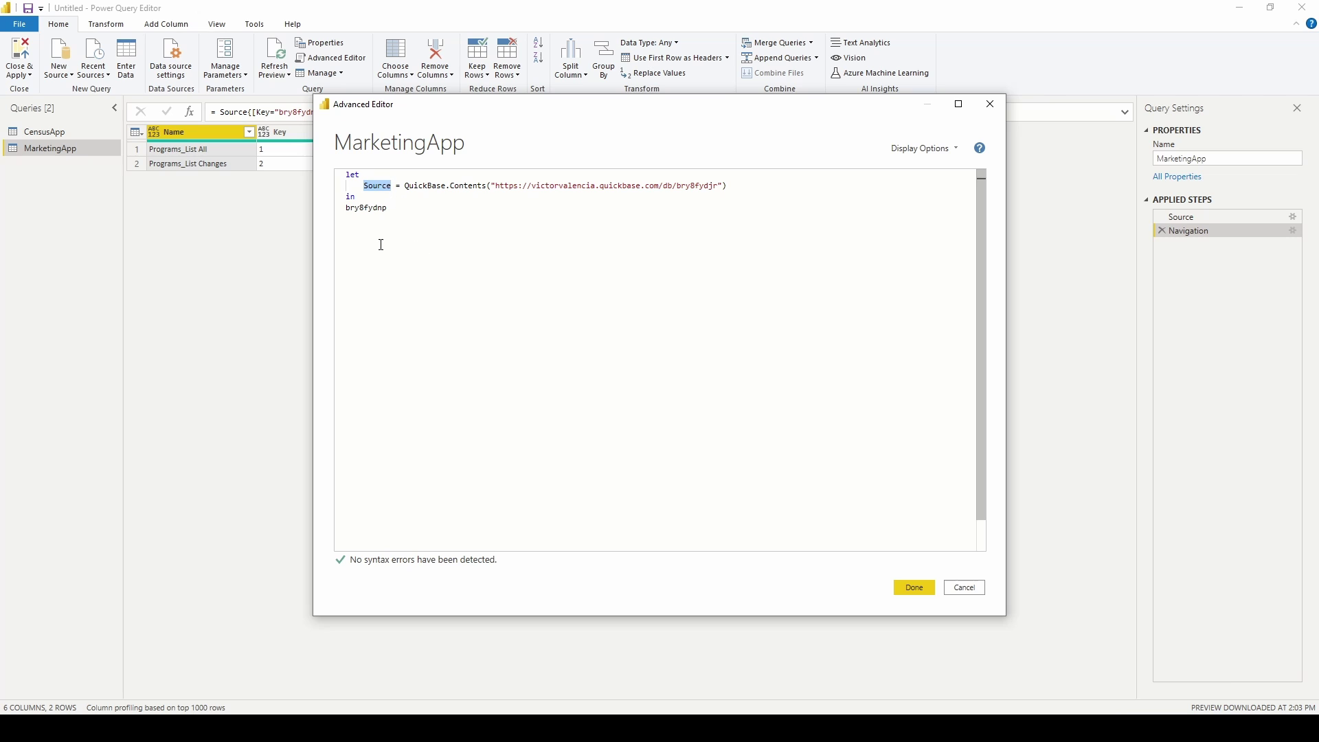
double_click(366, 208)
type("Source")
left_click(914, 587)
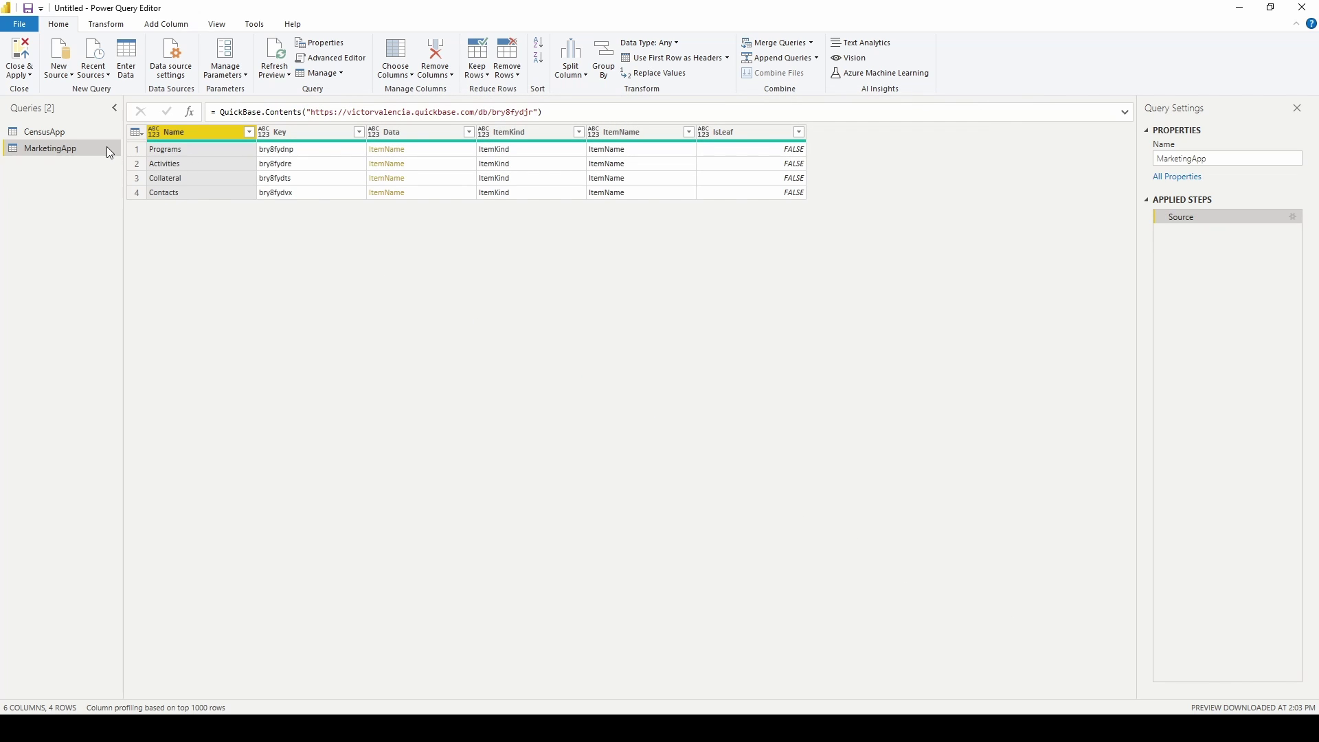
left_click(335, 60)
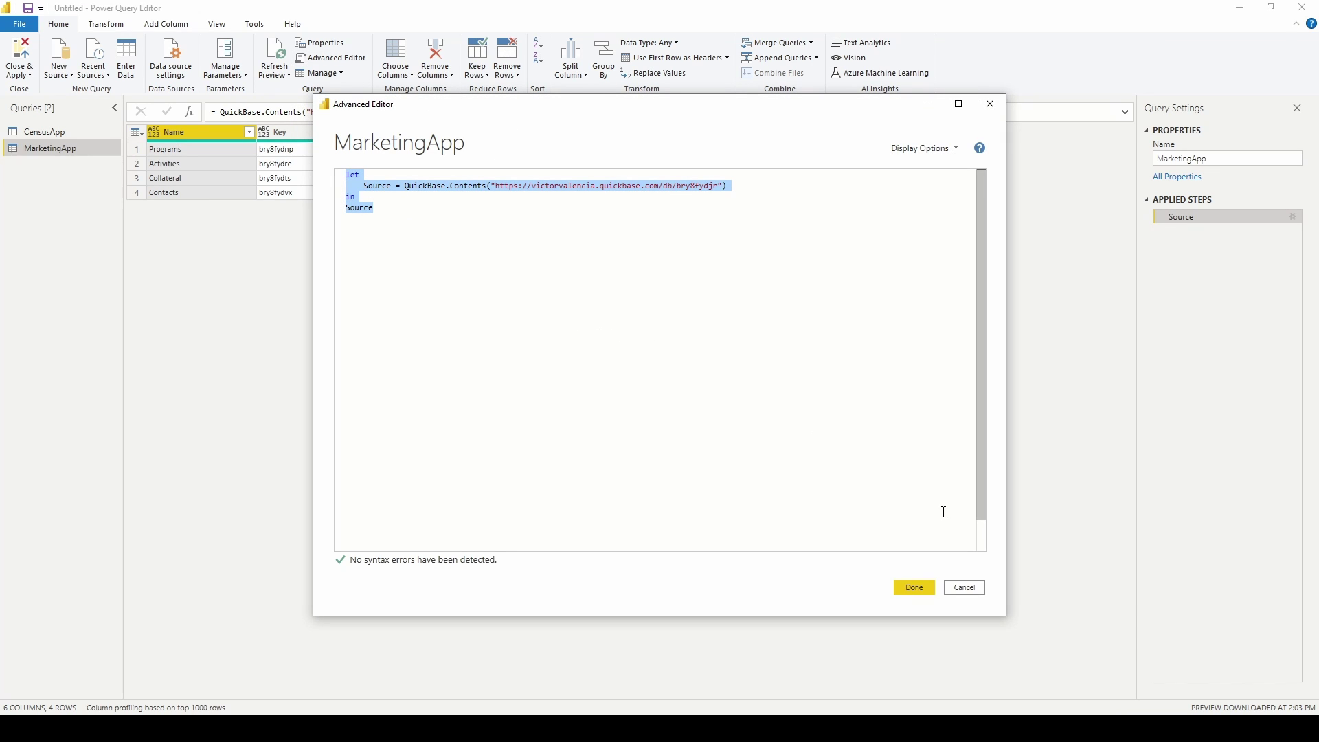
Create a blank query and replace its code with the pasted QuickBase connection code.
left_click(964, 587)
left_click(59, 58)
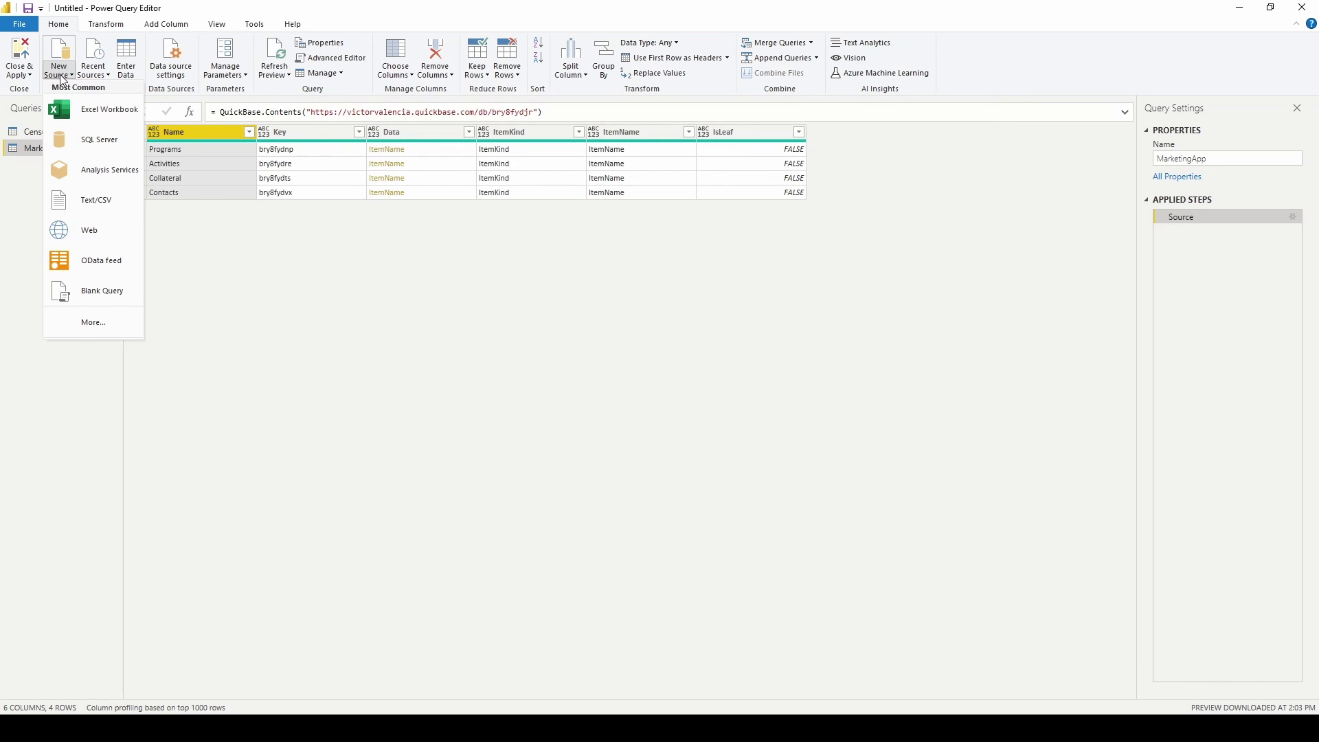
left_click(110, 290)
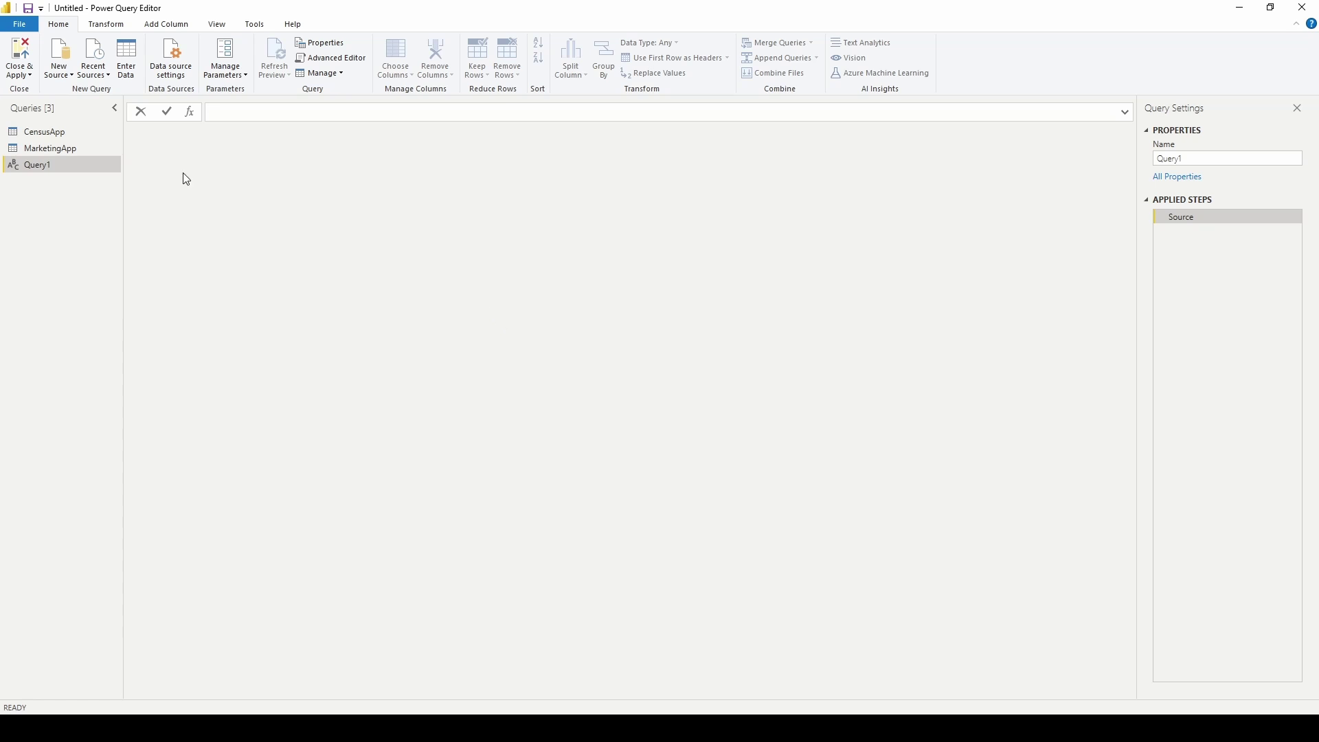
left_click(346, 63)
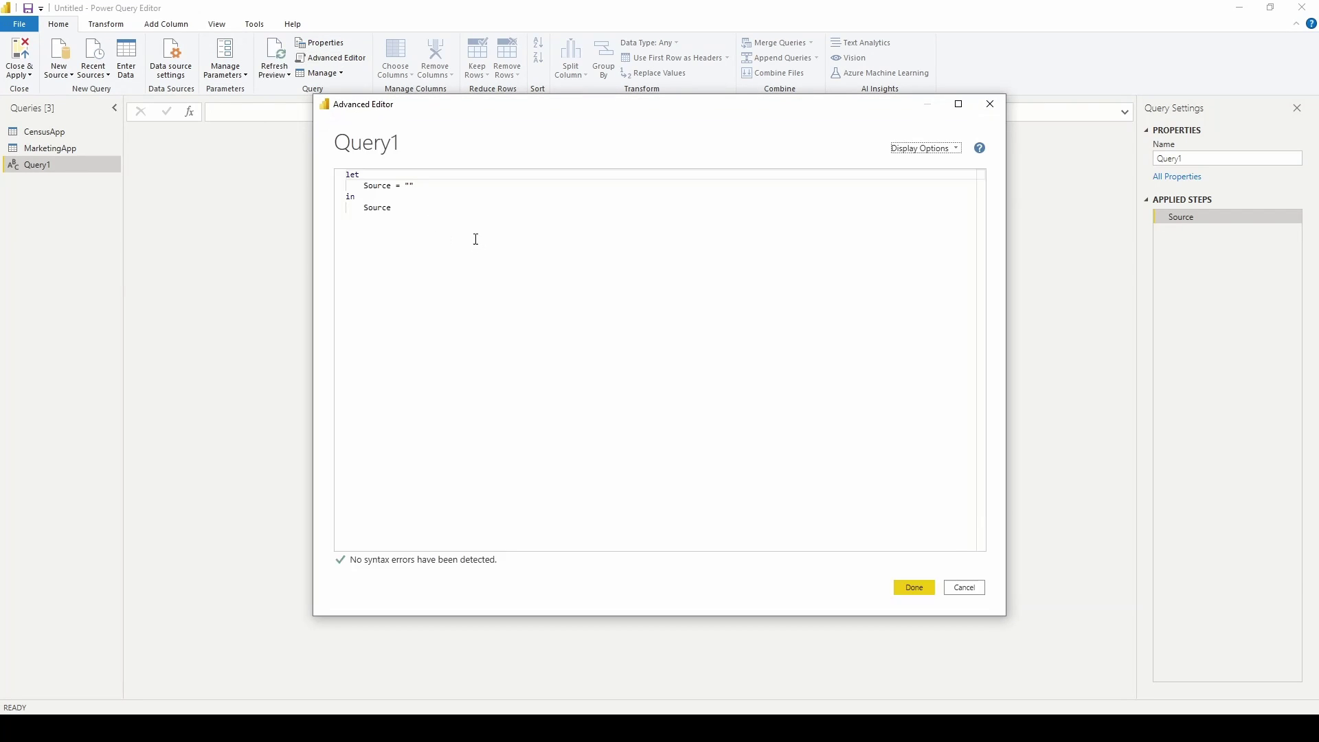
key("ctrl+a")
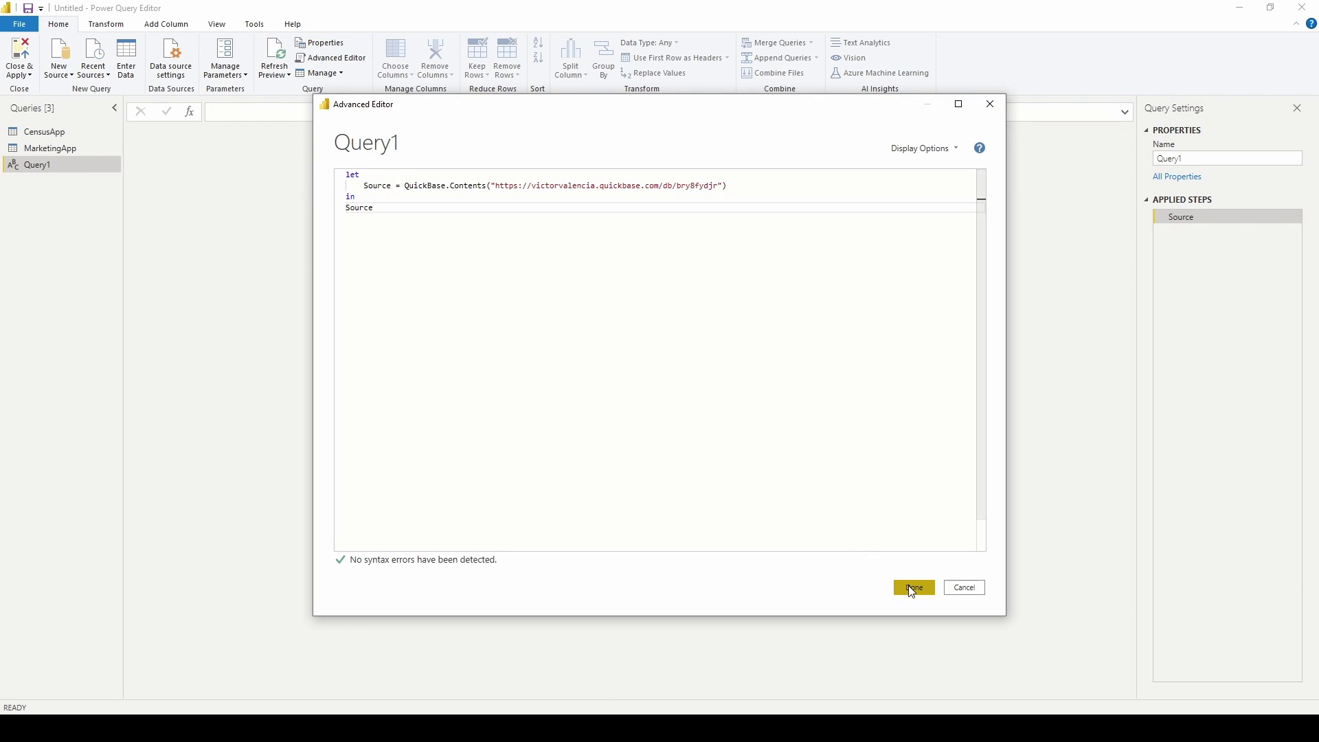
left_click(914, 587)
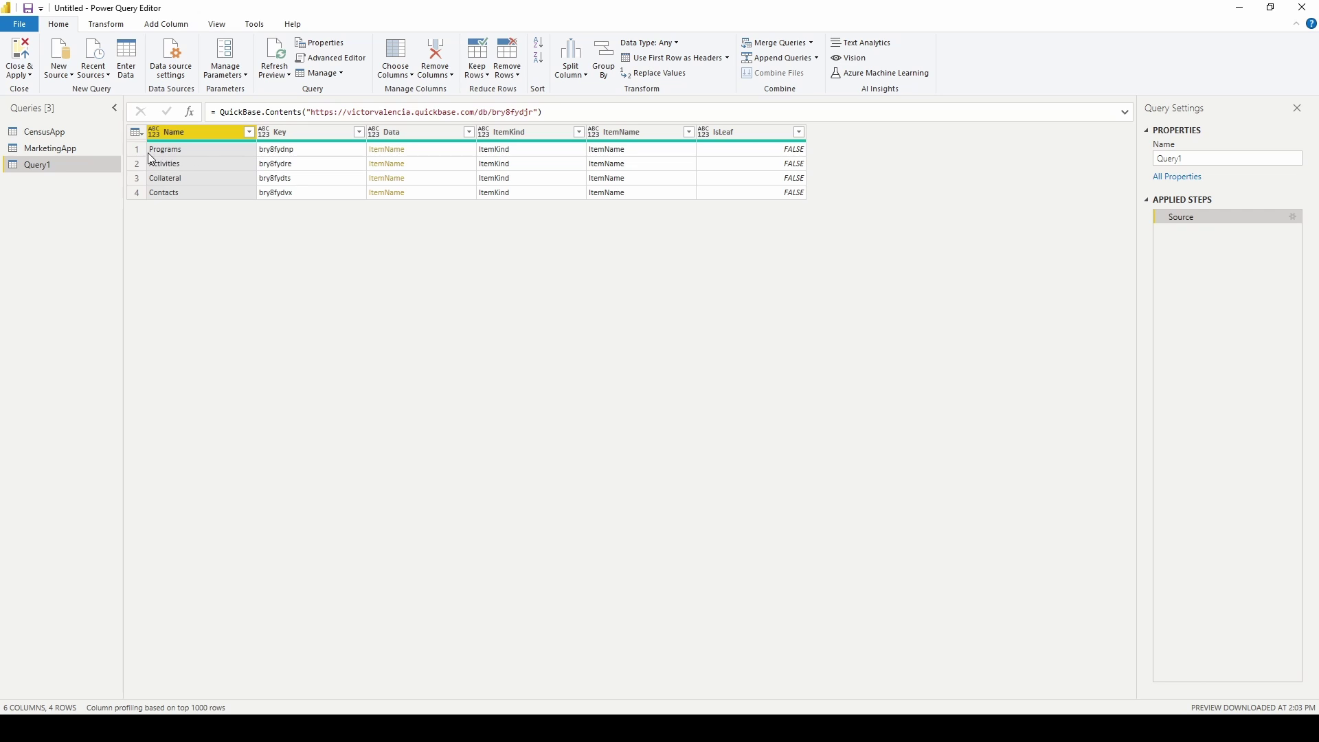
Rename the query ProgramsAll and drill into the Programs_List All table.
left_click(1172, 159)
type("ProgramsAll")
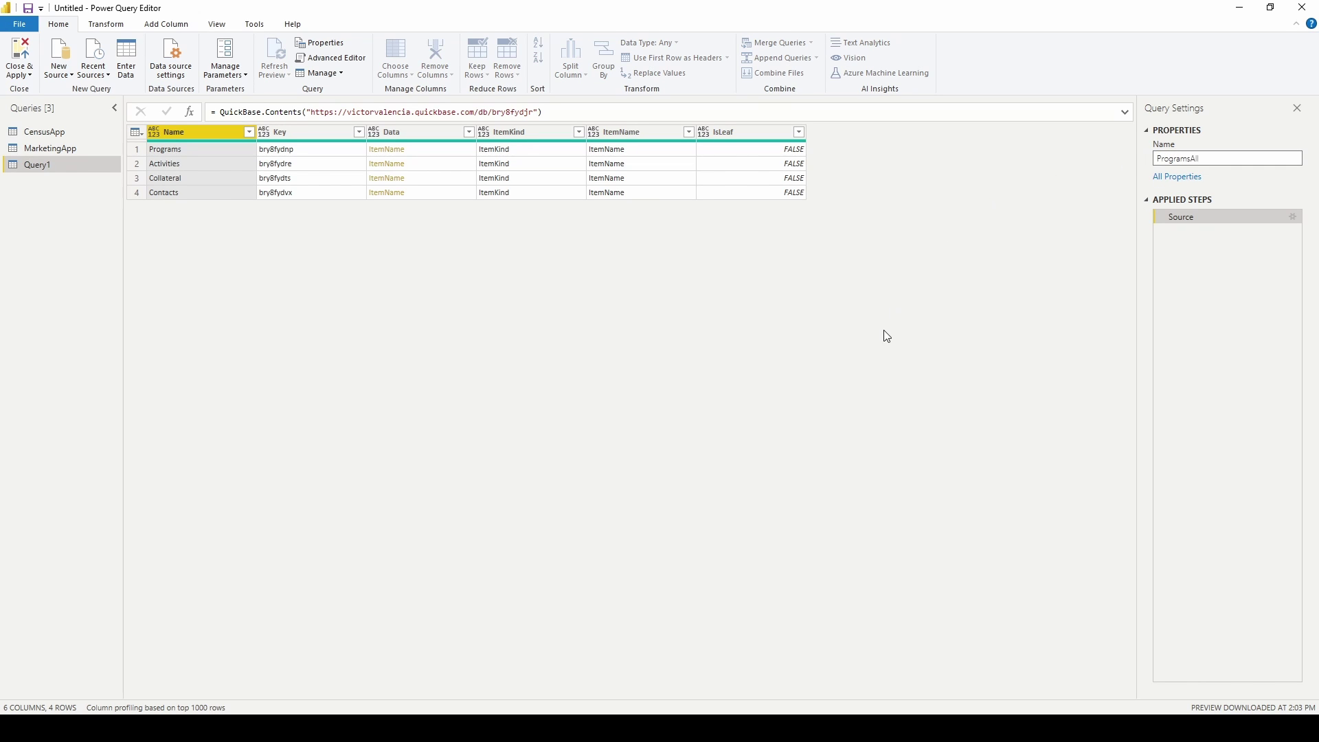
key("Return")
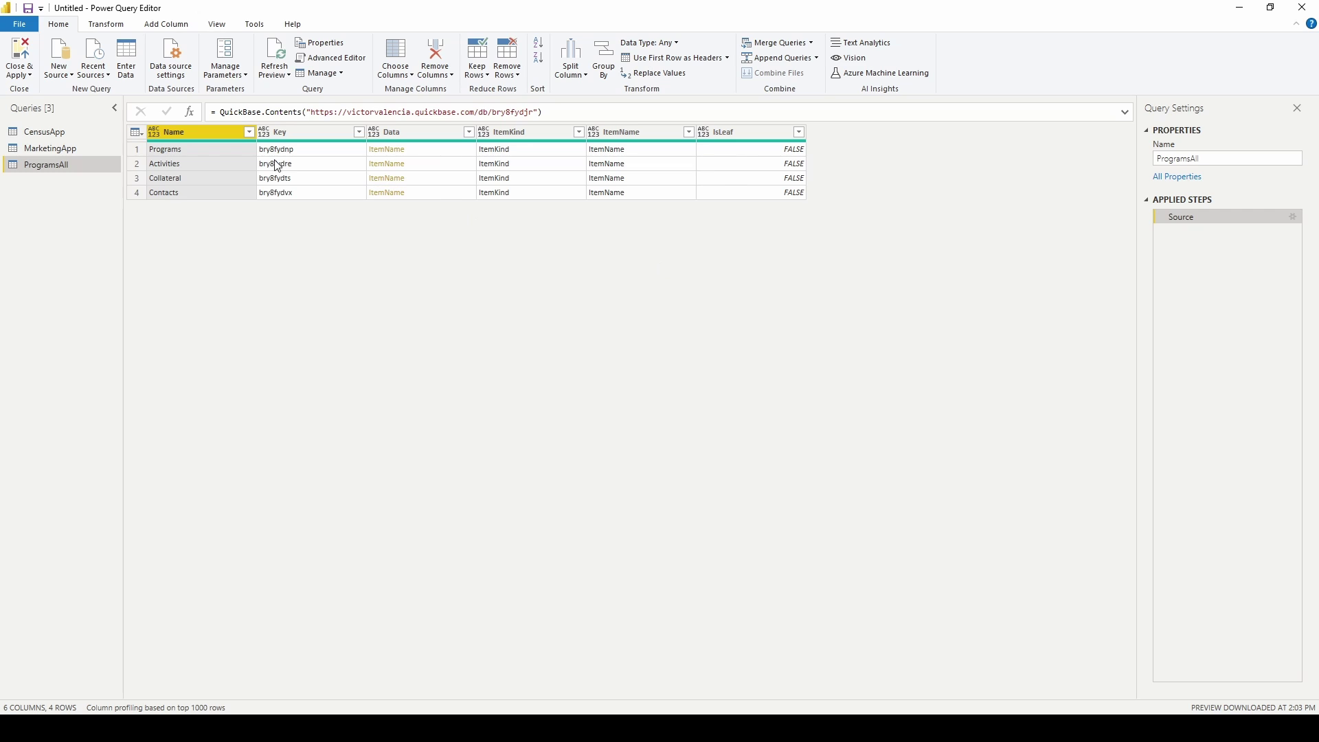
left_click(386, 151)
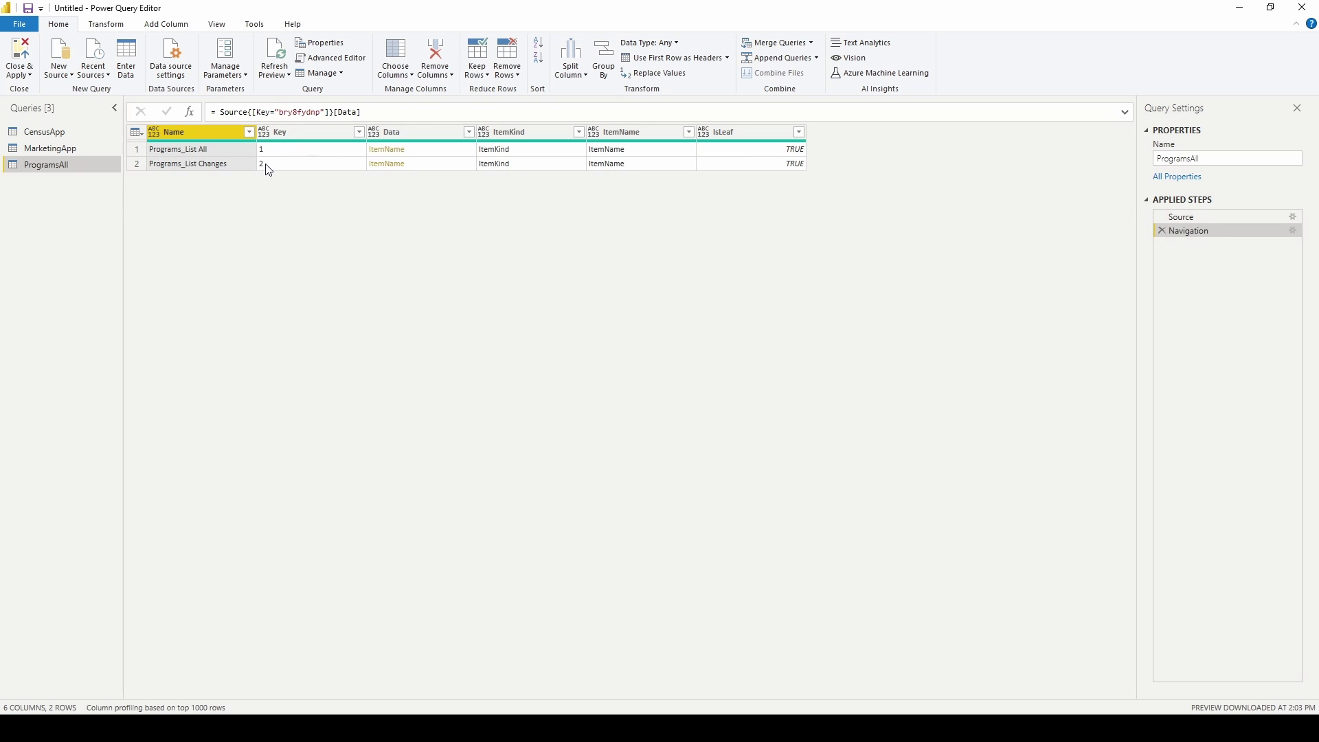
left_click(390, 151)
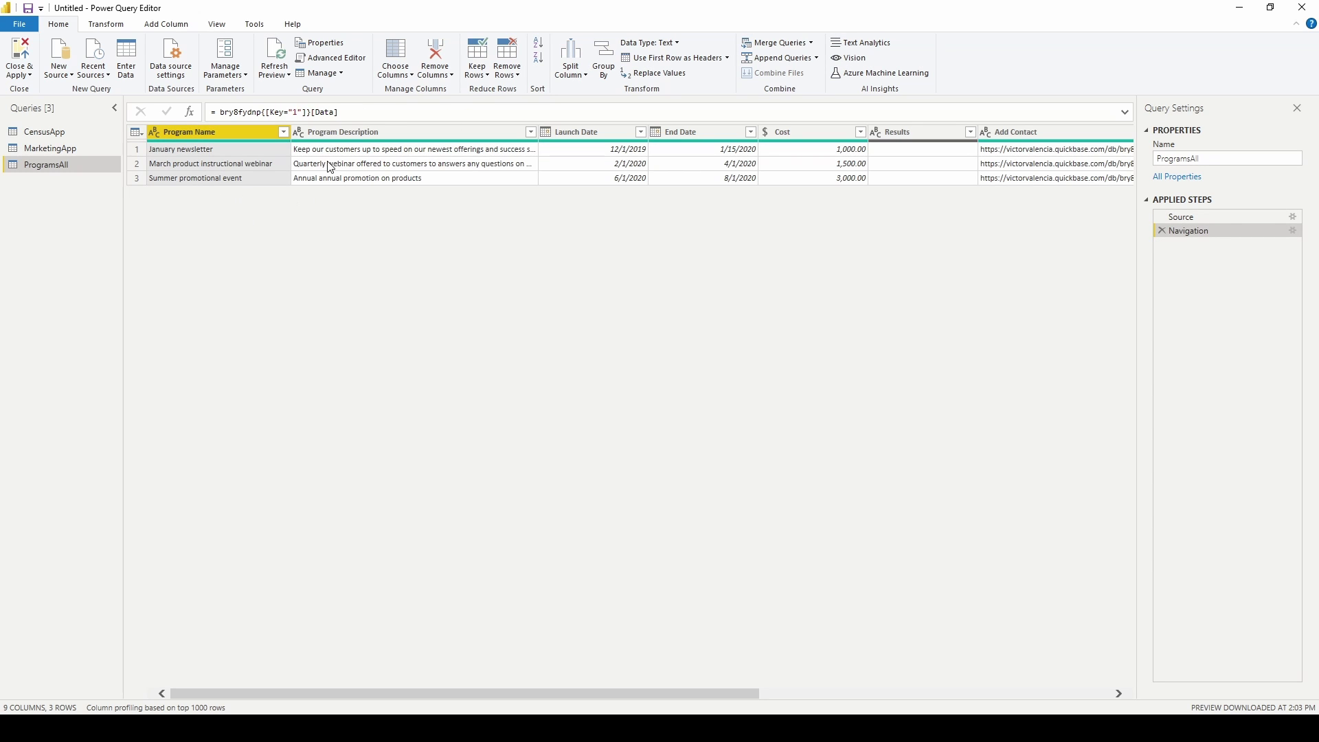
left_click(59, 70)
Create another blank query holding the pasted QuickBase connection code.
left_click(116, 295)
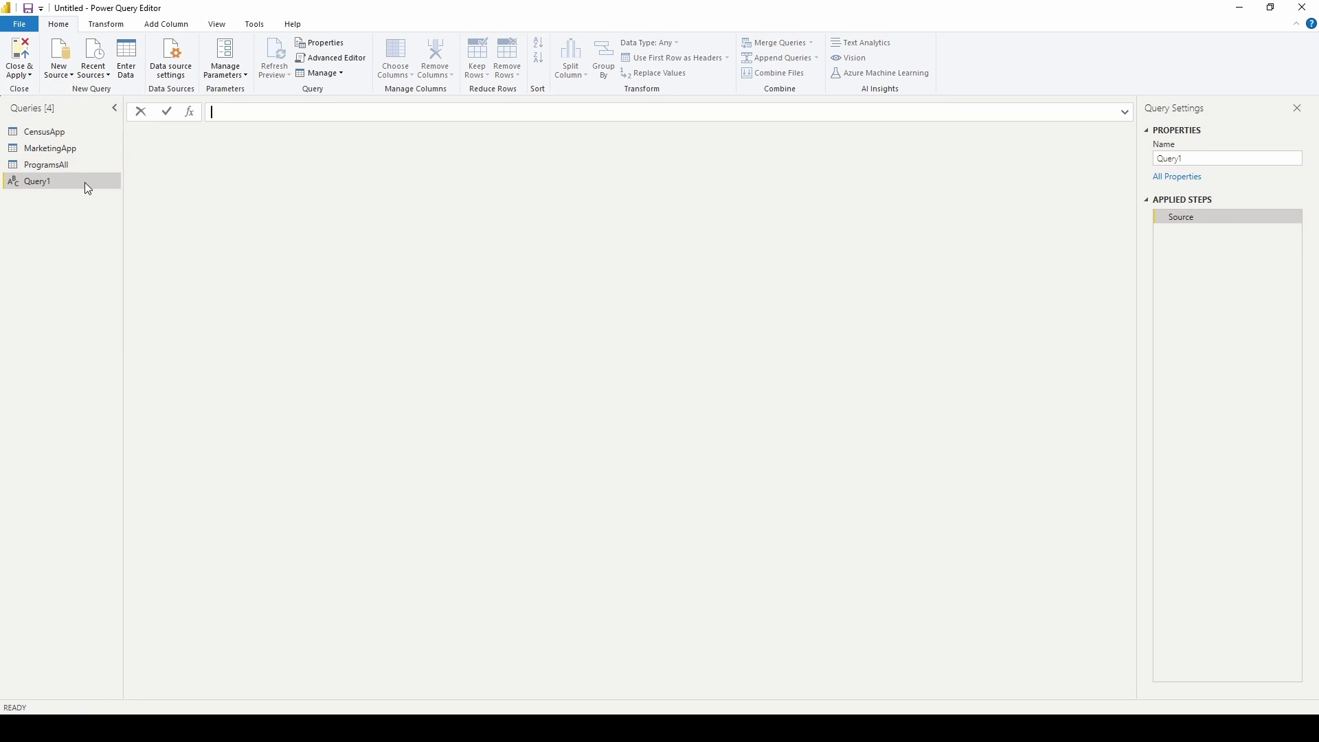
left_click(323, 58)
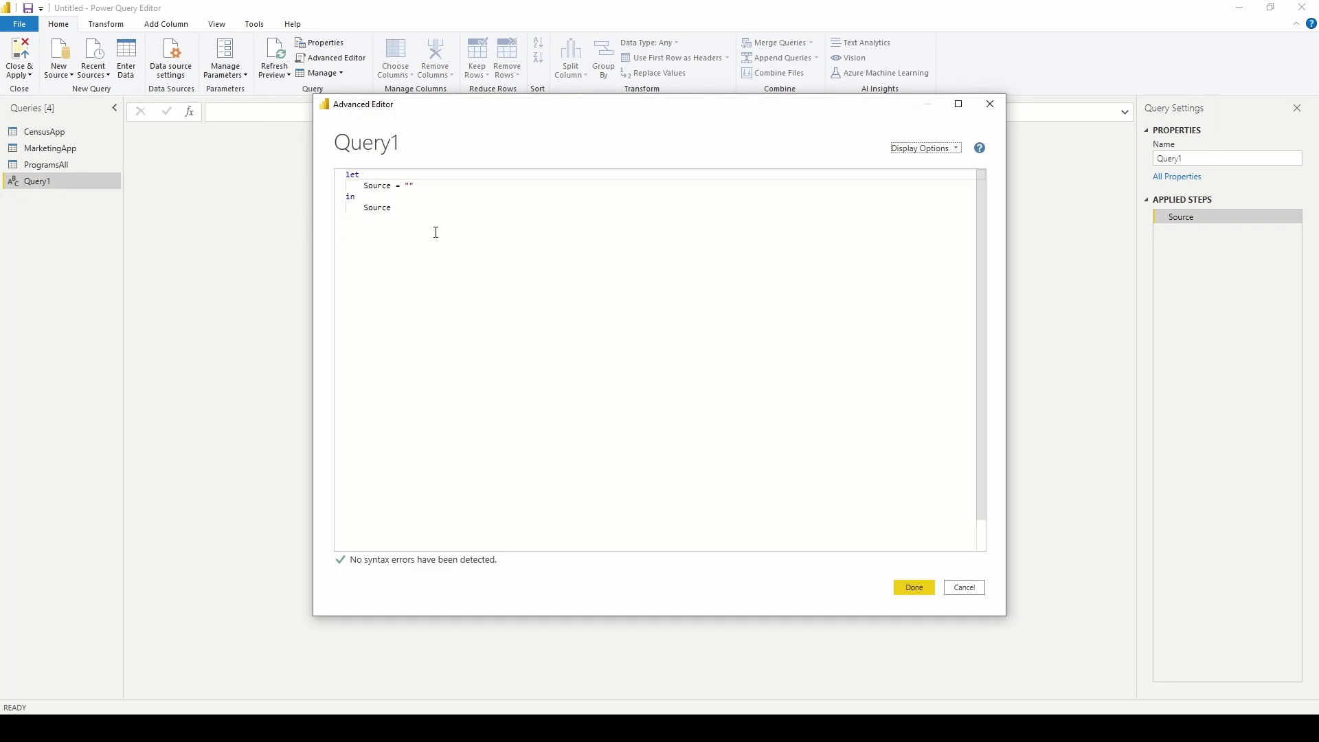
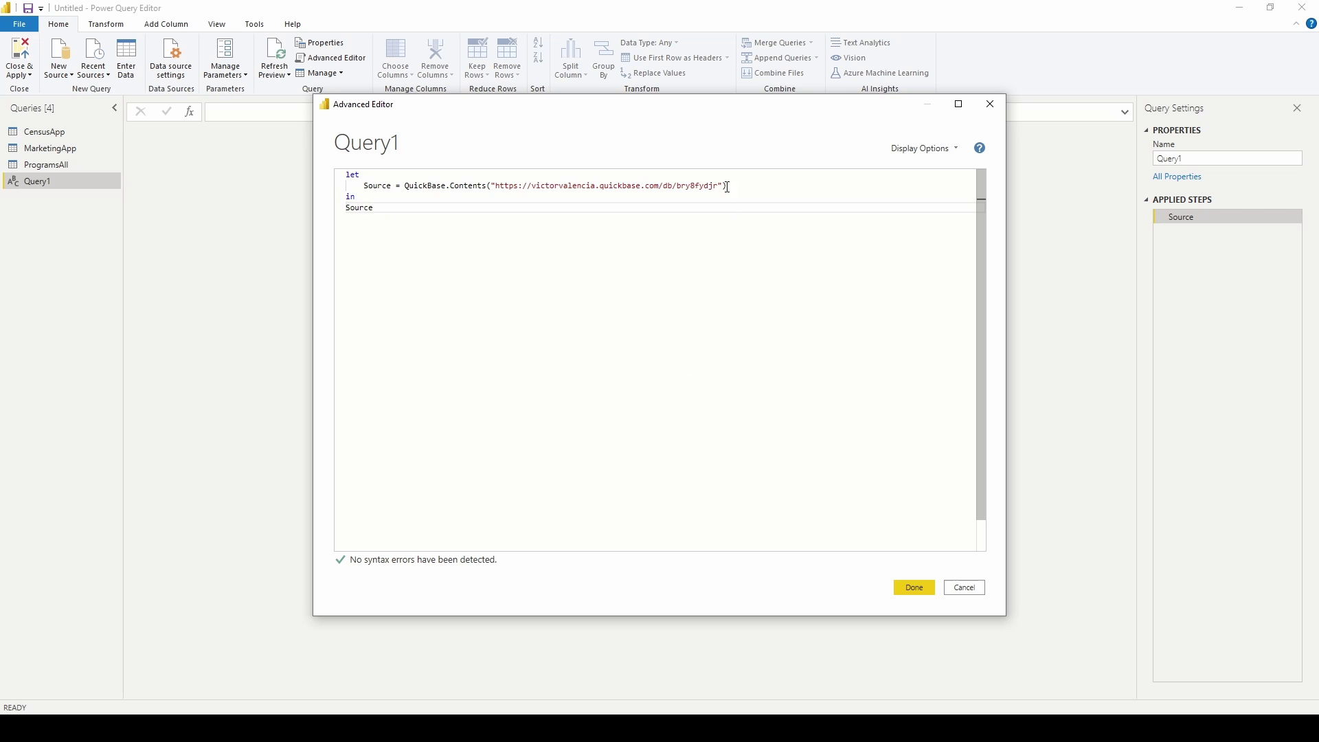
left_click(911, 589)
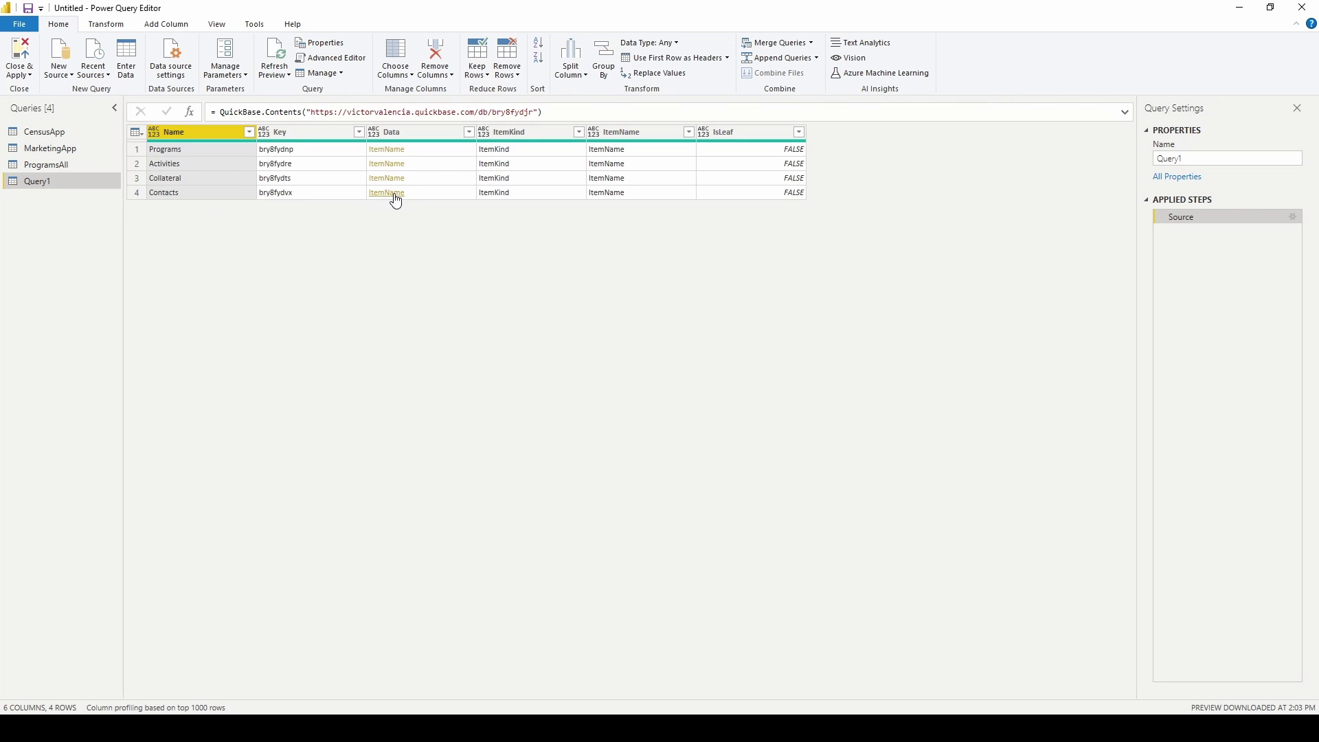
Drill into the Contacts_List All table and rename the query ContactsAll.
left_click(387, 193)
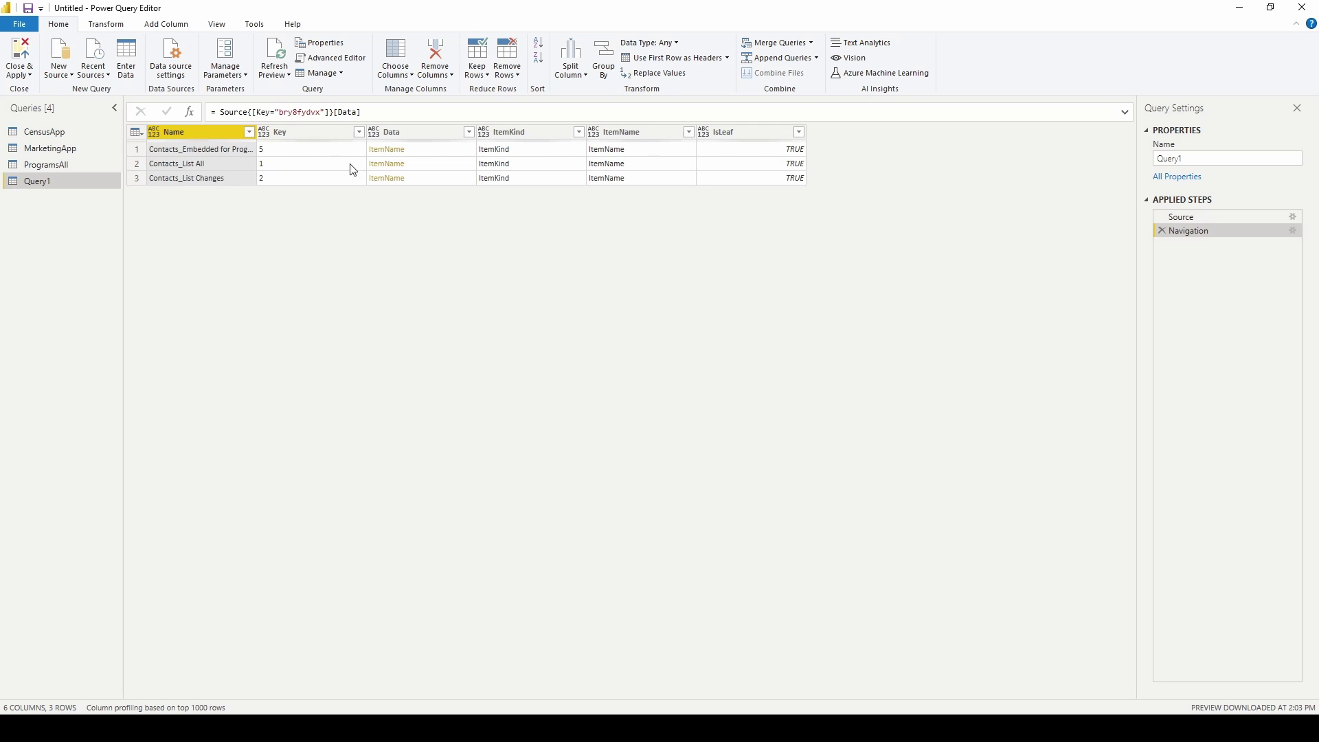
left_click(387, 163)
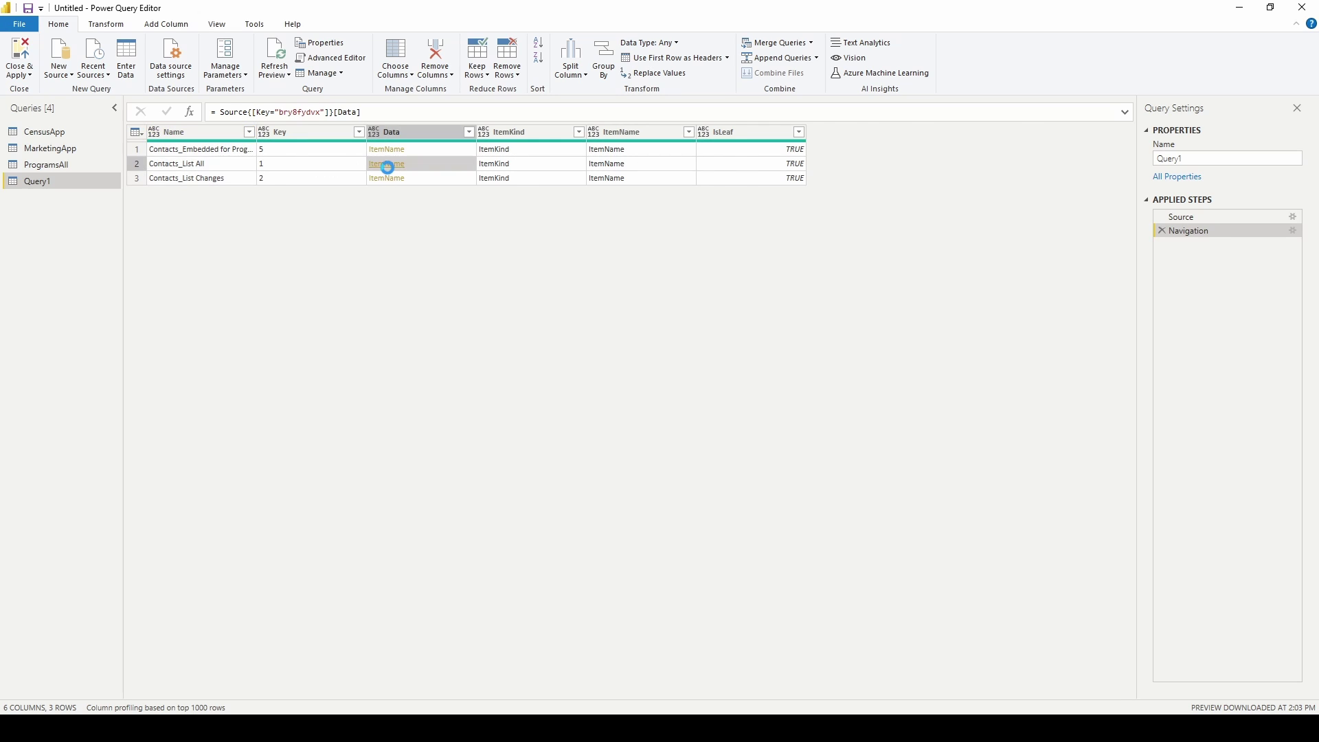
double_click(1175, 161)
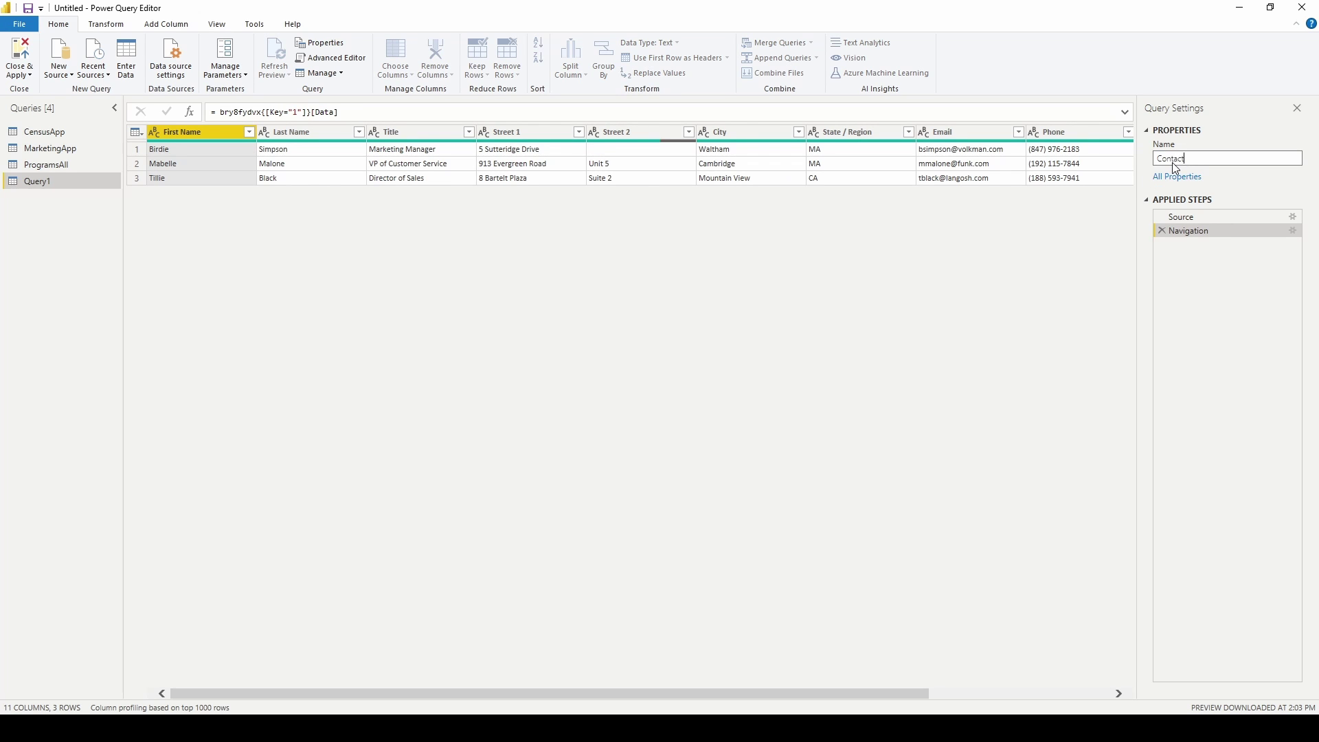
key("Return")
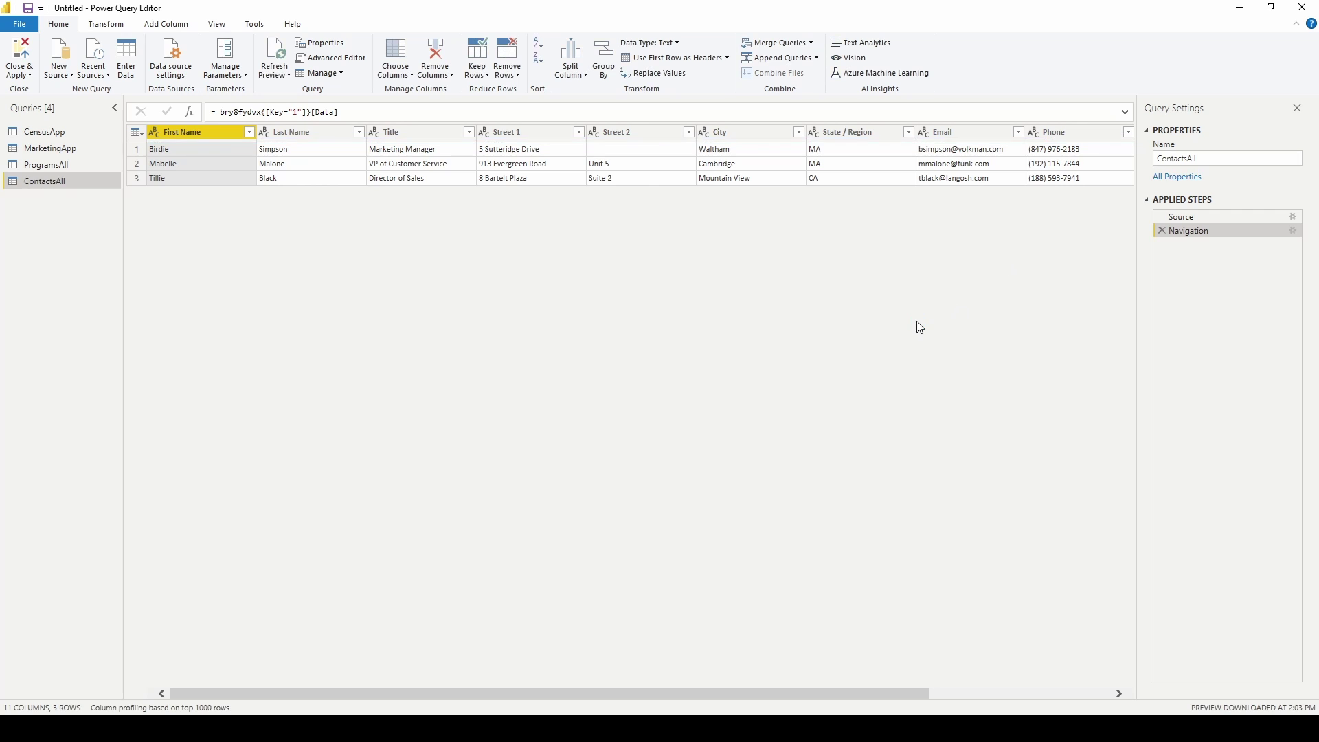
left_click(70, 133)
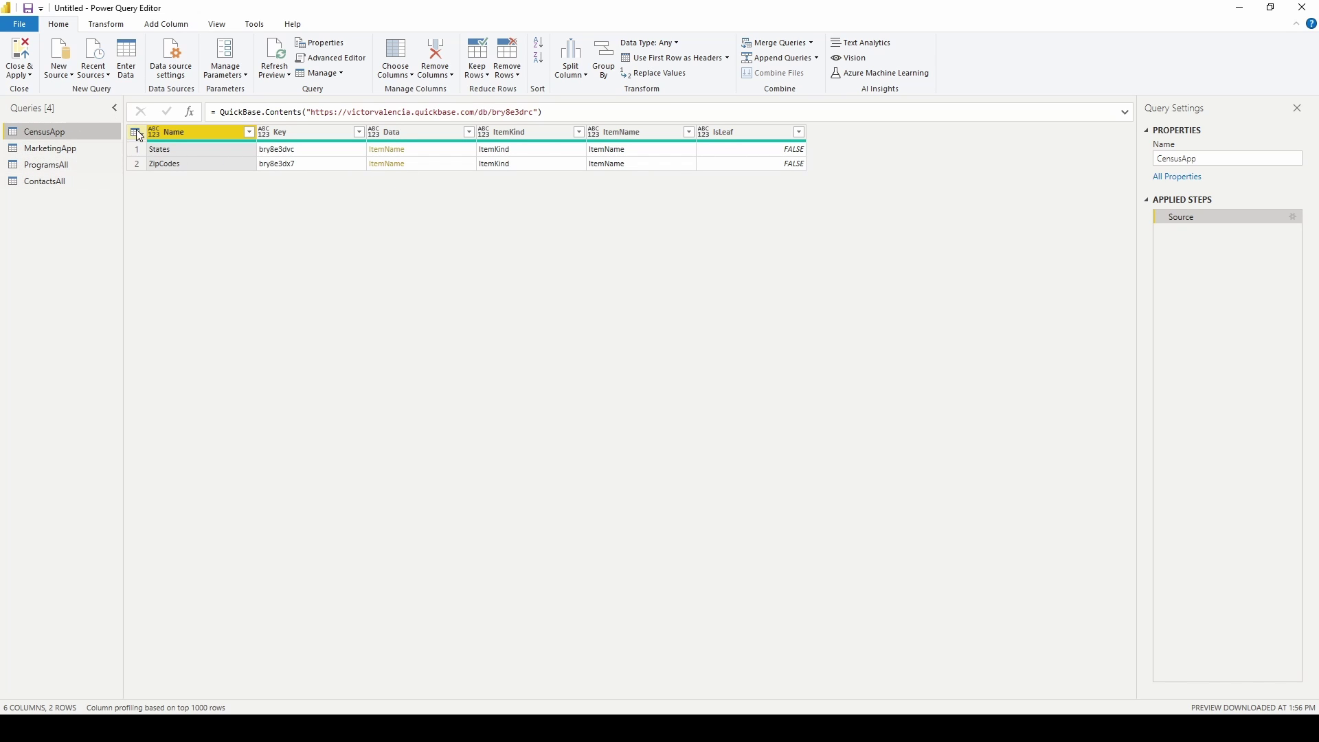
Copy the CensusApp query code into a new blank query.
left_click(345, 64)
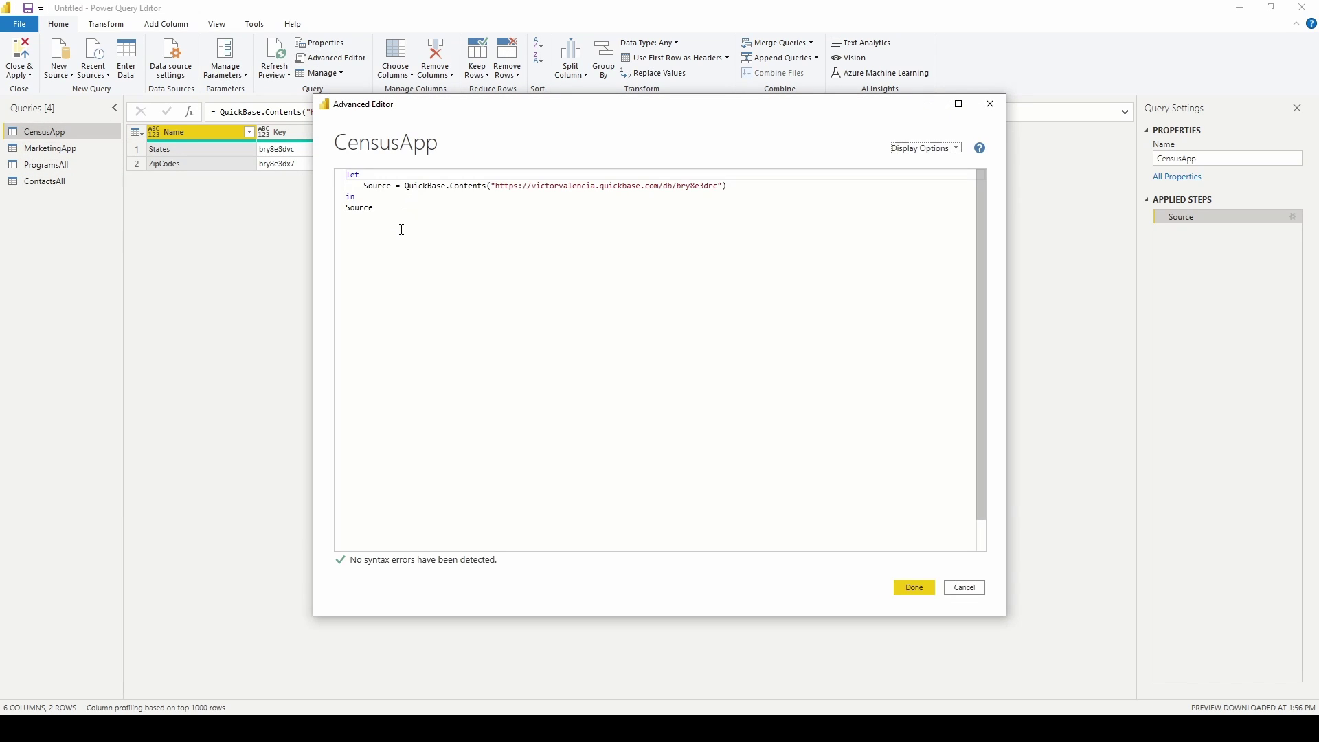
left_click_drag(400, 227, 323, 174)
left_click(924, 587)
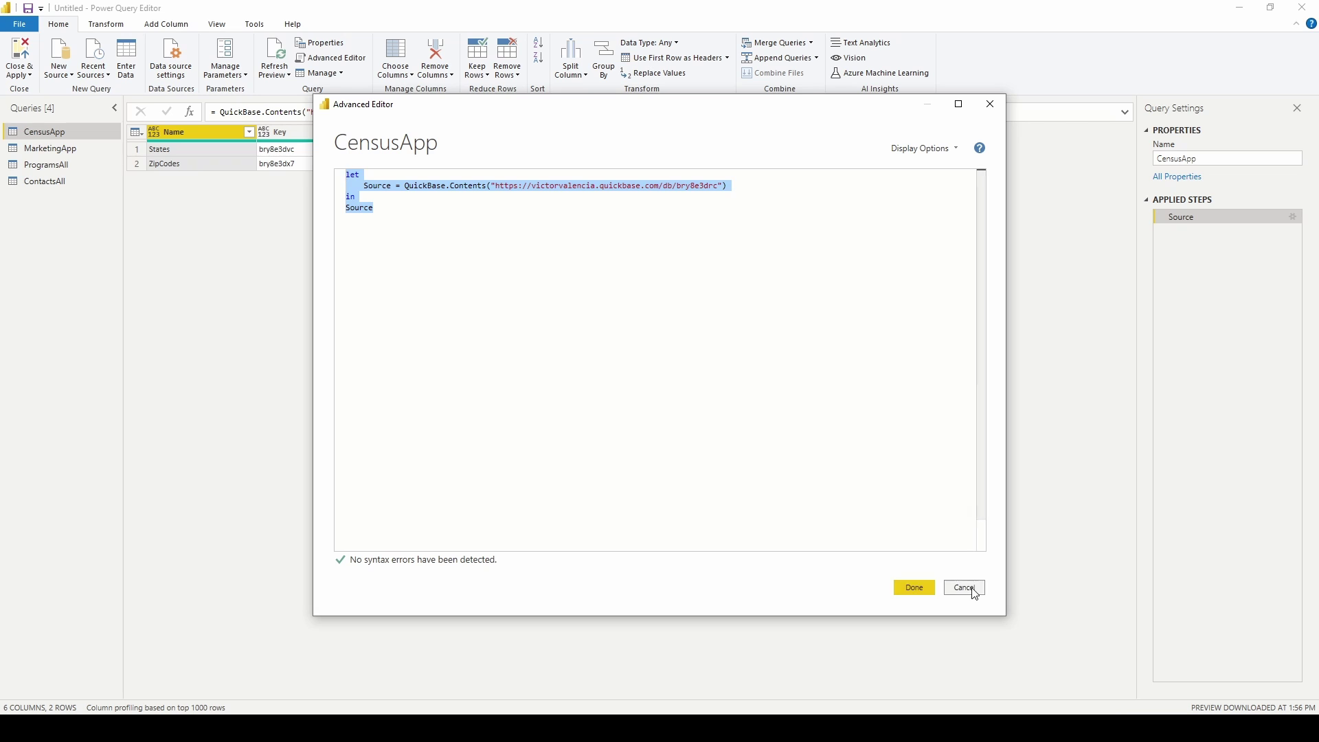
left_click(59, 60)
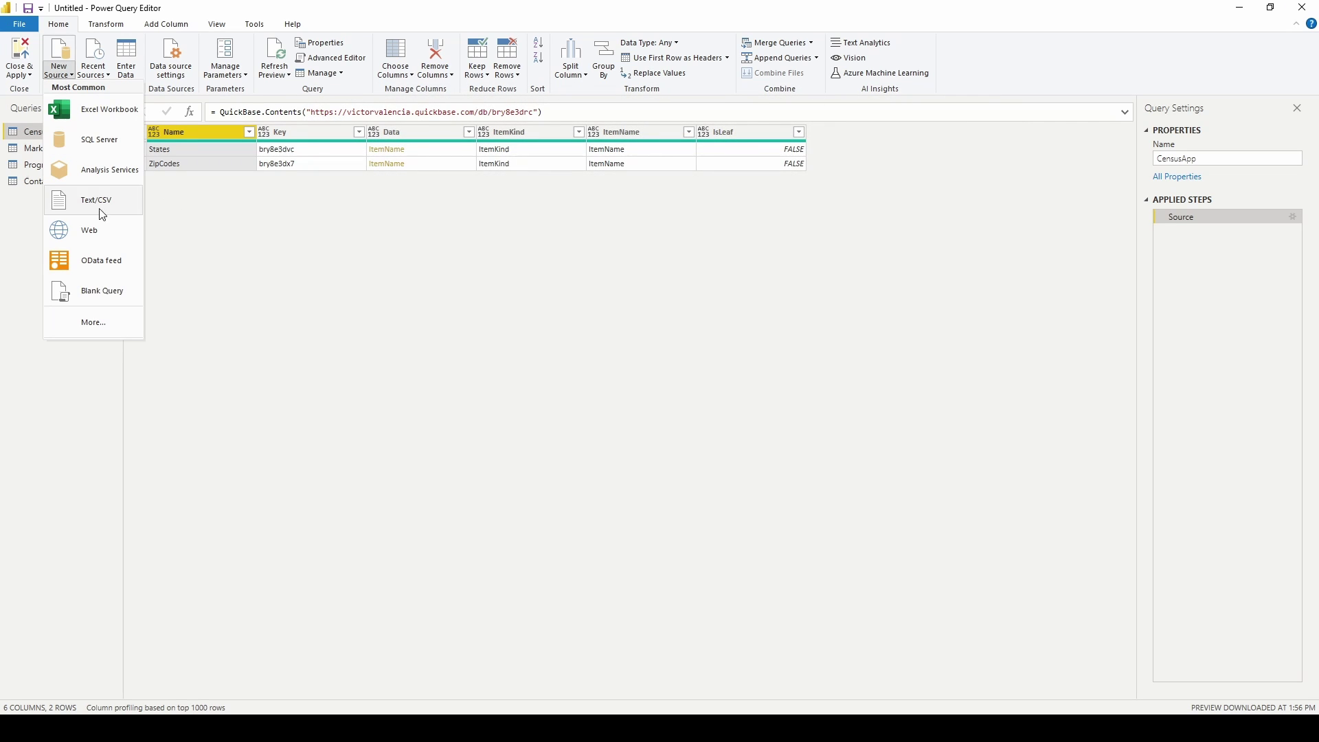
left_click(113, 294)
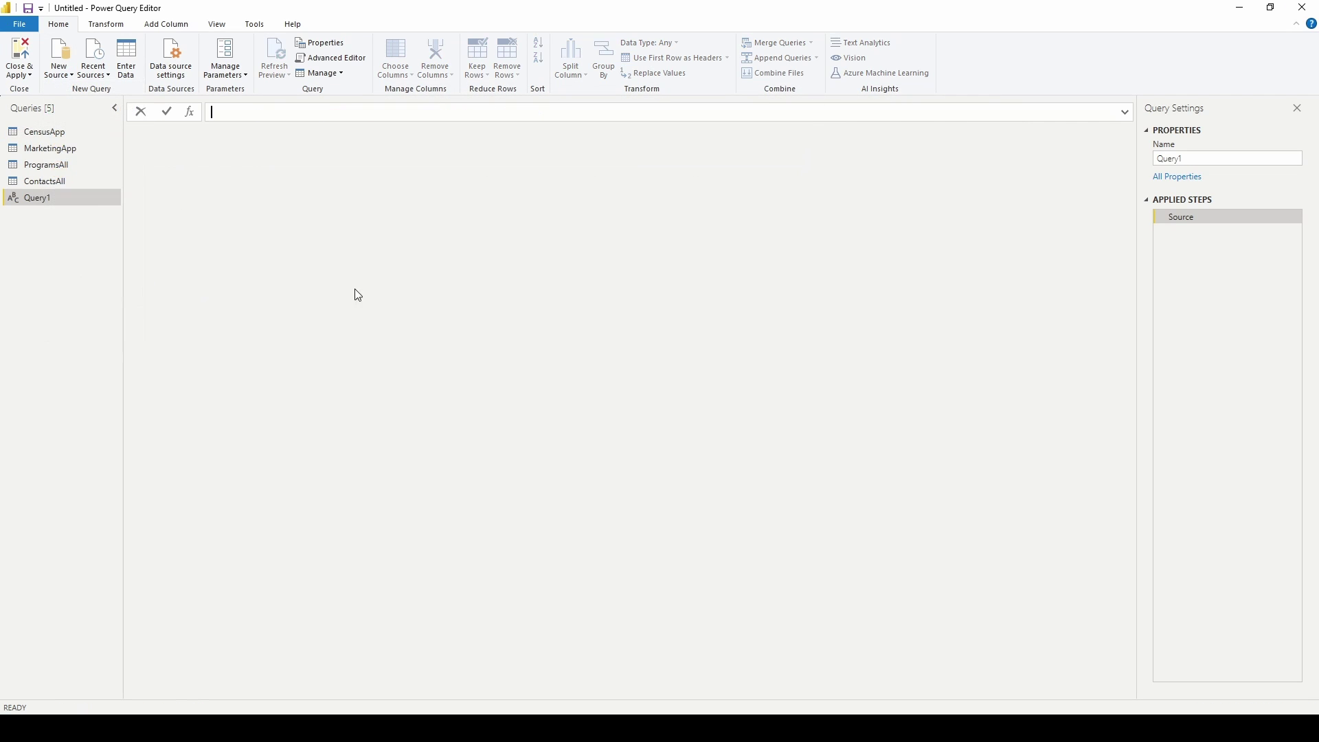
left_click(331, 59)
key("ctrl+v")
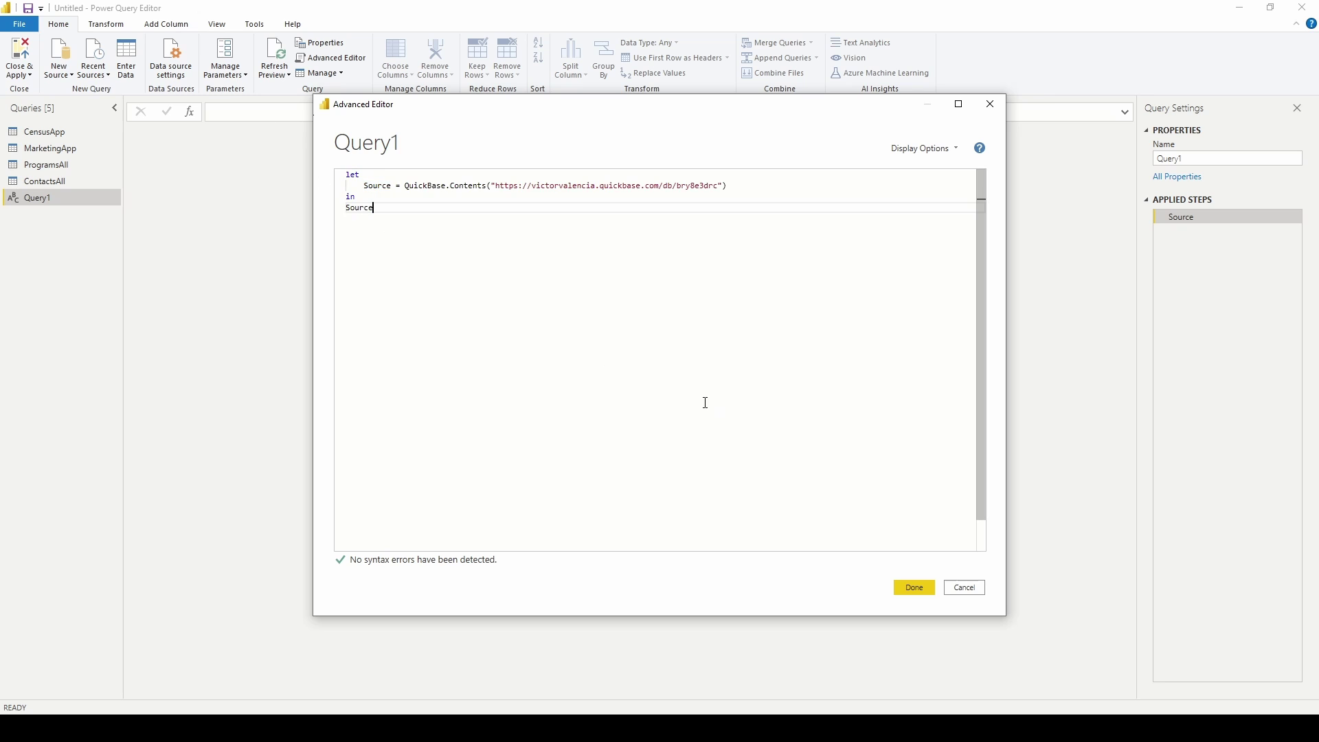
left_click(914, 588)
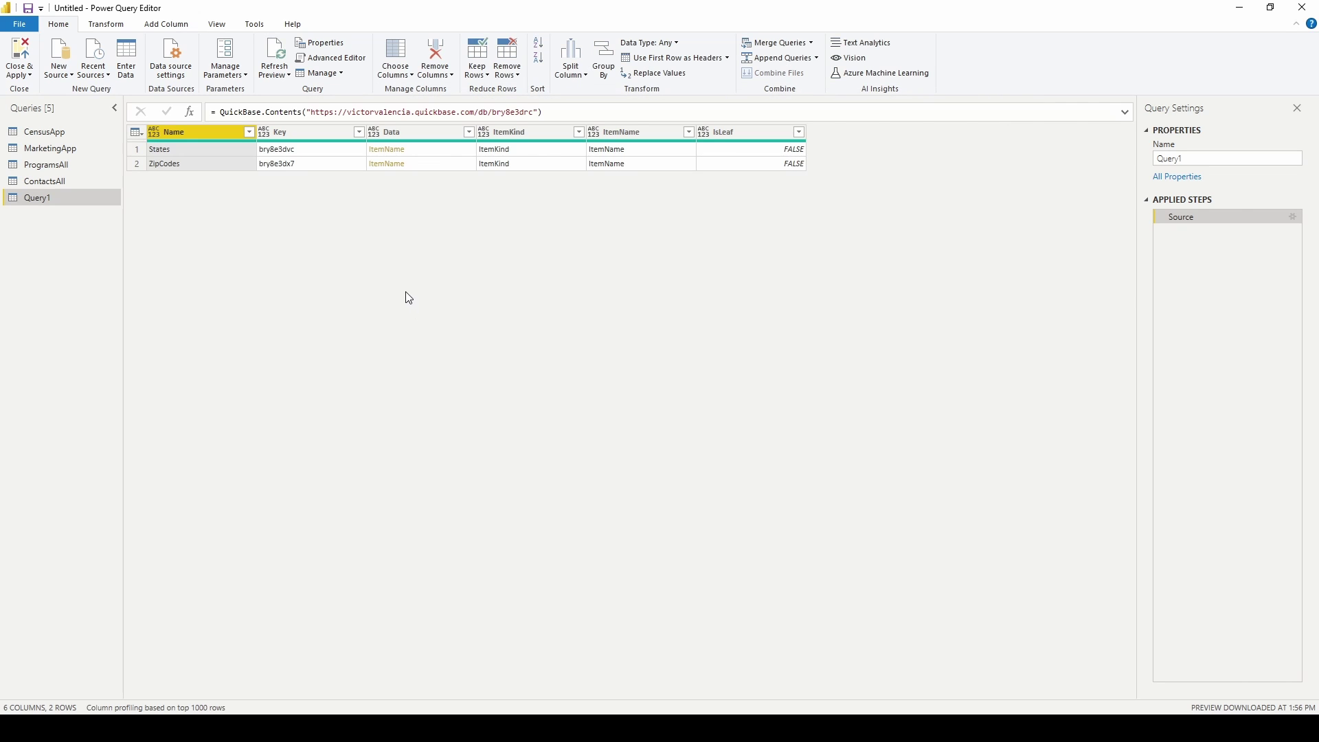
Drill into the ZipCodes_List All table and rename the query ZipCodes.
left_click(402, 166)
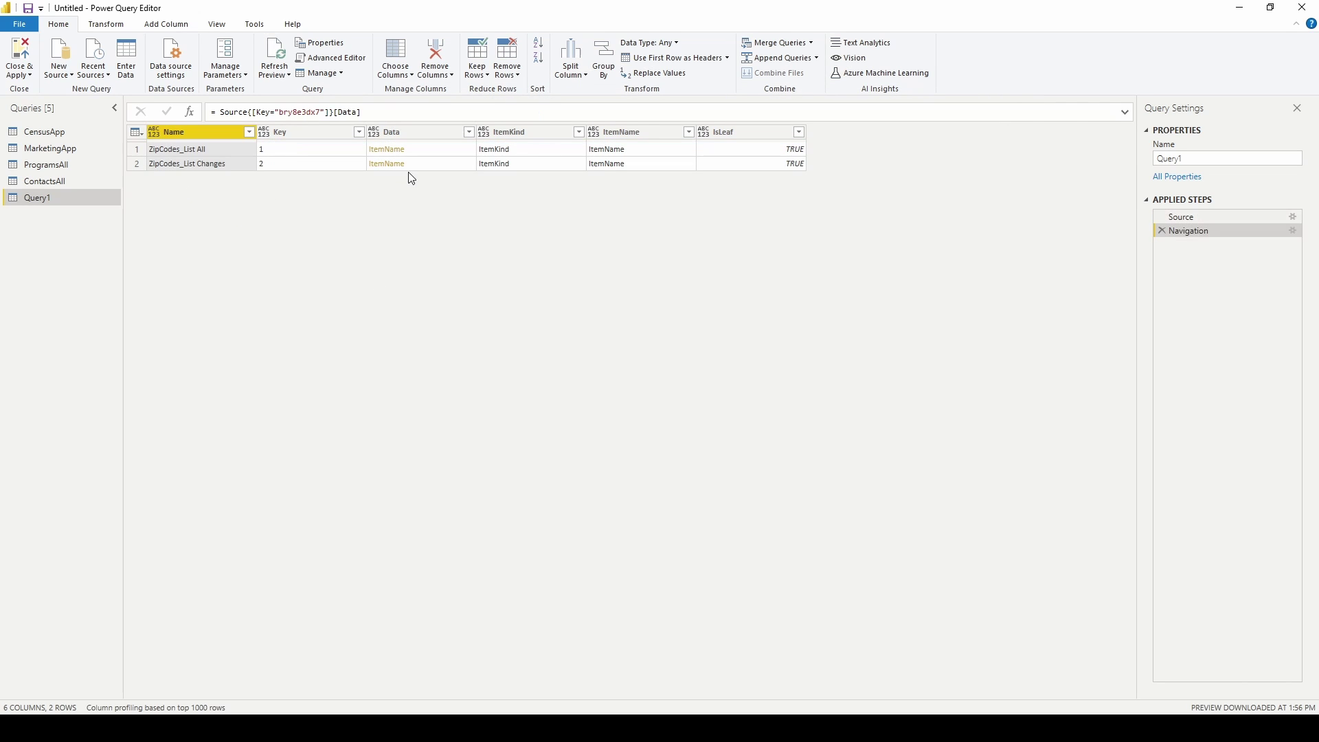
left_click(387, 149)
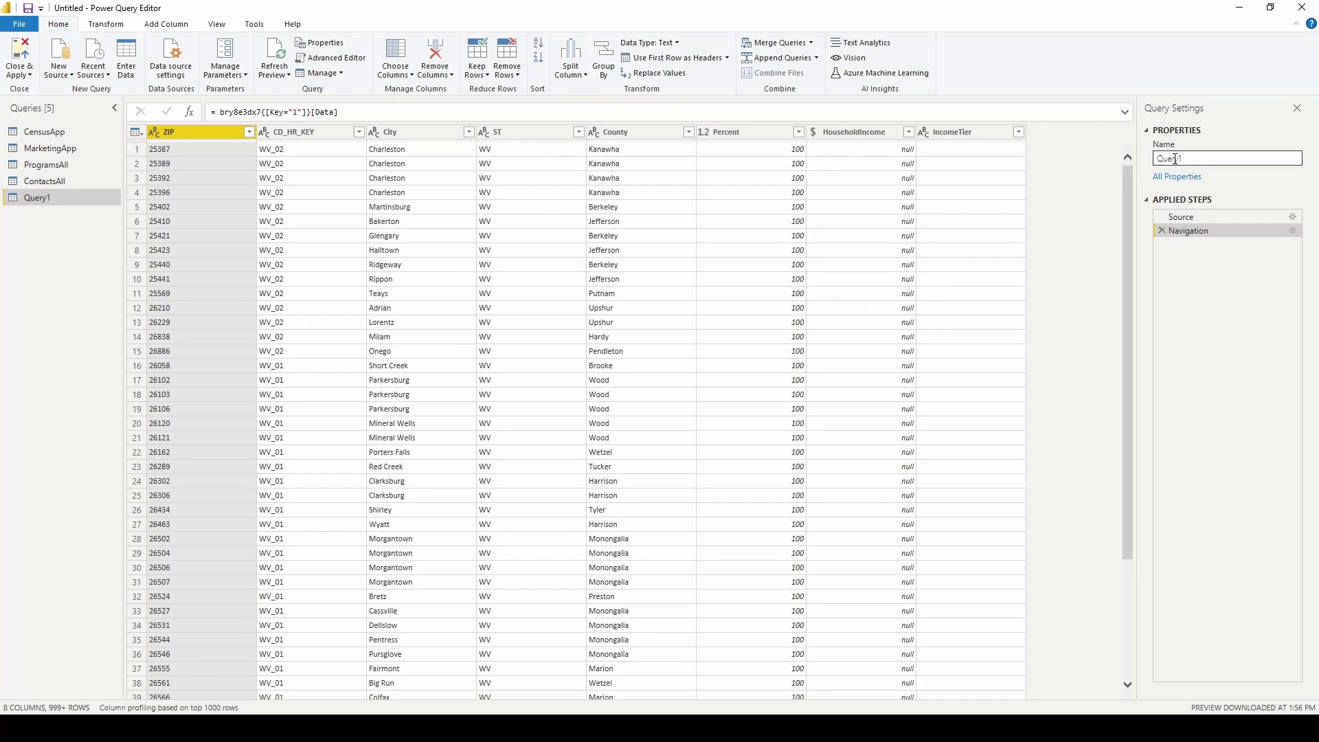
double_click(1173, 158)
type("Z")
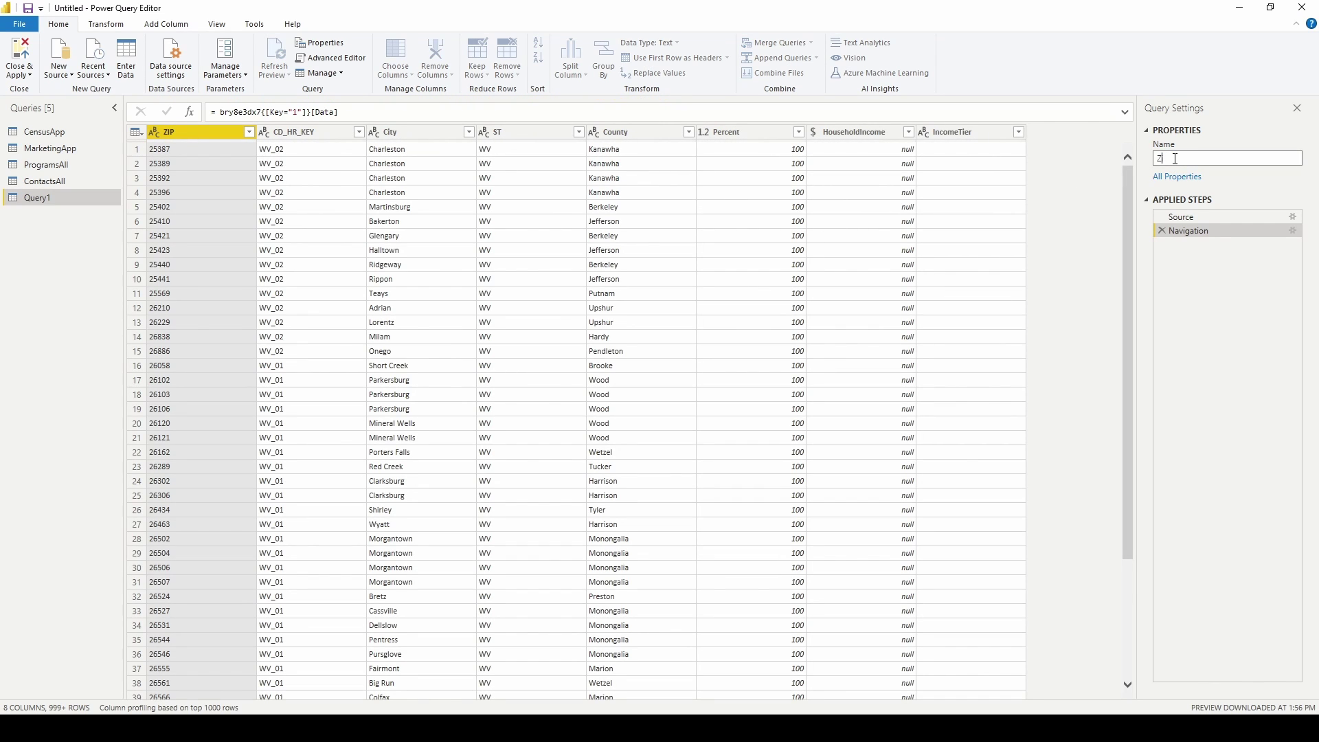
type("ipCodes")
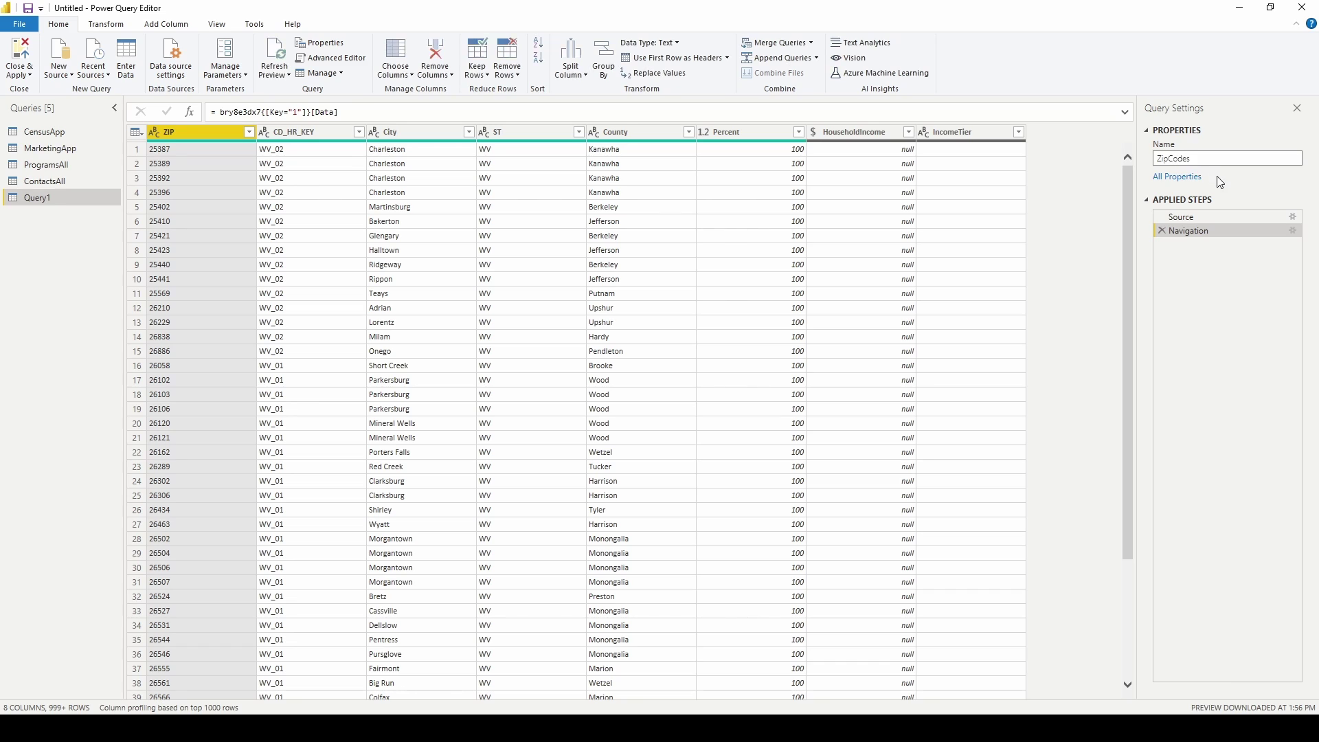
key("Return")
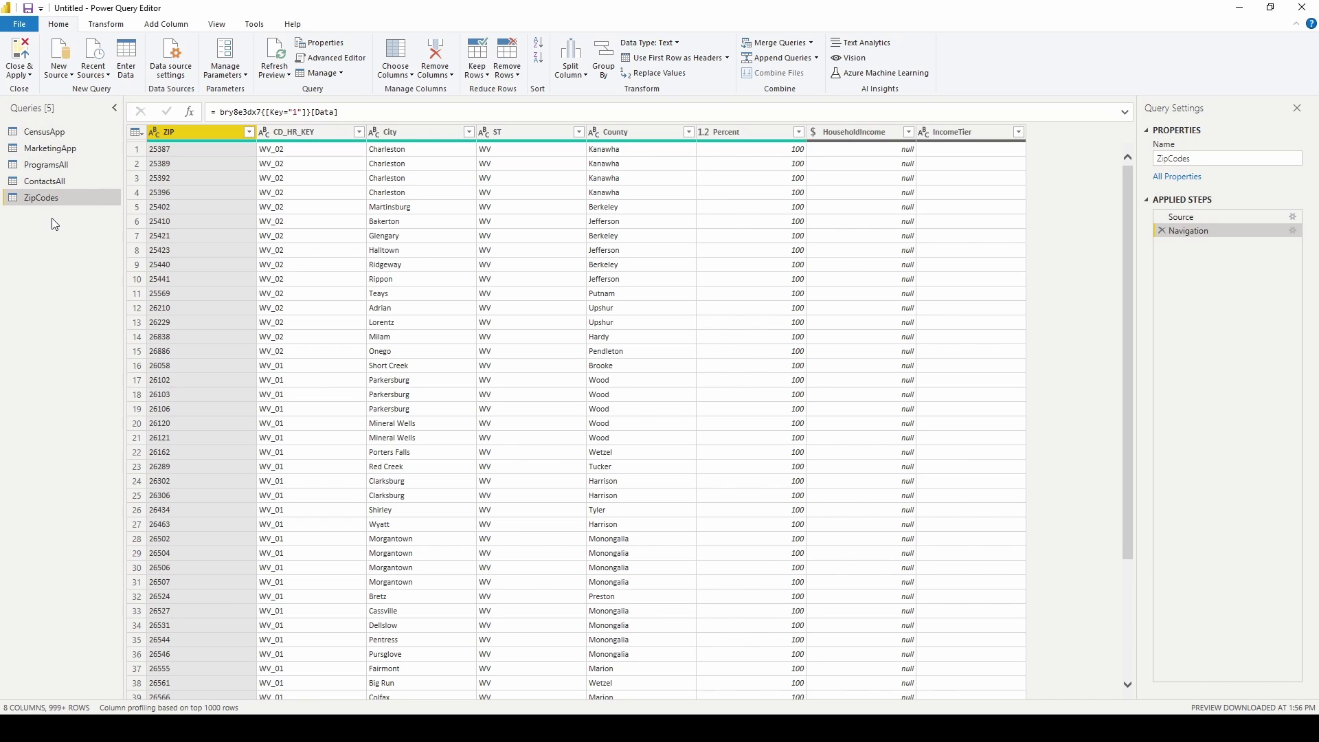
left_click(55, 69)
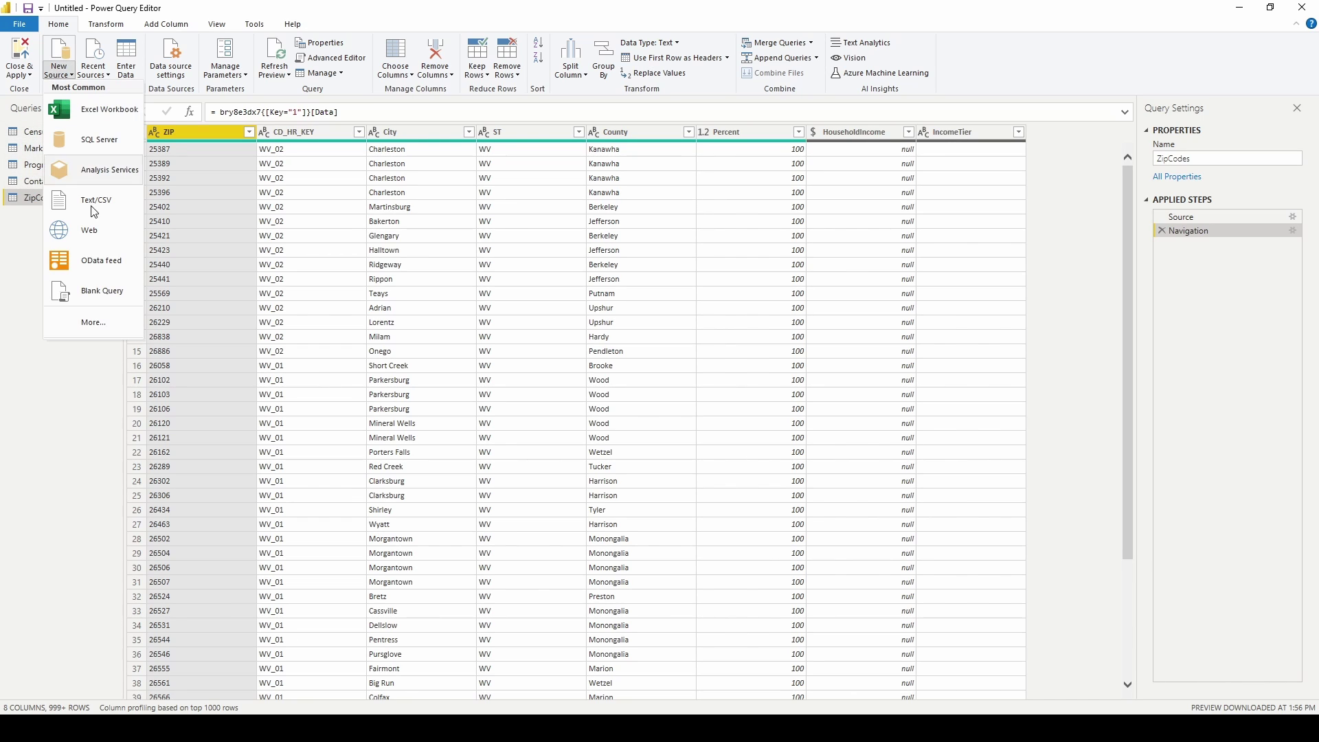
left_click(121, 321)
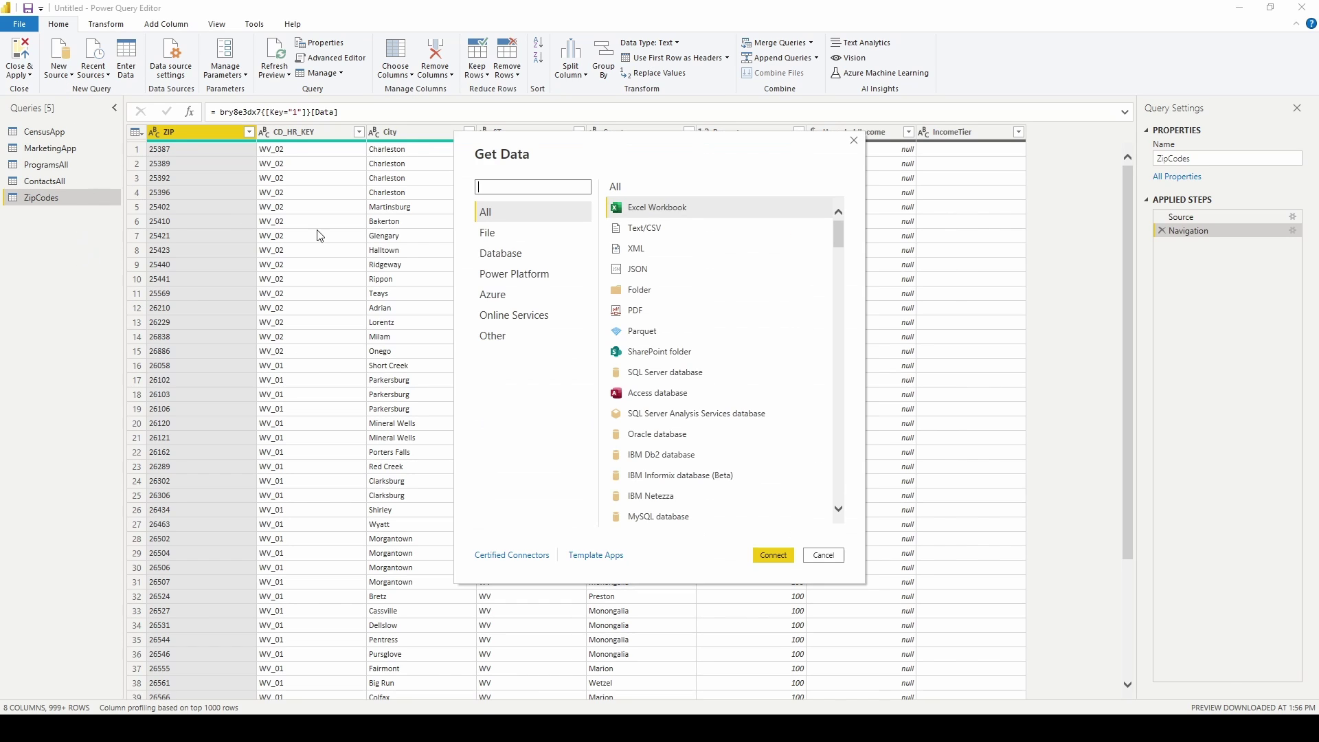
type("Quick")
left_click(671, 230)
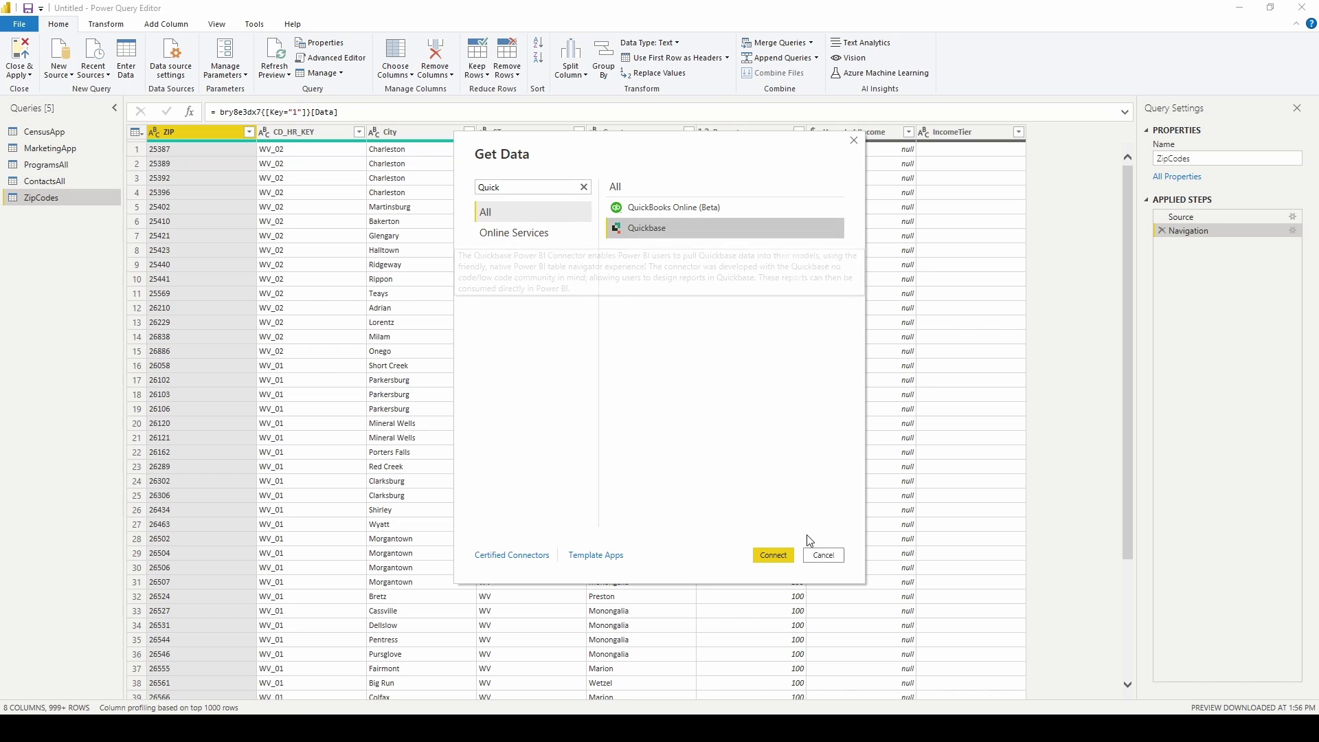
left_click(774, 554)
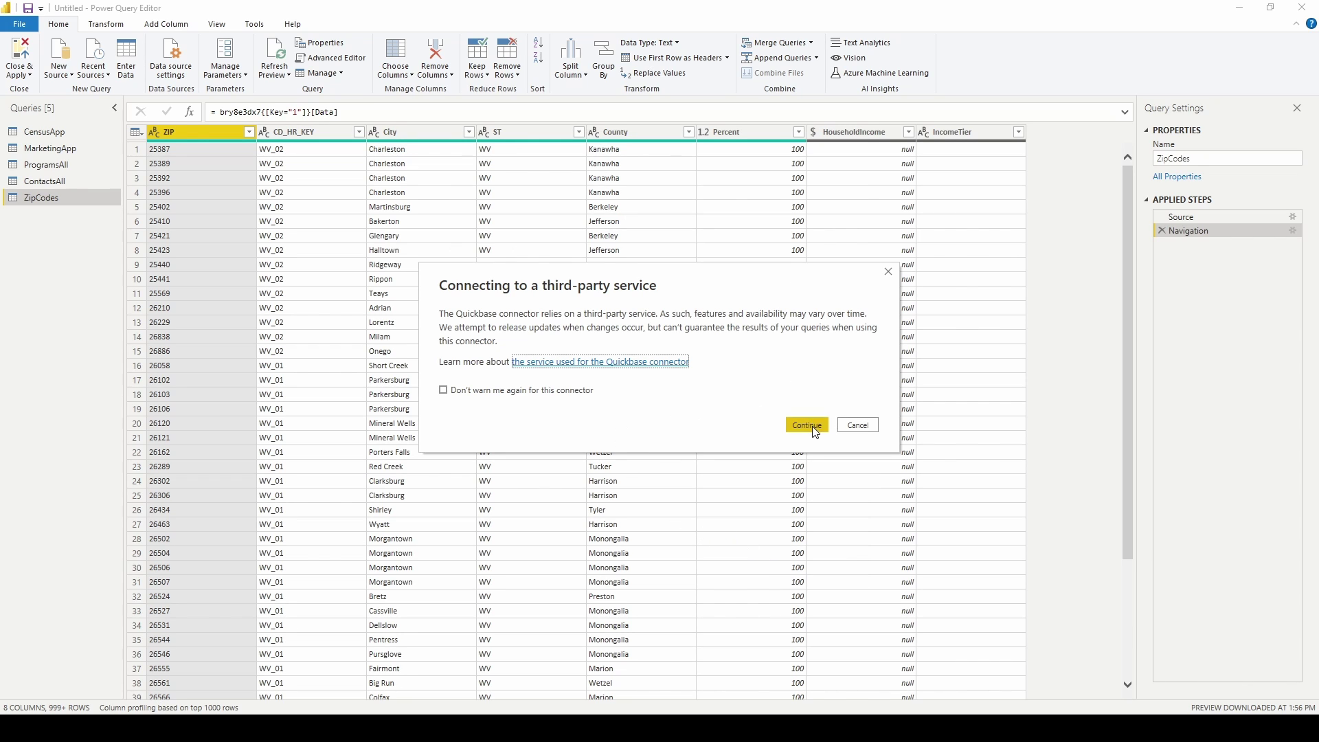
left_click(807, 341)
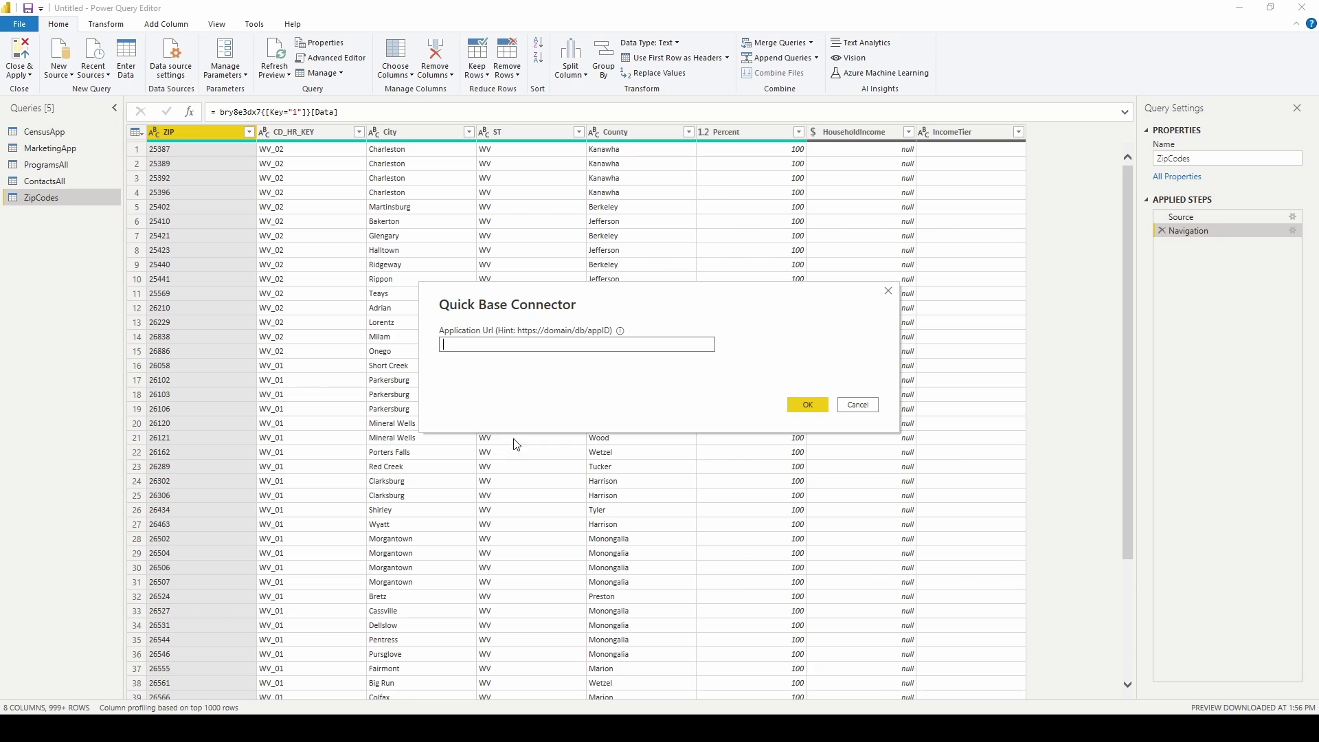
left_click(864, 410)
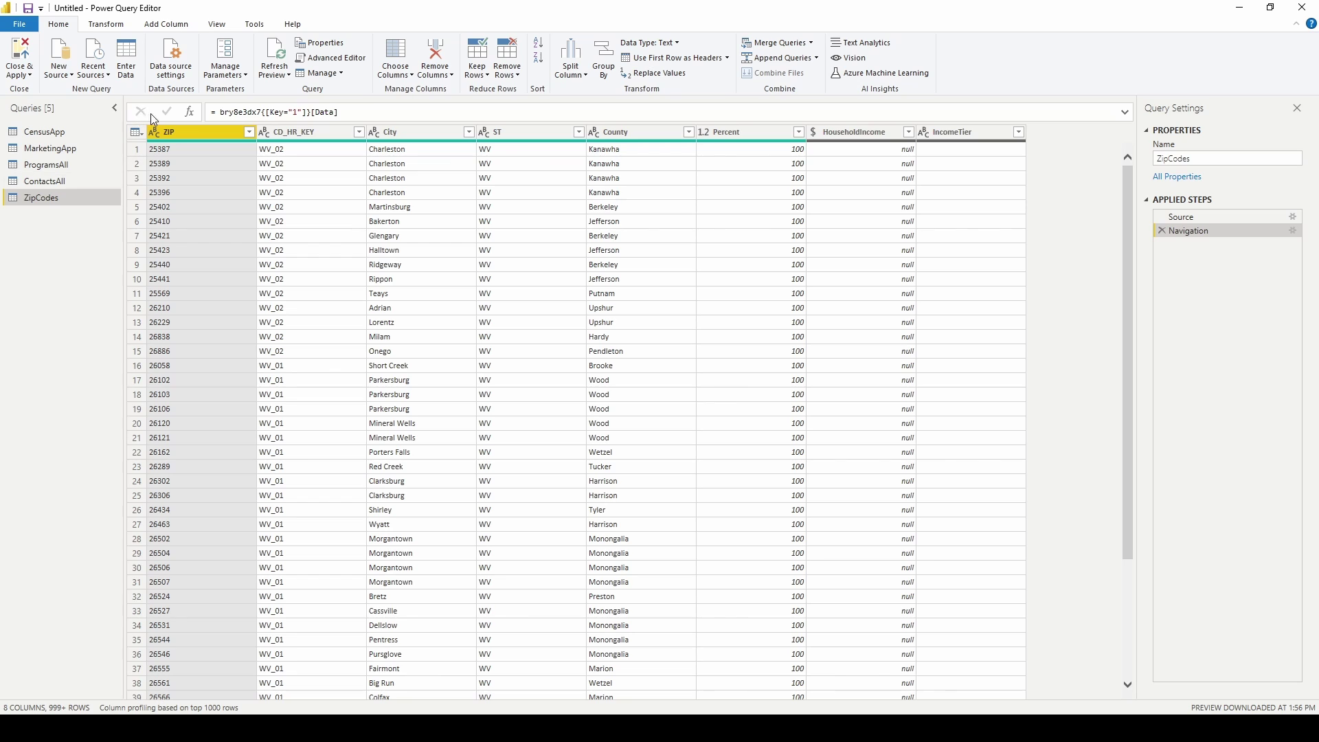
left_click(60, 71)
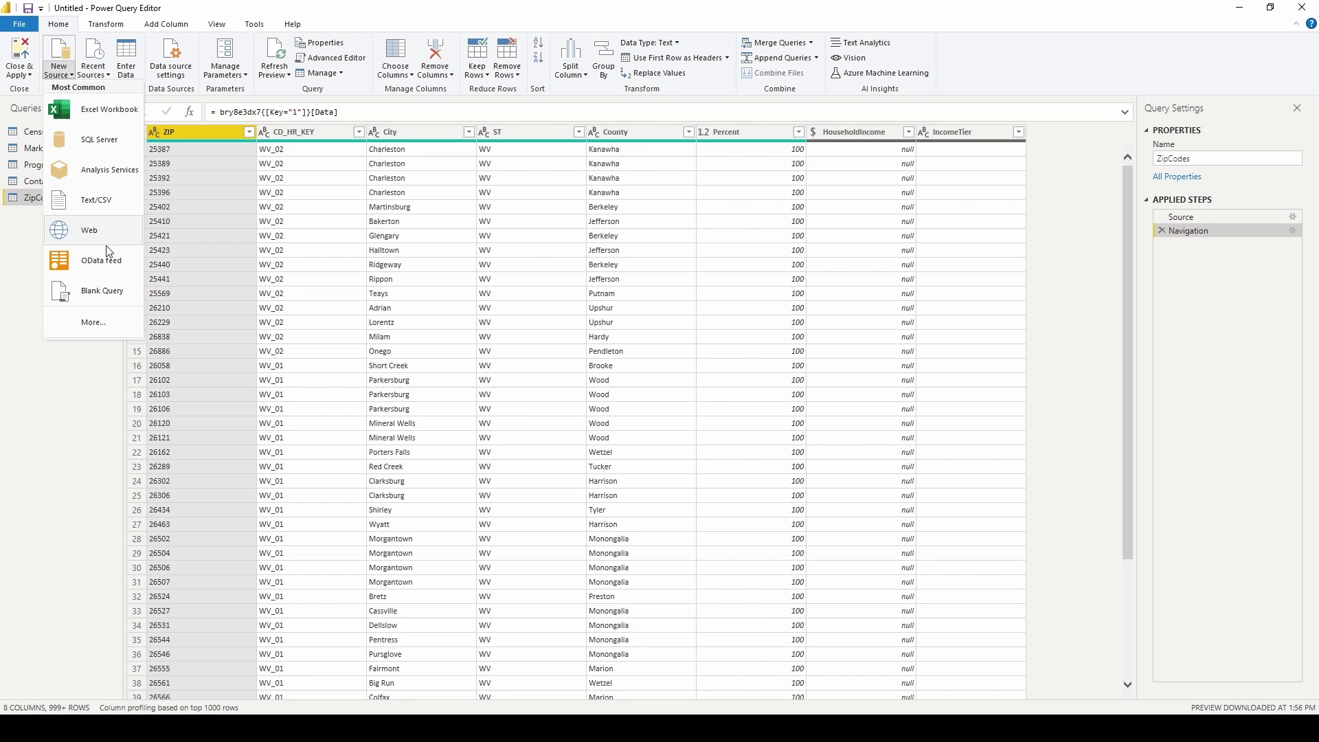
Create a new blank query using the QuickBase.Contents connection code.
left_click(108, 292)
left_click(343, 62)
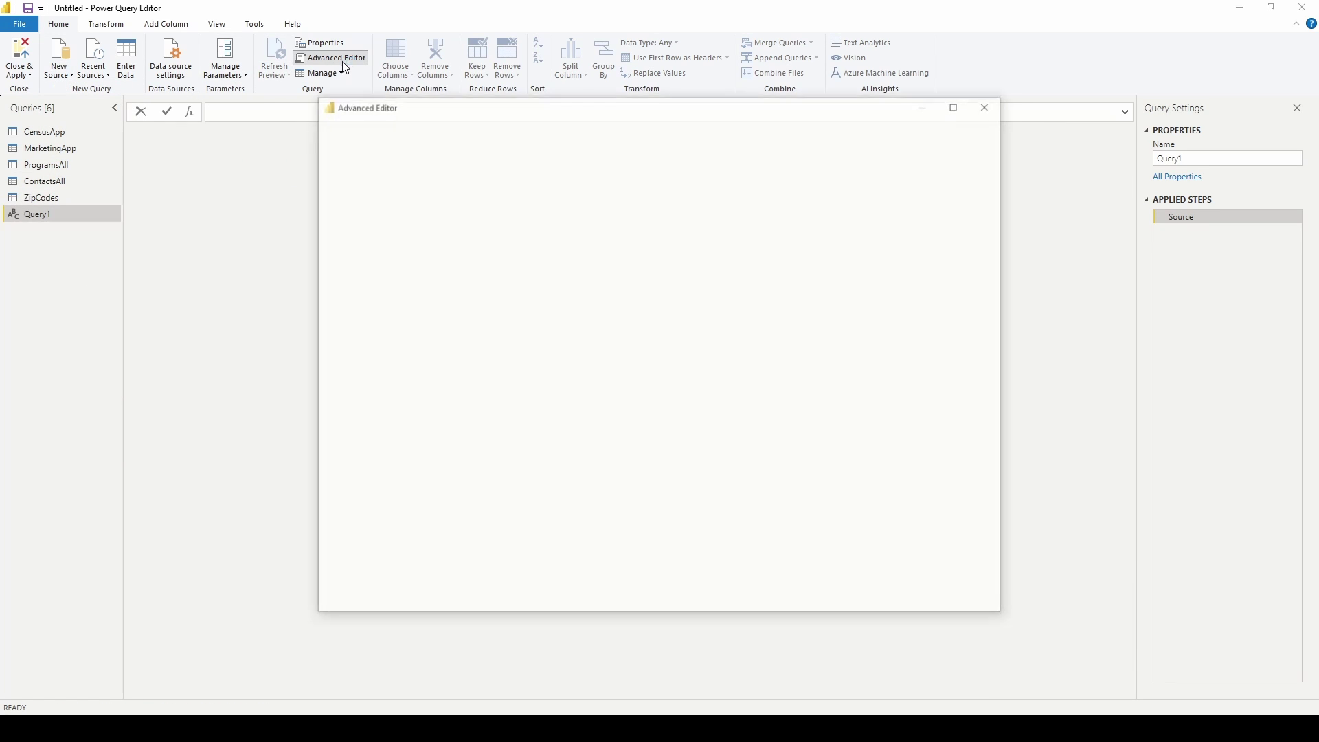
left_click(579, 331)
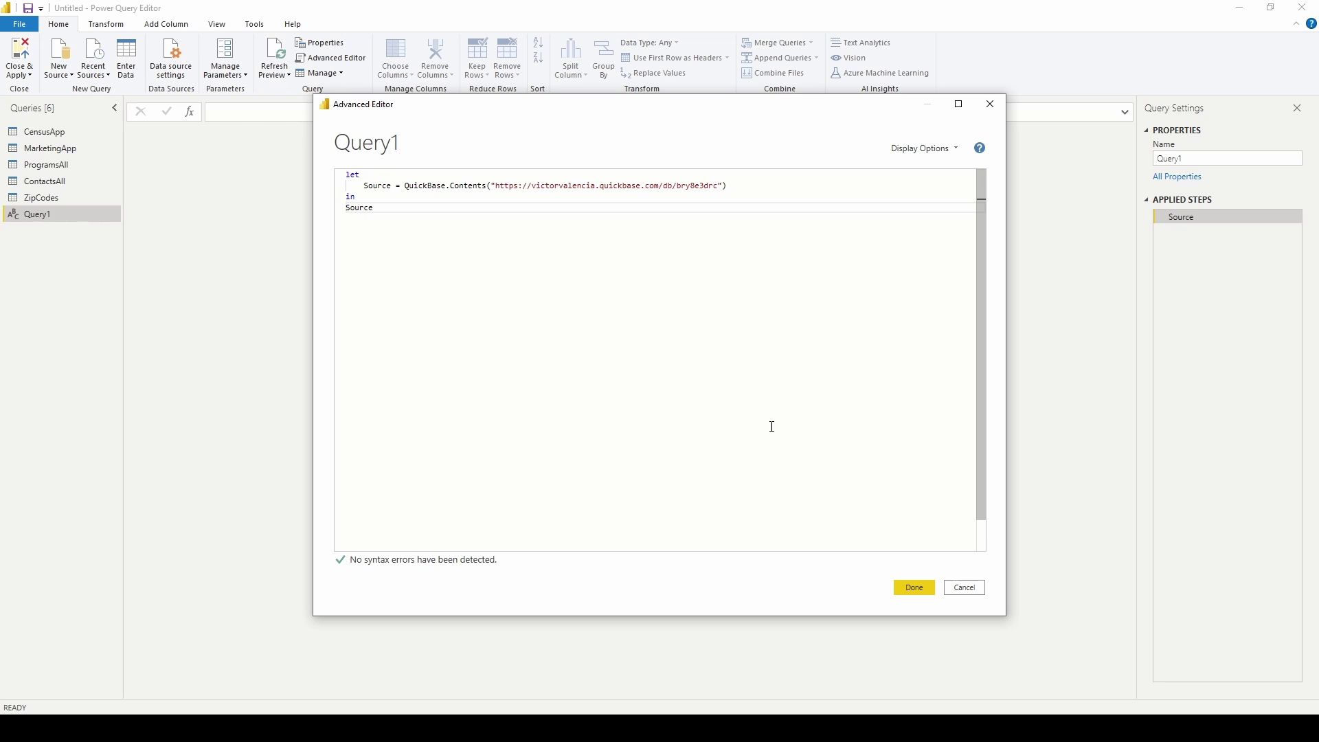
double_click(698, 187)
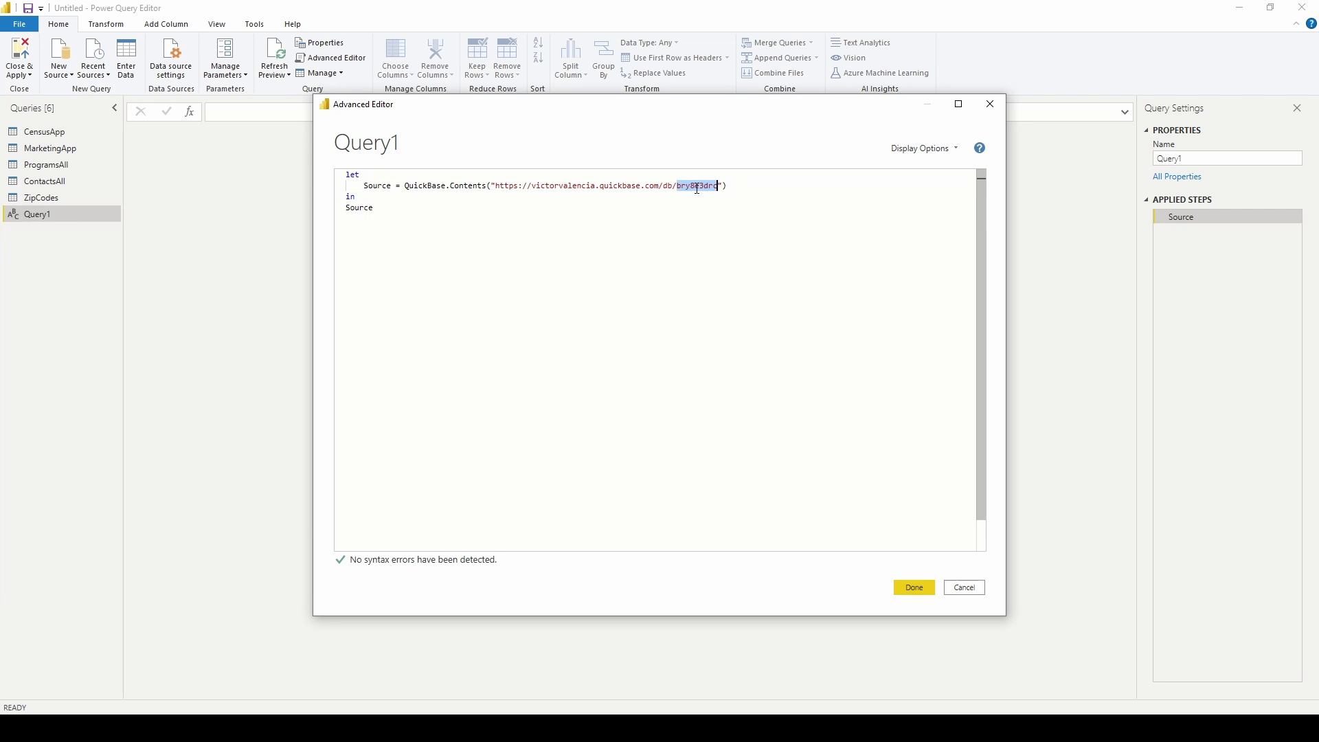
left_click(914, 587)
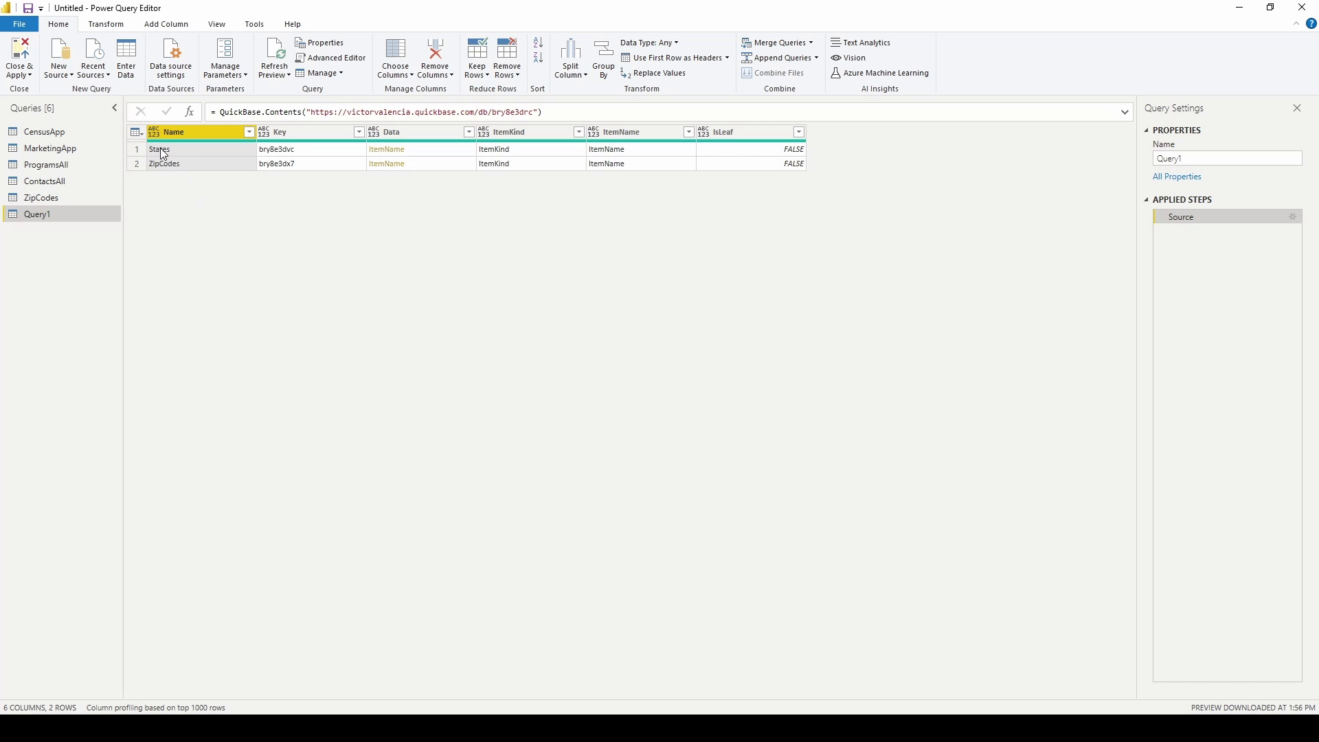
Rename the query States and drill into the States_List All table.
left_click(1168, 158)
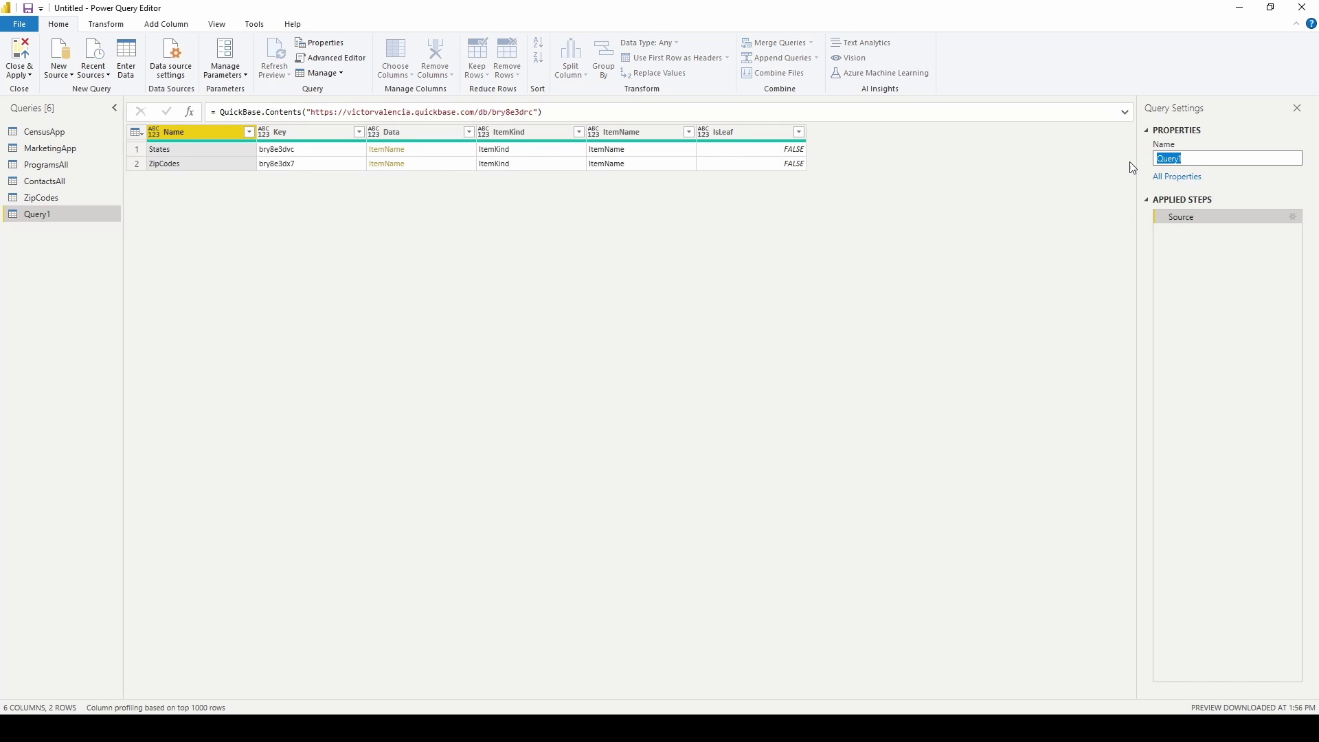
type("States")
key("Return")
left_click(388, 153)
left_click(394, 152)
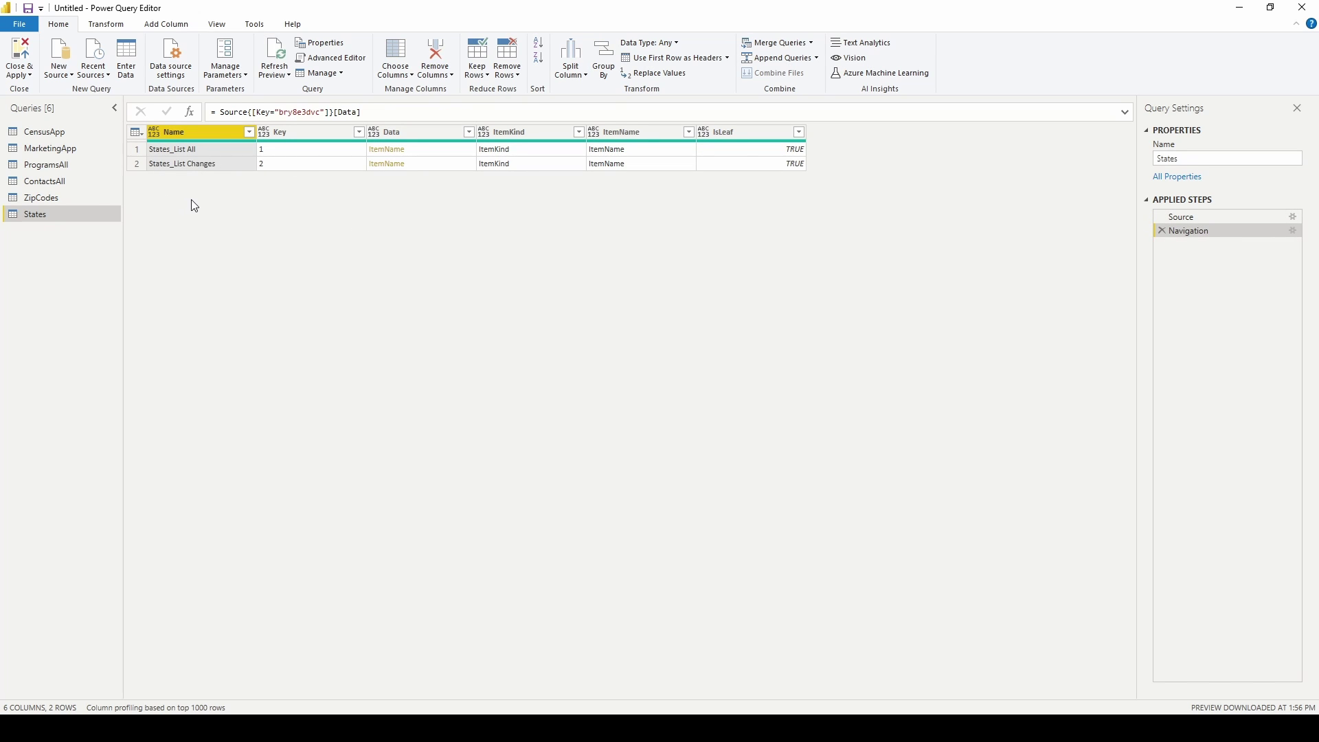
left_click(390, 150)
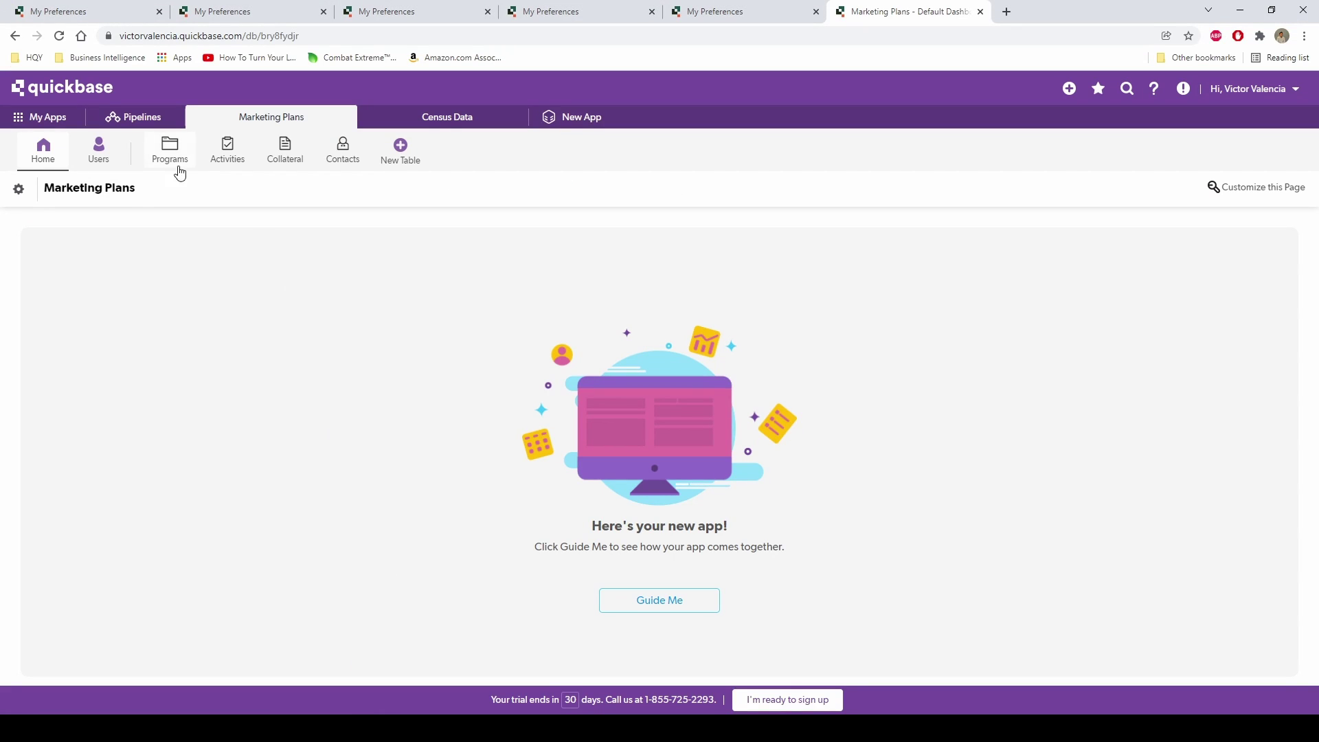
Open the List All report of the Census Data app's States table.
left_click(443, 117)
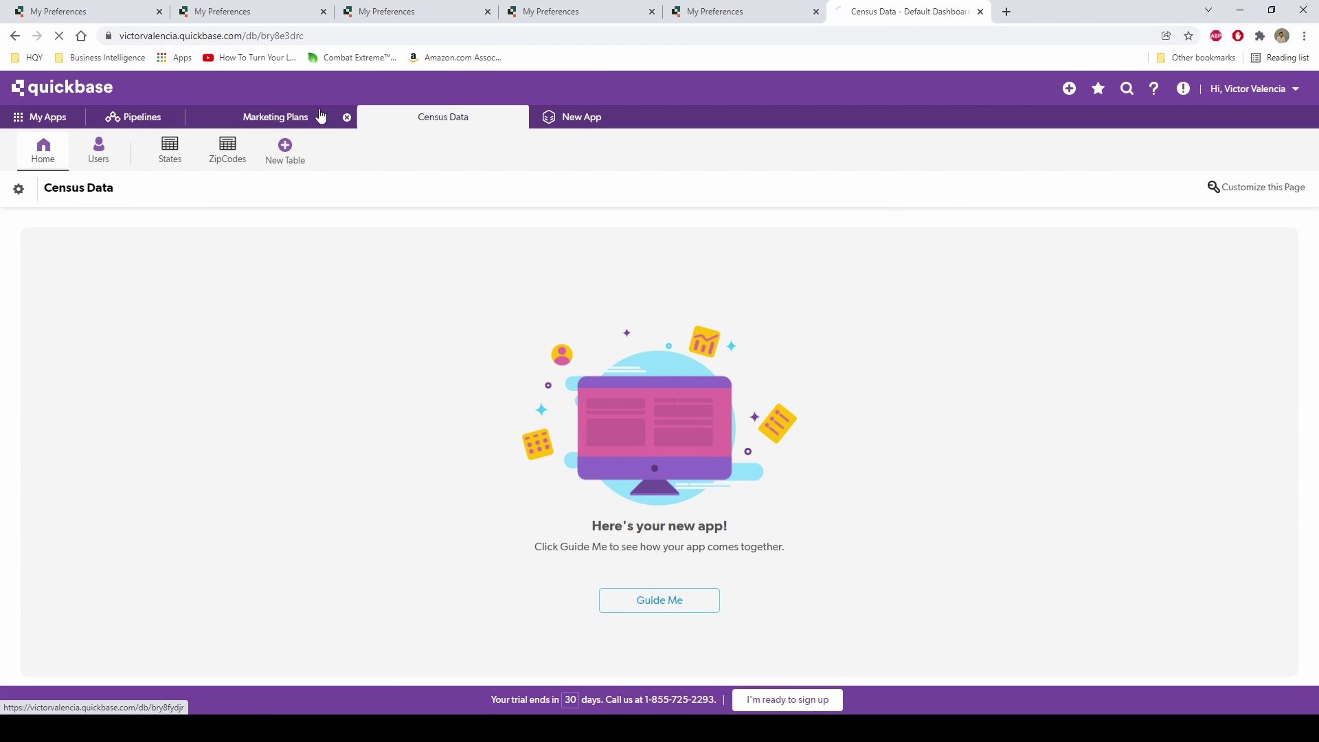
left_click(321, 117)
left_click(440, 118)
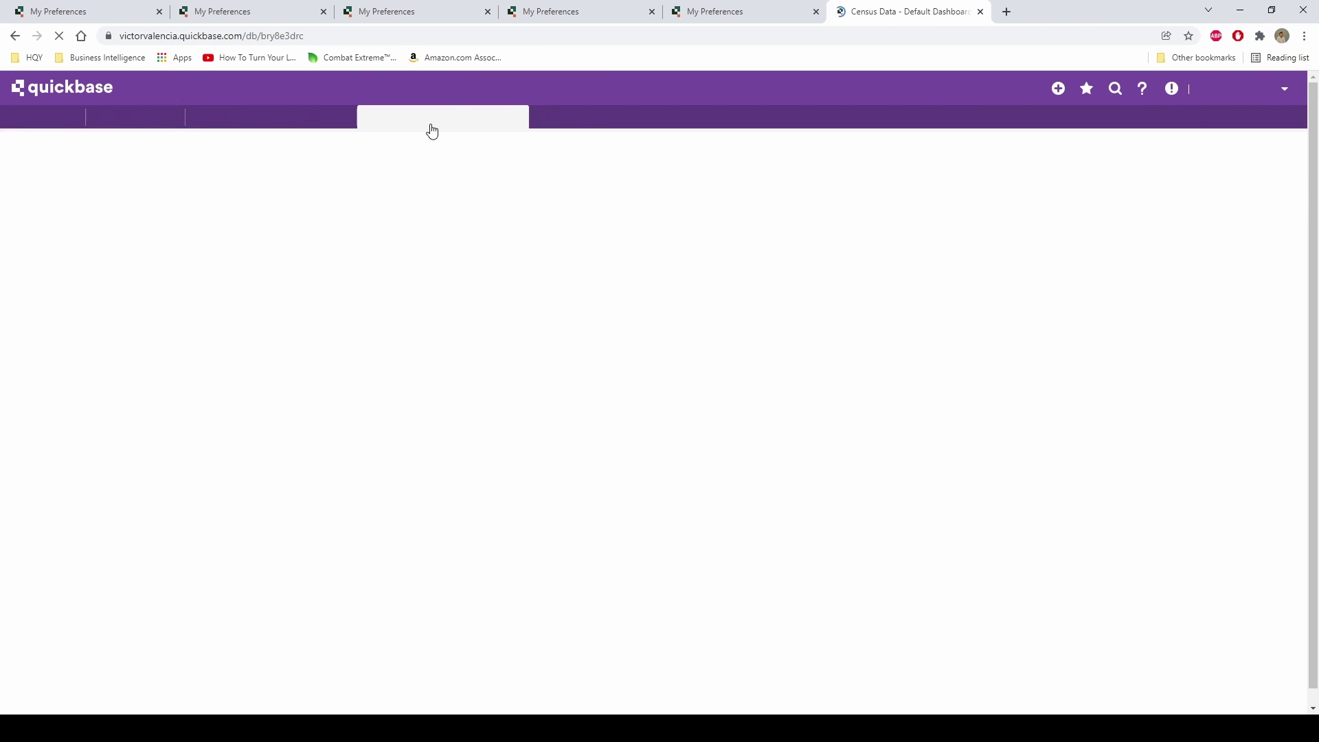
left_click(174, 151)
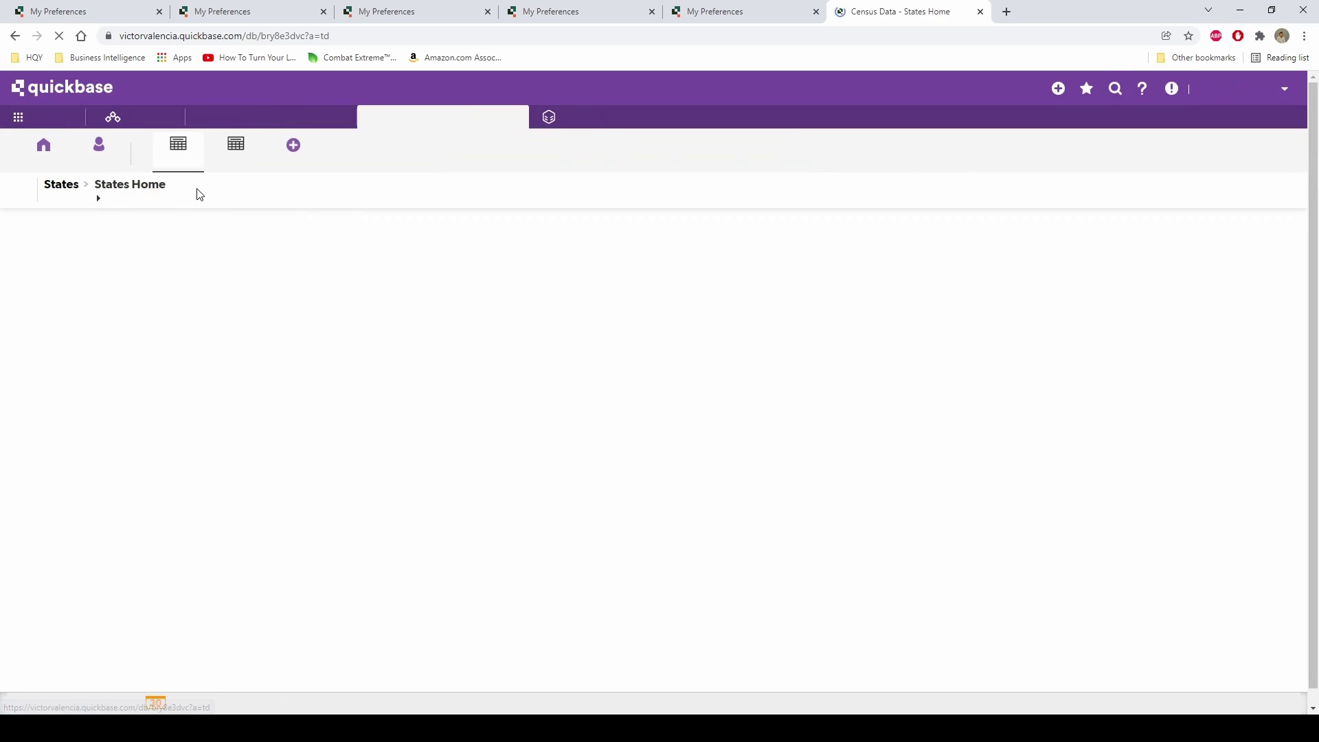
left_click(104, 195)
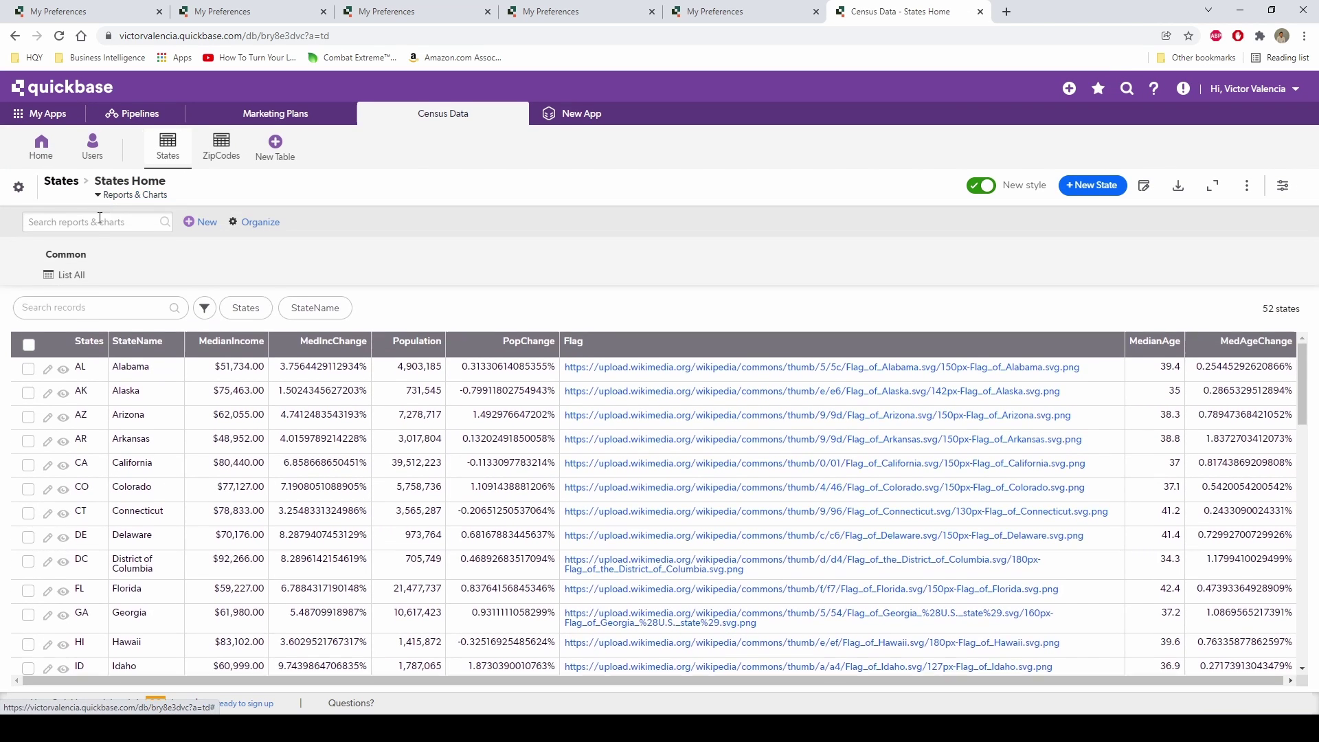
left_click(75, 283)
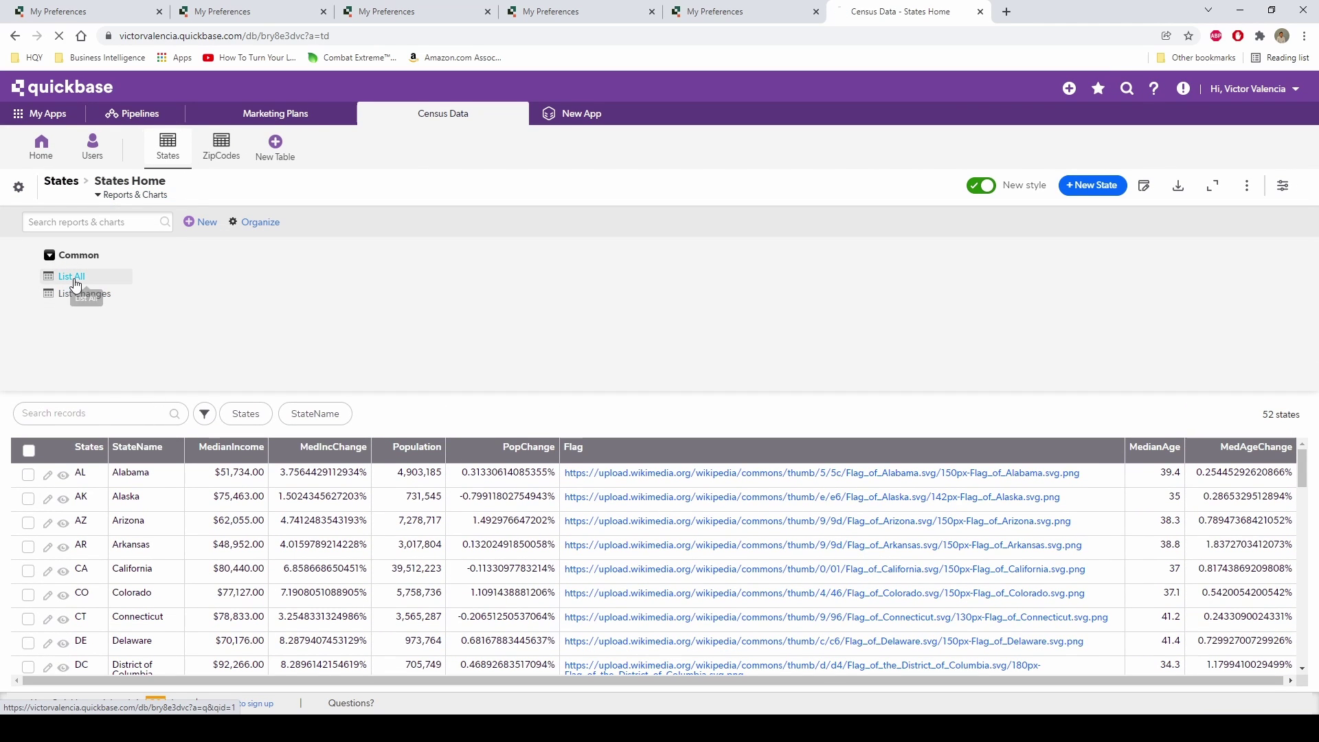